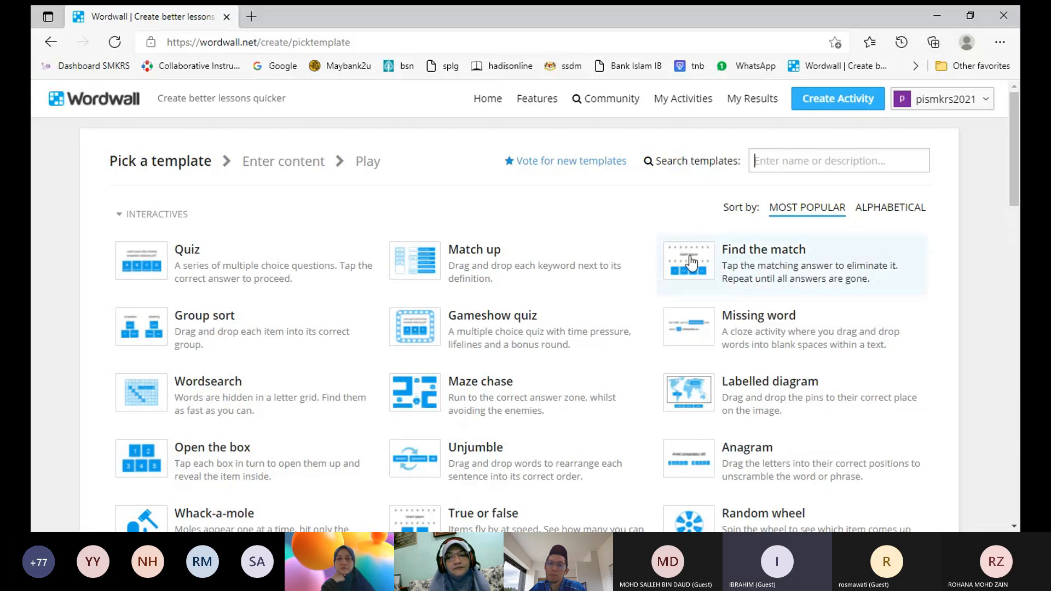
# Look through the available interactive and Pro activity templates.
pyautogui.scroll(-3, 692, 264)
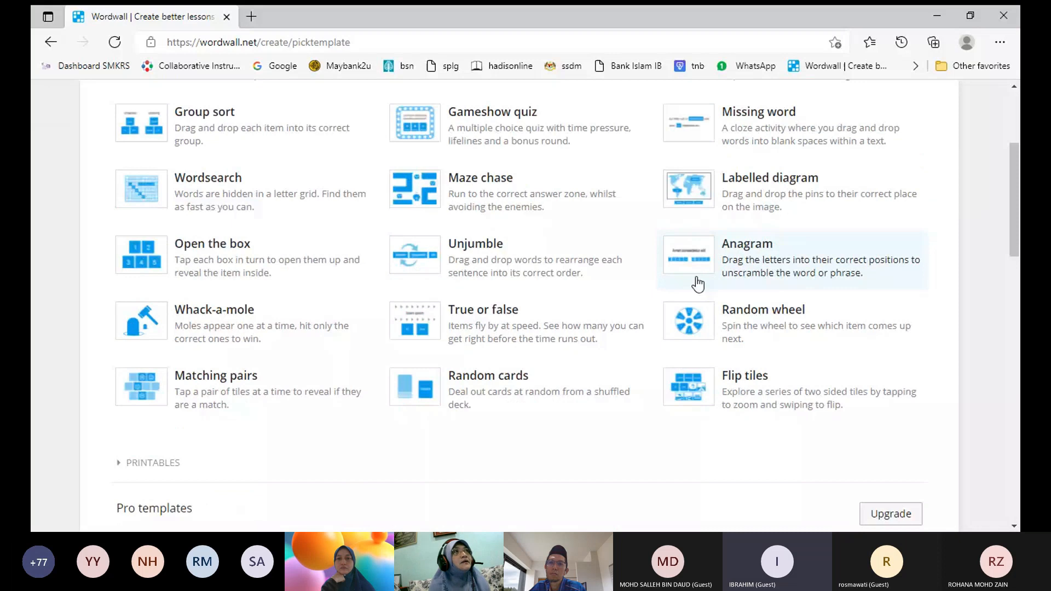
pyautogui.scroll(2, 698, 283)
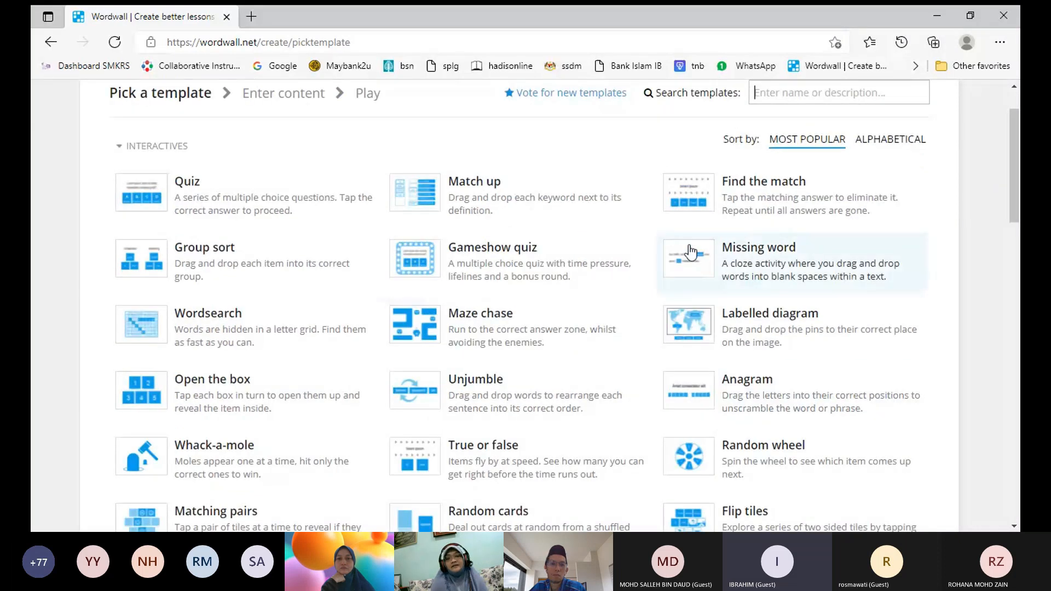
pyautogui.scroll(-2, 550, 263)
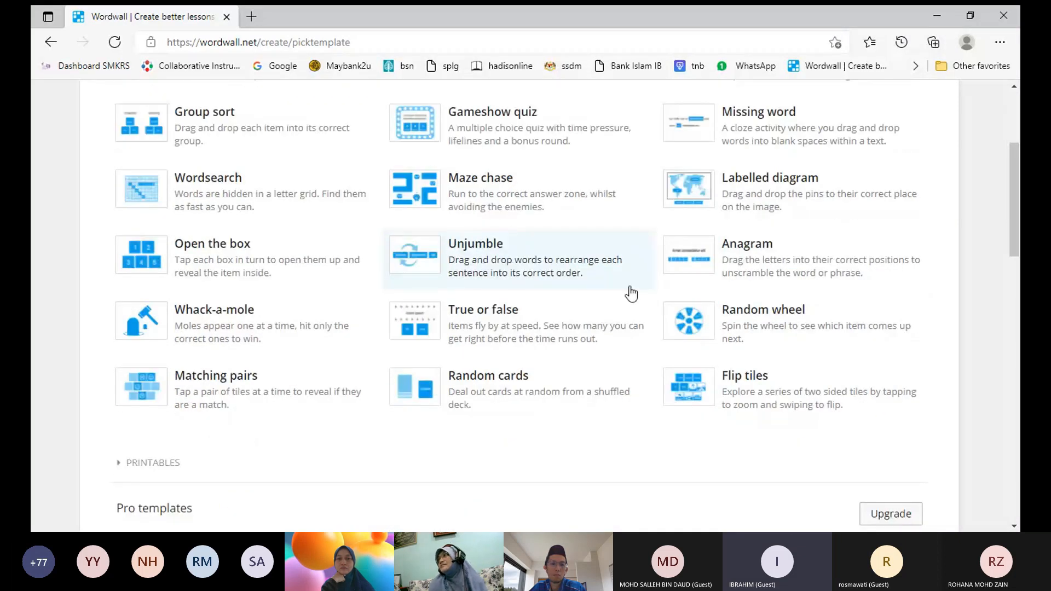
pyautogui.scroll(-4, 631, 294)
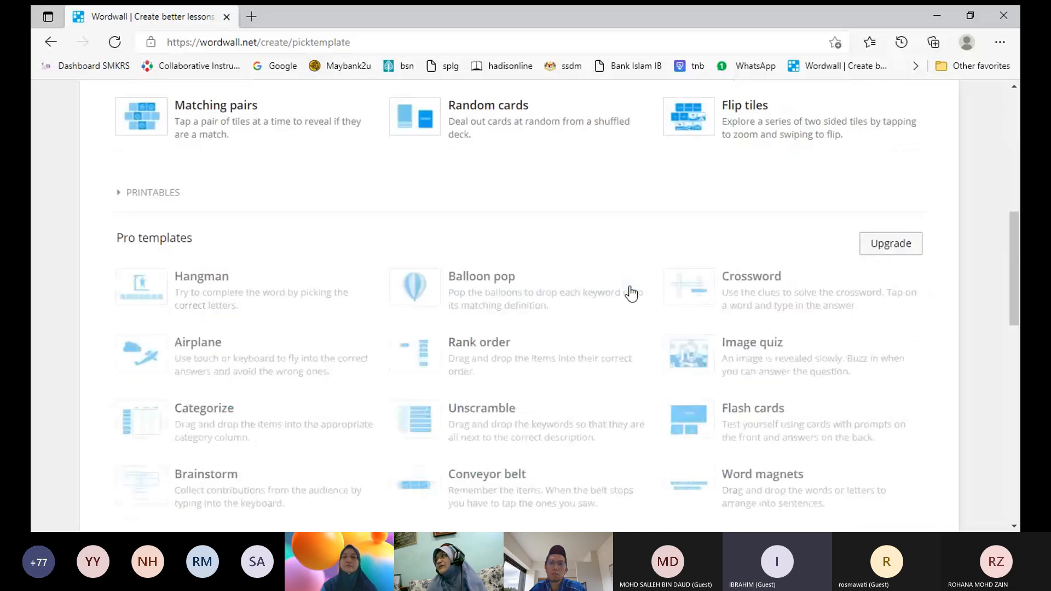
pyautogui.scroll(-2, 631, 293)
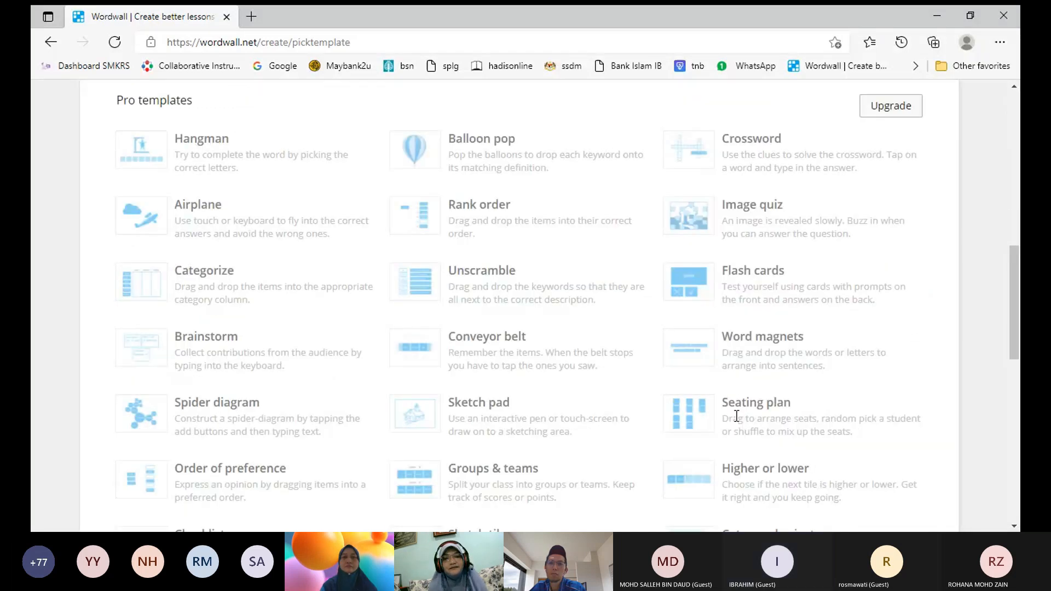
pyautogui.scroll(-2, 664, 369)
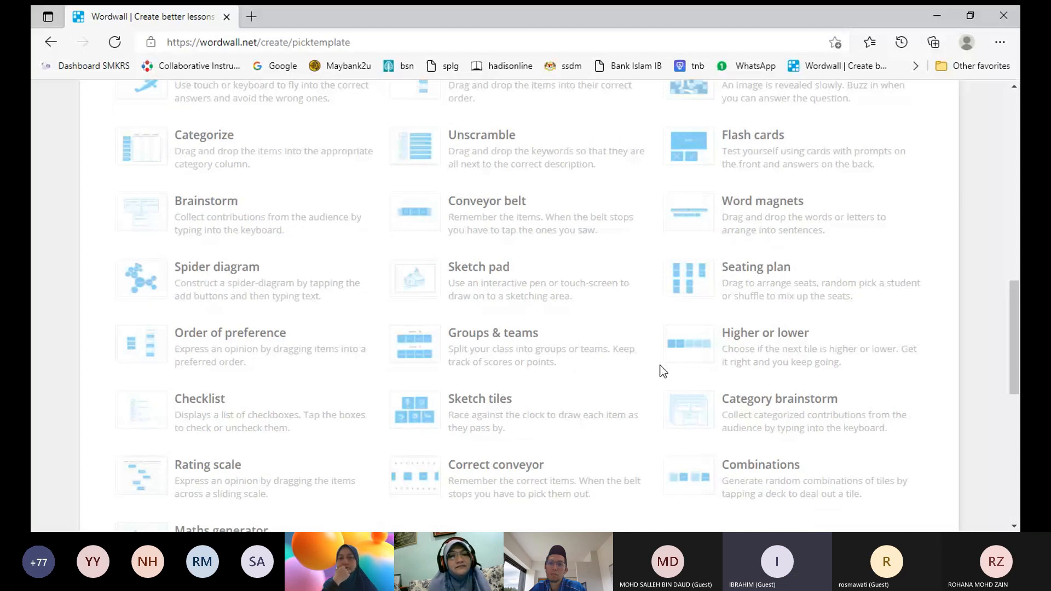
pyautogui.scroll(4, 364, 304)
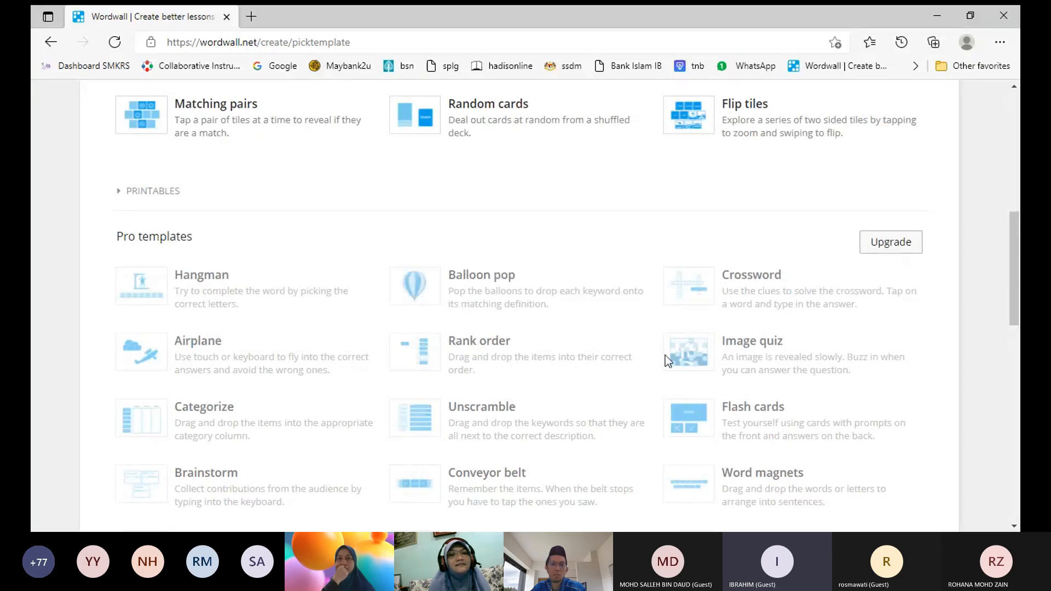
pyautogui.scroll(3, 513, 316)
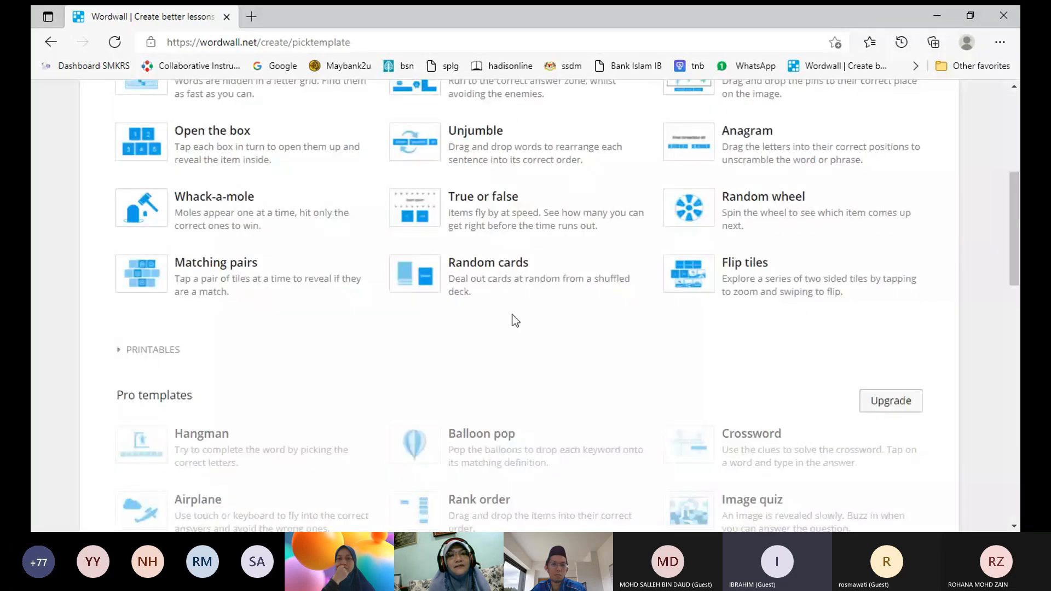
pyautogui.scroll(5, 516, 321)
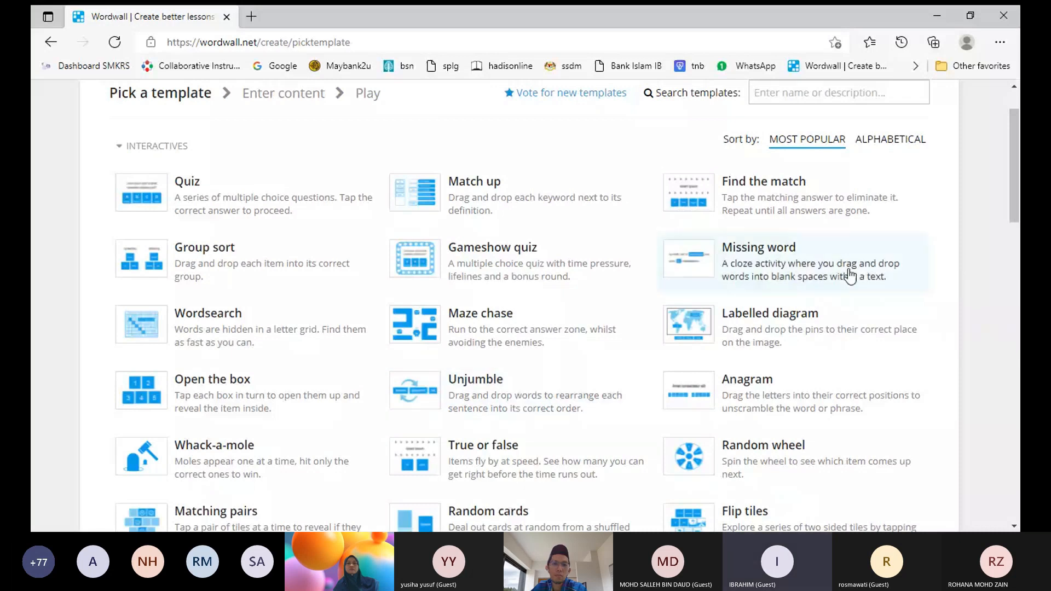
pyautogui.click(795, 262)
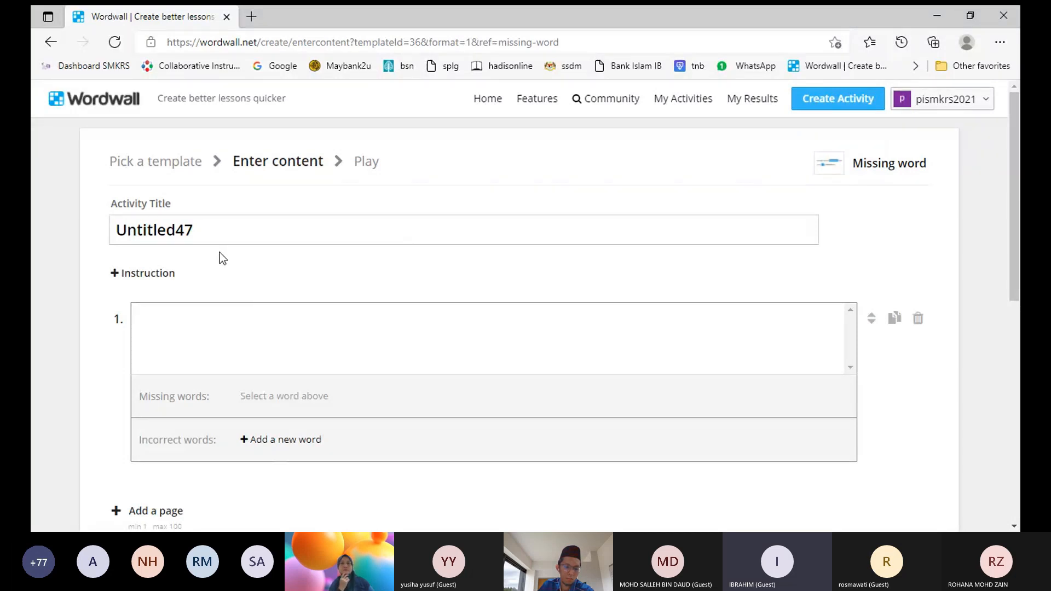
pyautogui.doubleClick(175, 231)
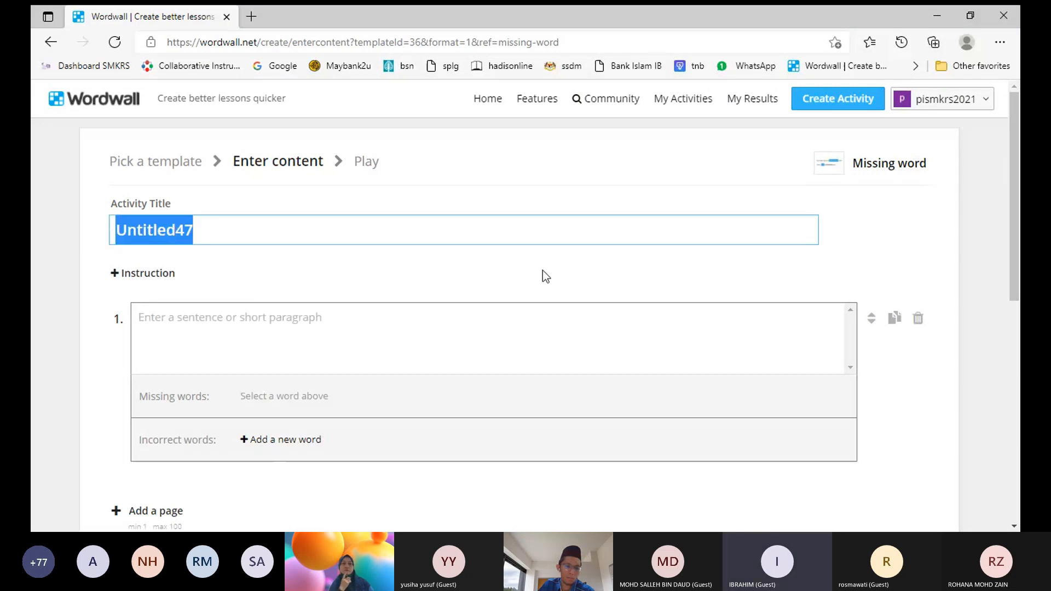
pyautogui.write('MKASUD')
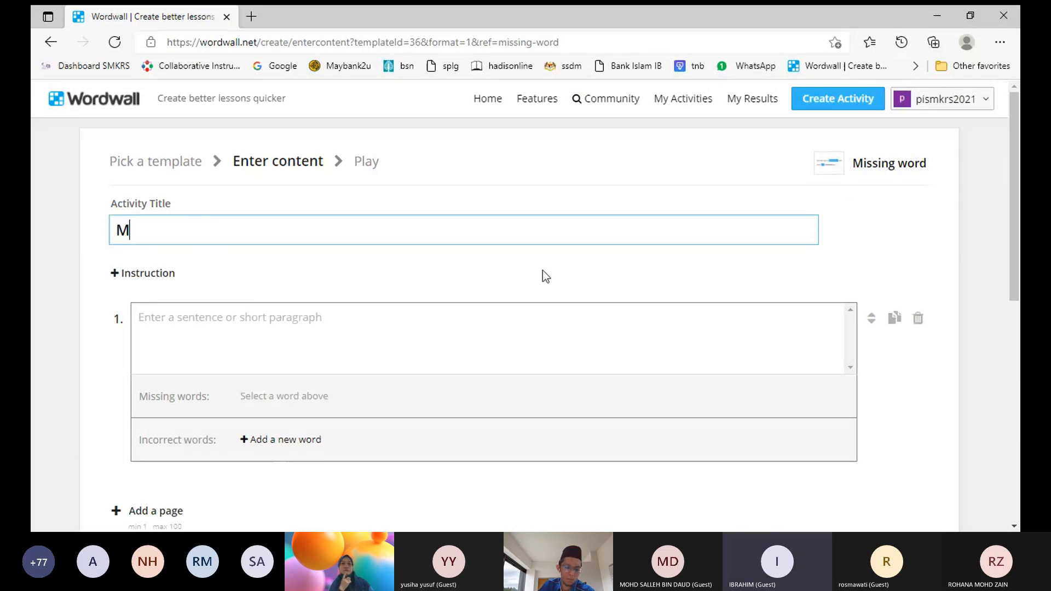
pyautogui.press('BackSpace')
pyautogui.press('BackSpace')
pyautogui.press('BackSpace')
pyautogui.press('BackSpace')
pyautogui.press('BackSpace')
pyautogui.press('BackSpace')
pyautogui.write('AKSU')
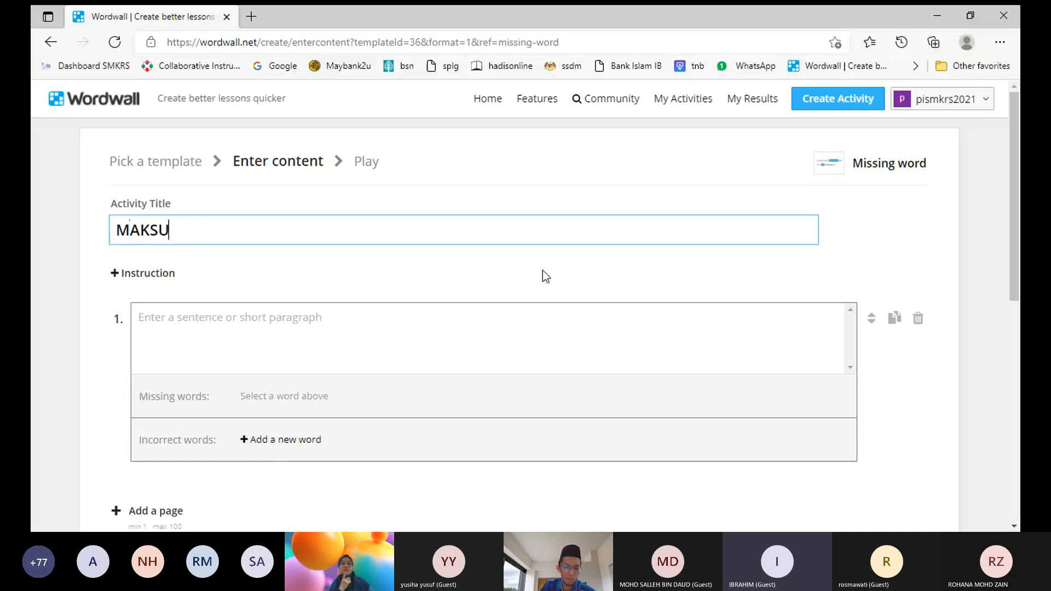
pyautogui.write('D ISTILAH')
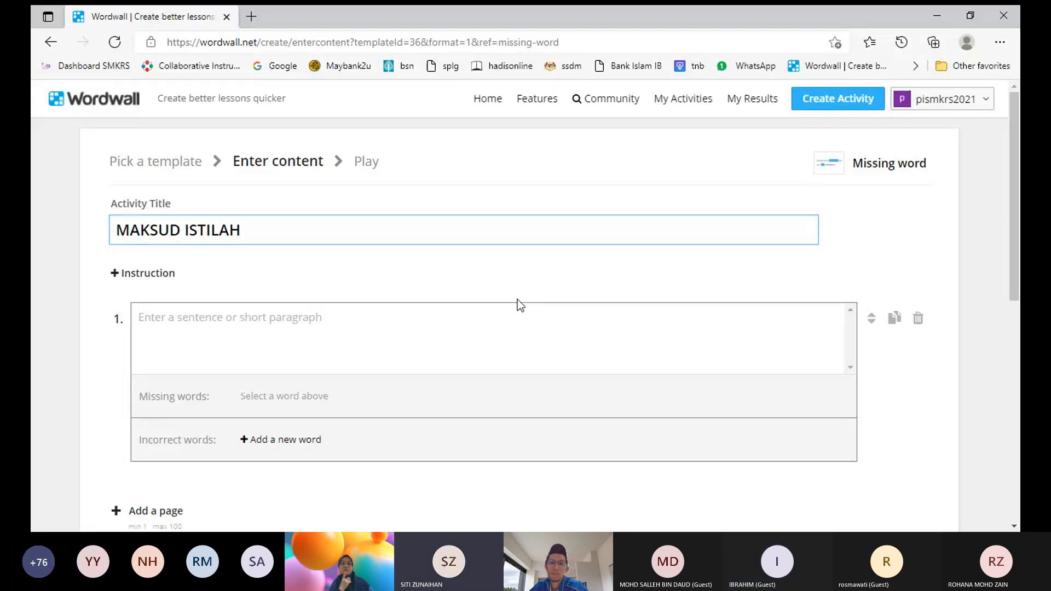
pyautogui.press('Tab')
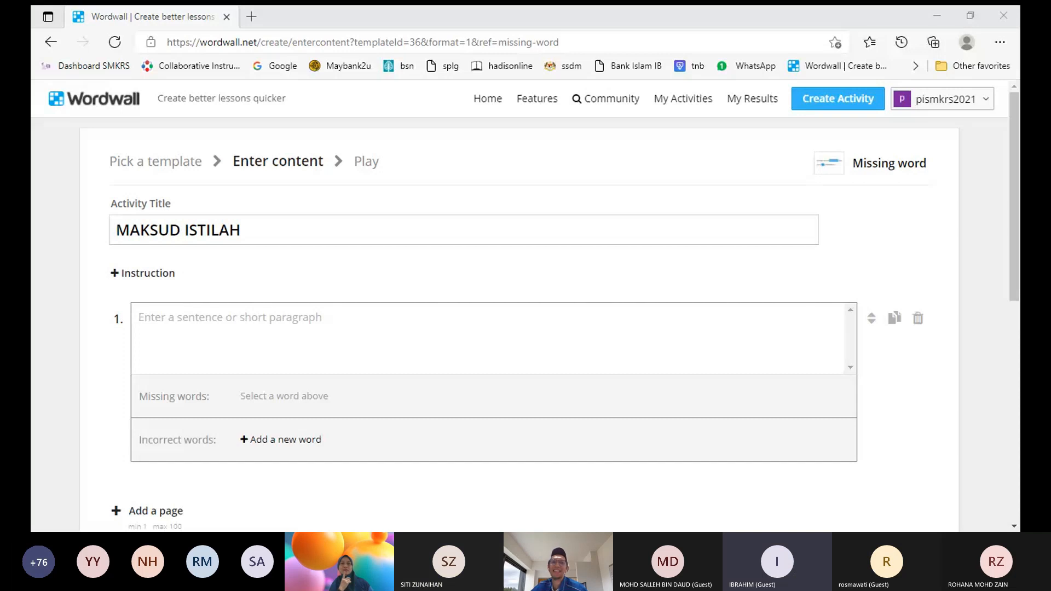
pyautogui.hotkey('alt', 'Tab')
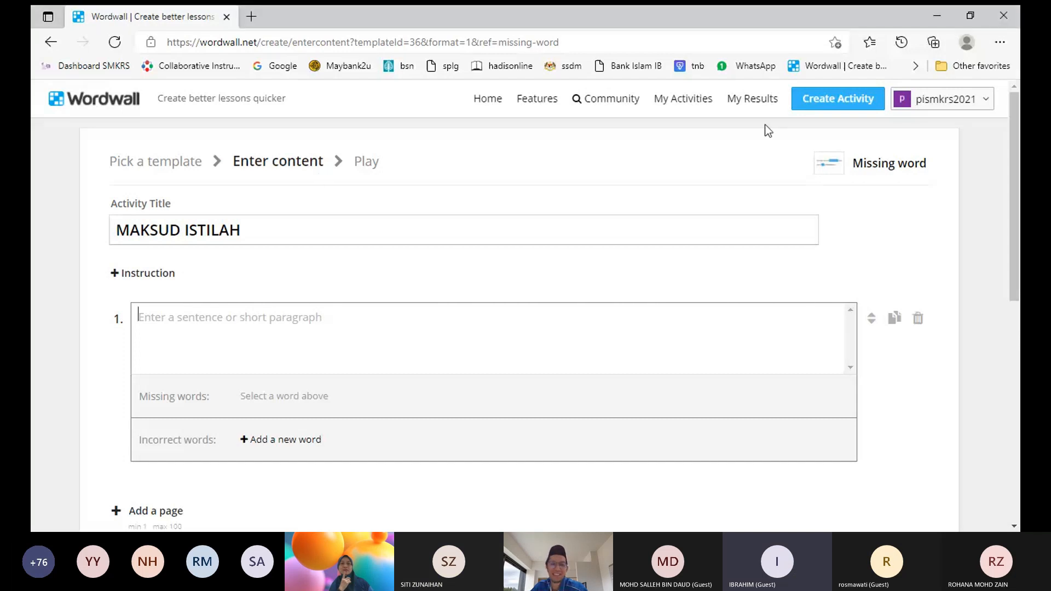
pyautogui.click(854, 102)
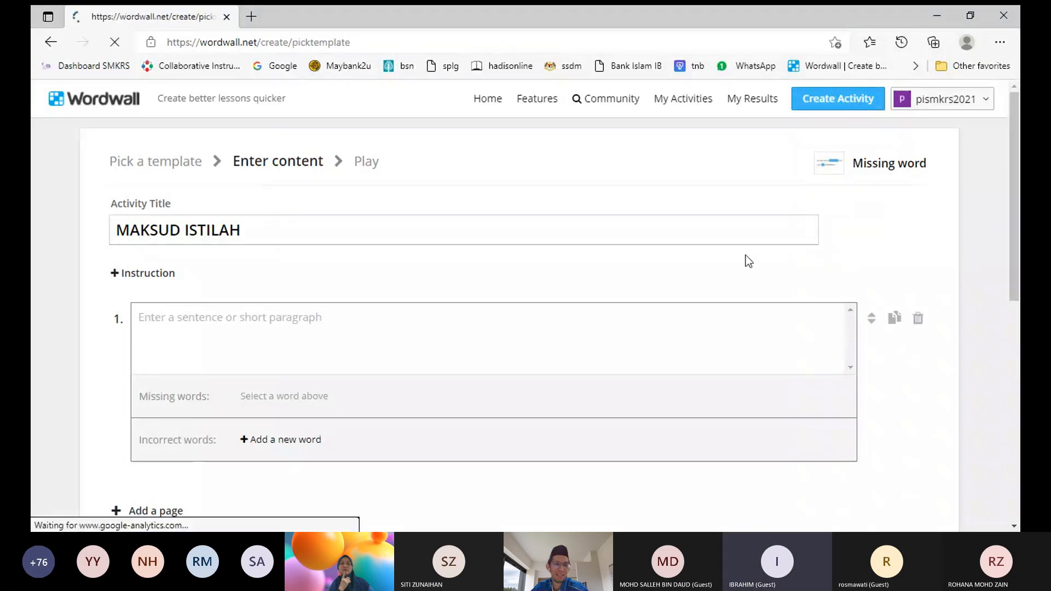
# Start a new activity from the Missing word template and title it "MAKSUD ISTILAH".
pyautogui.scroll(-2, 571, 331)
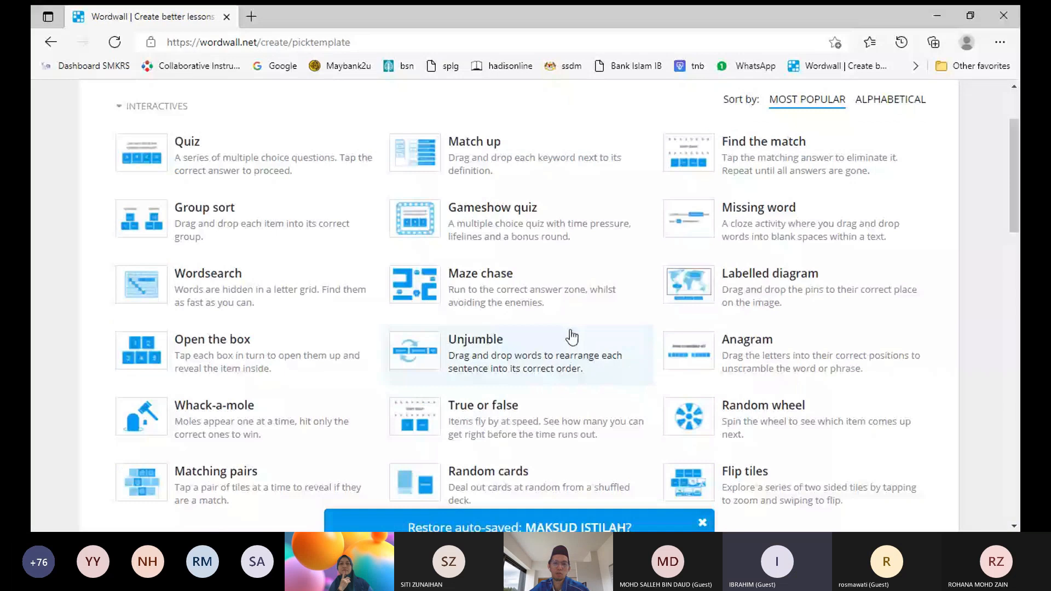
pyautogui.scroll(-2, 424, 257)
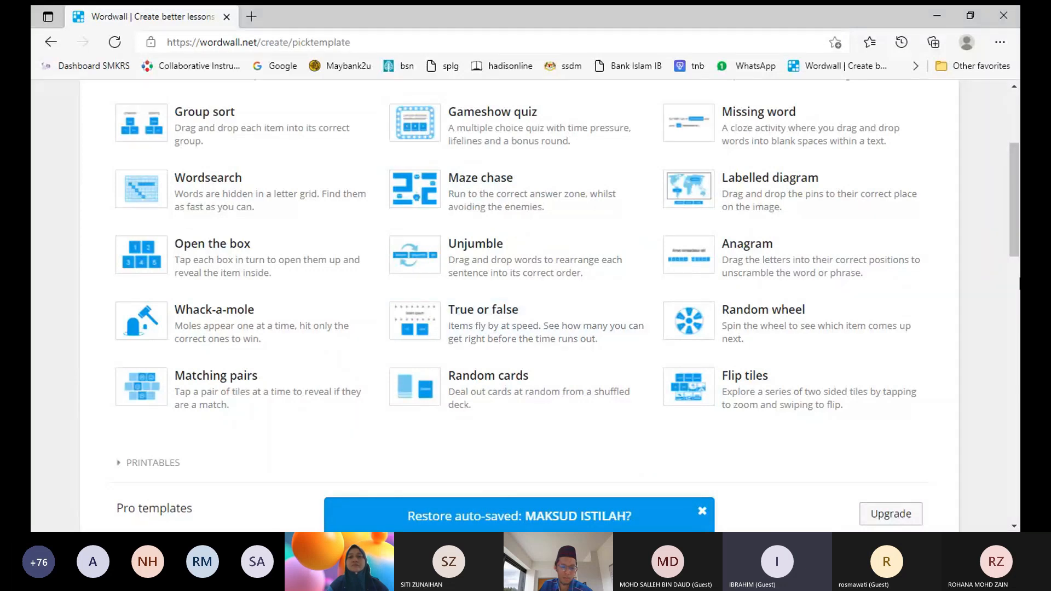
pyautogui.scroll(4, 1019, 283)
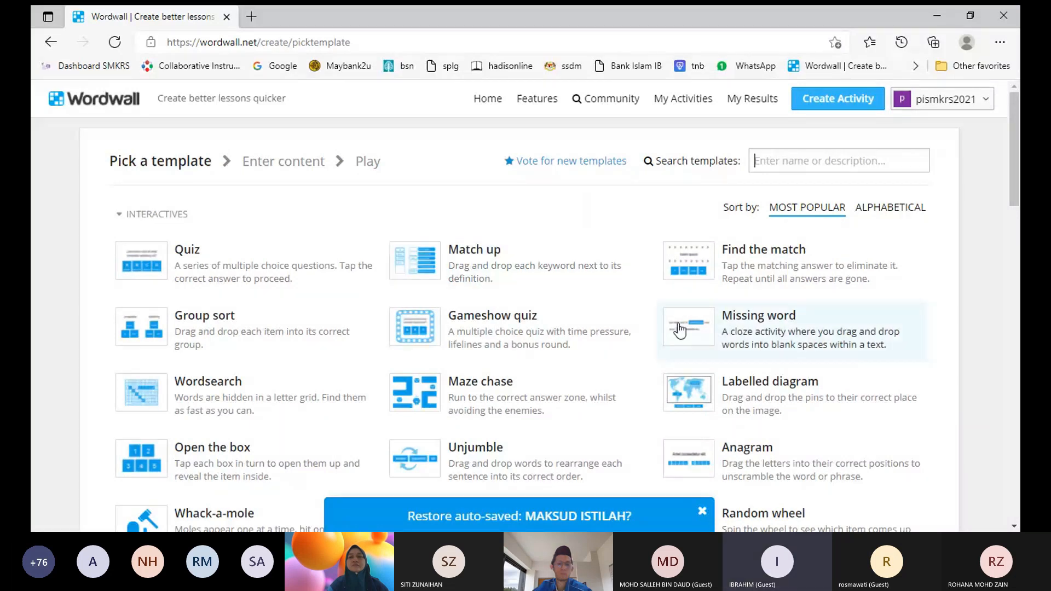
pyautogui.scroll(-3, 495, 249)
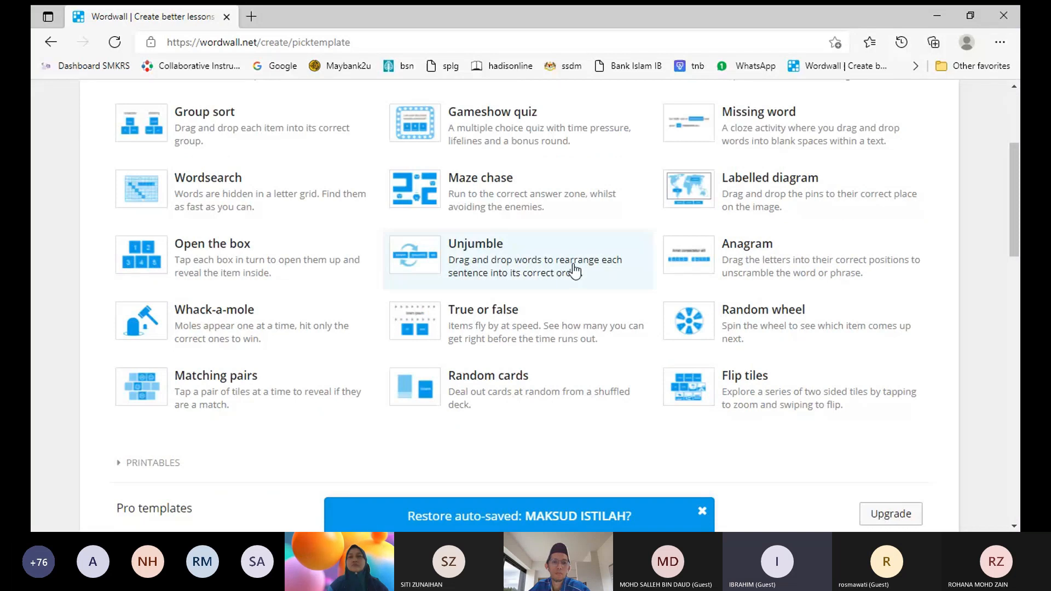
pyautogui.scroll(3, 573, 270)
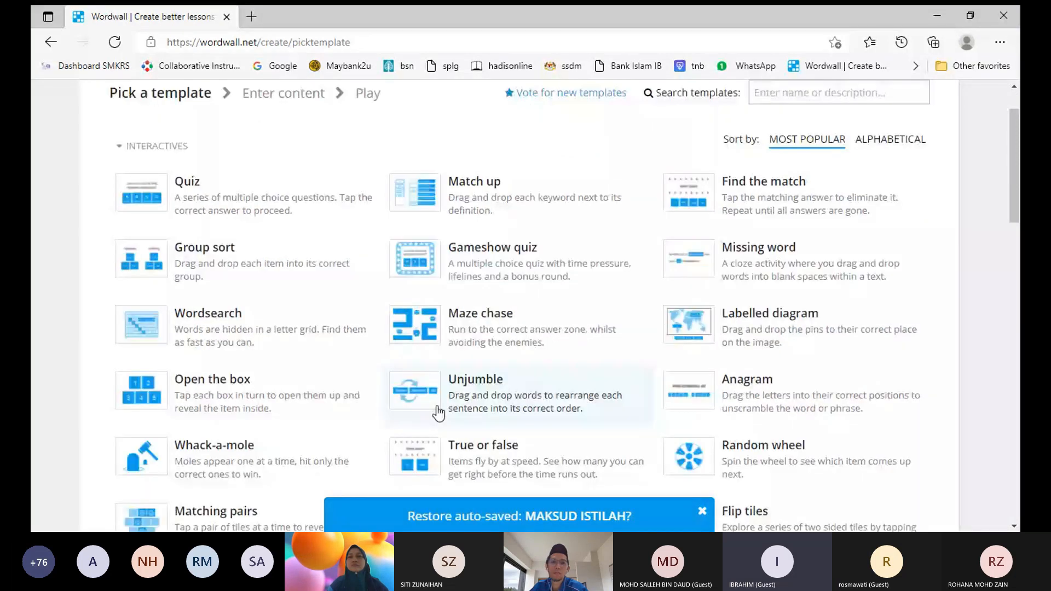
pyautogui.click(771, 264)
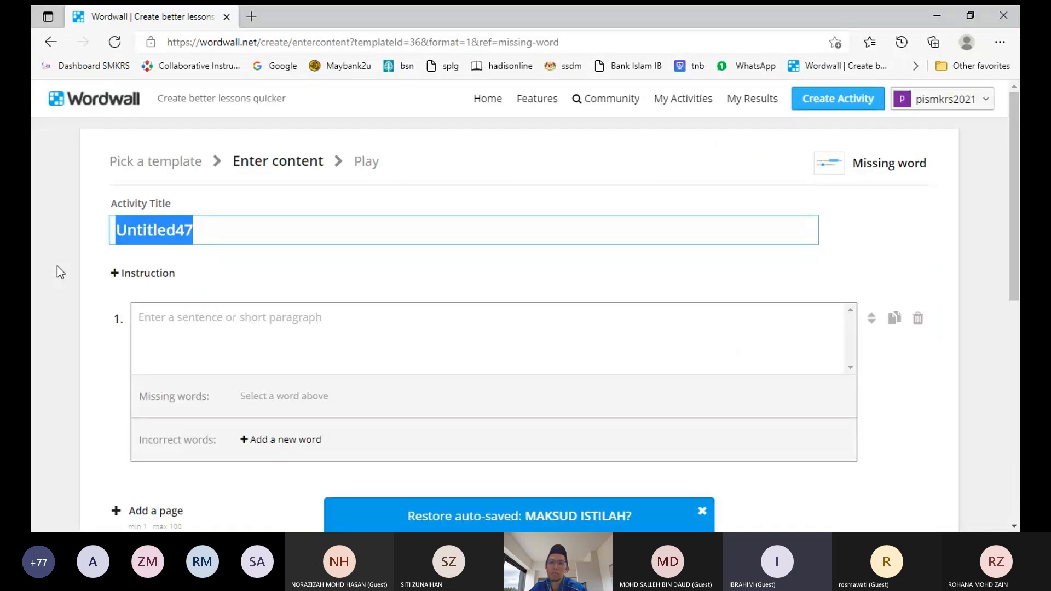
pyautogui.write('MAKSUD IS')
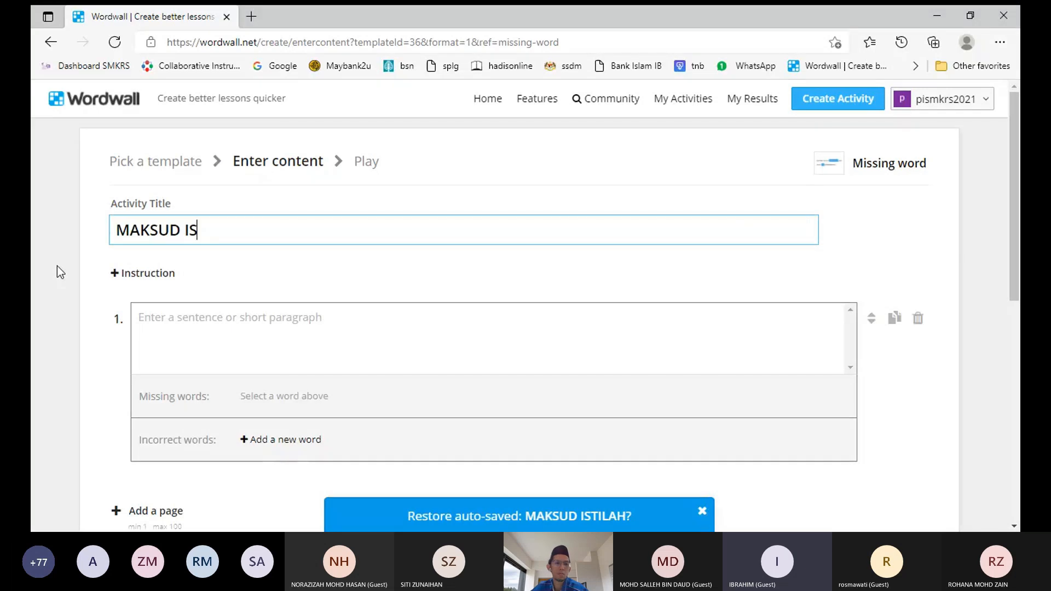
pyautogui.write('TILAH')
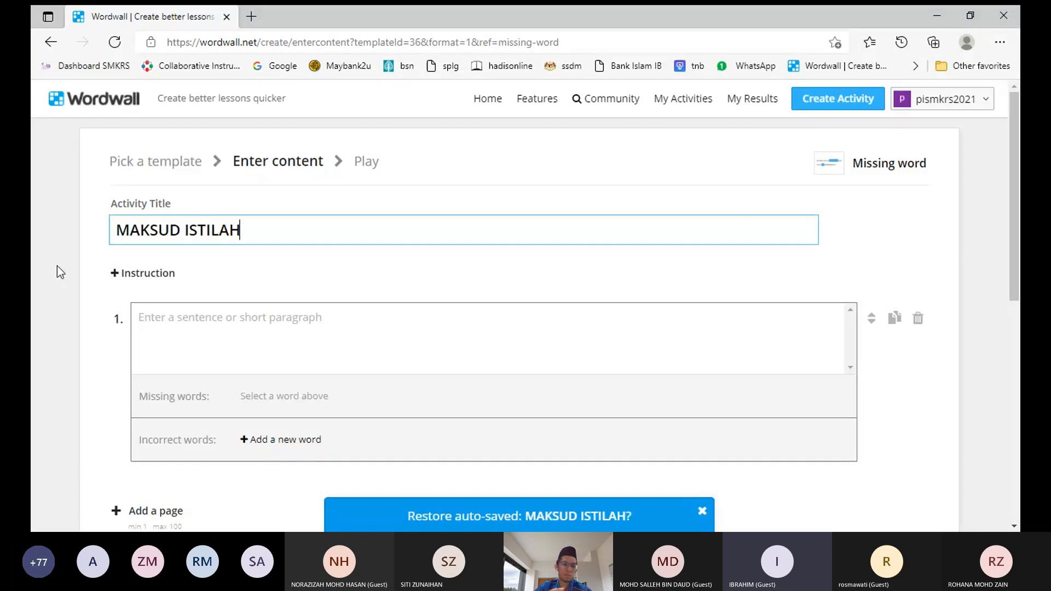
# Enter sentence "Kumpulan majoriti umat Islam yang memahami dan berpegang pada al-Quran dan as-Sunnah menerusi para sahabat dan tabi’in serta tabi’ tabi’in dalam prinsip aqidah, syariat dan akhlak".
pyautogui.click(267, 324)
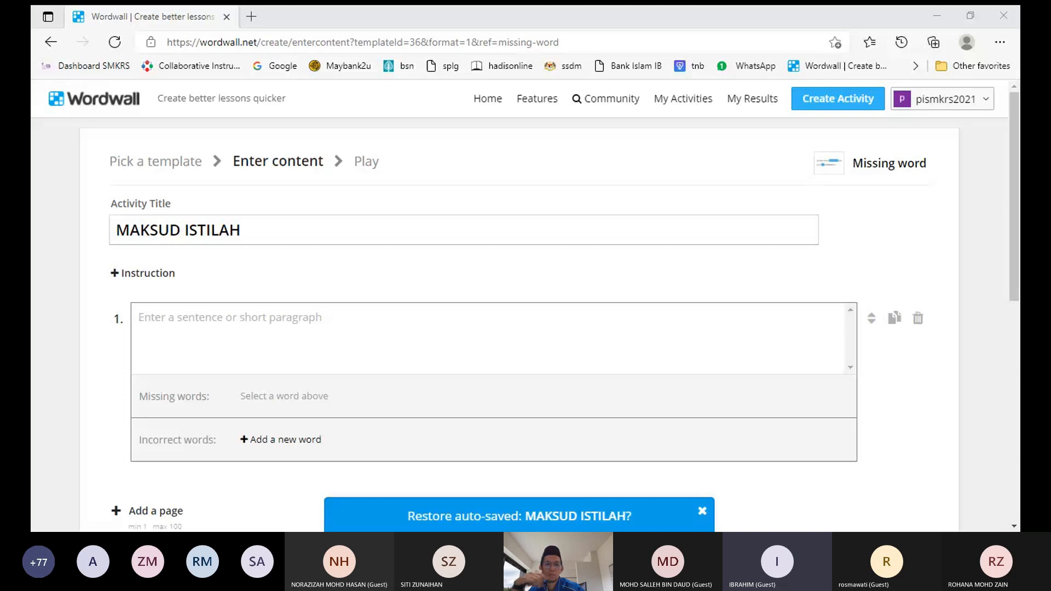
pyautogui.click(302, 324)
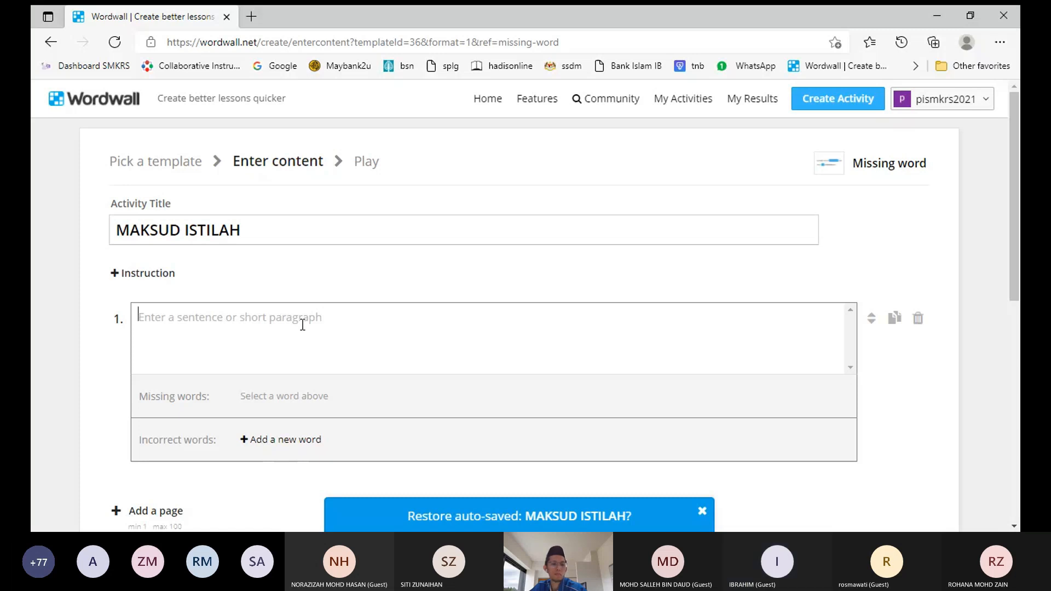
pyautogui.write('Kumpulan majoriti umat Islam yang memahami dan berpegang pada al-Quran dan as-Sunnah menerusi para sahabat dan tabi’in serta tabi’ tabi’in dalam prinsip aqidah, syariat dan akhlak')
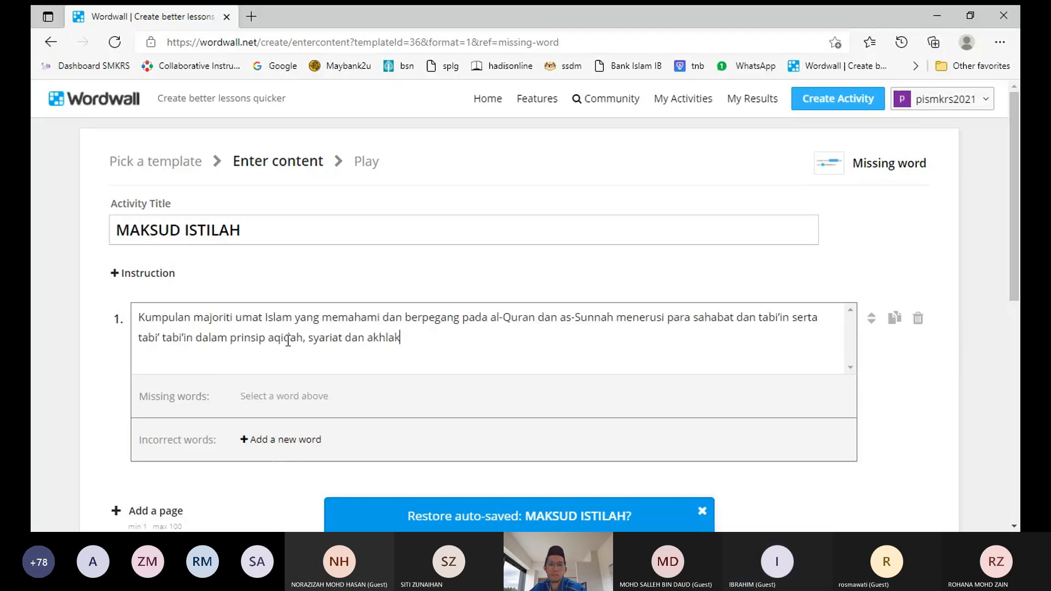
# Insert the term "AHLU SUNNAH WAL JAMAAH" before "Kumpulan" at the start of the first page's sentence.
pyautogui.click(137, 317)
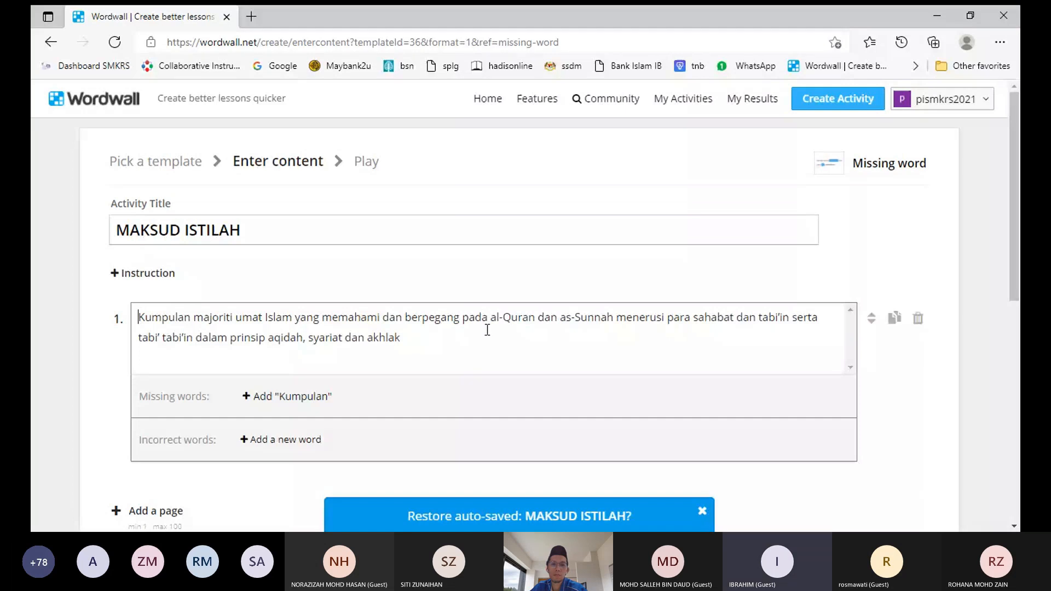
pyautogui.write('M')
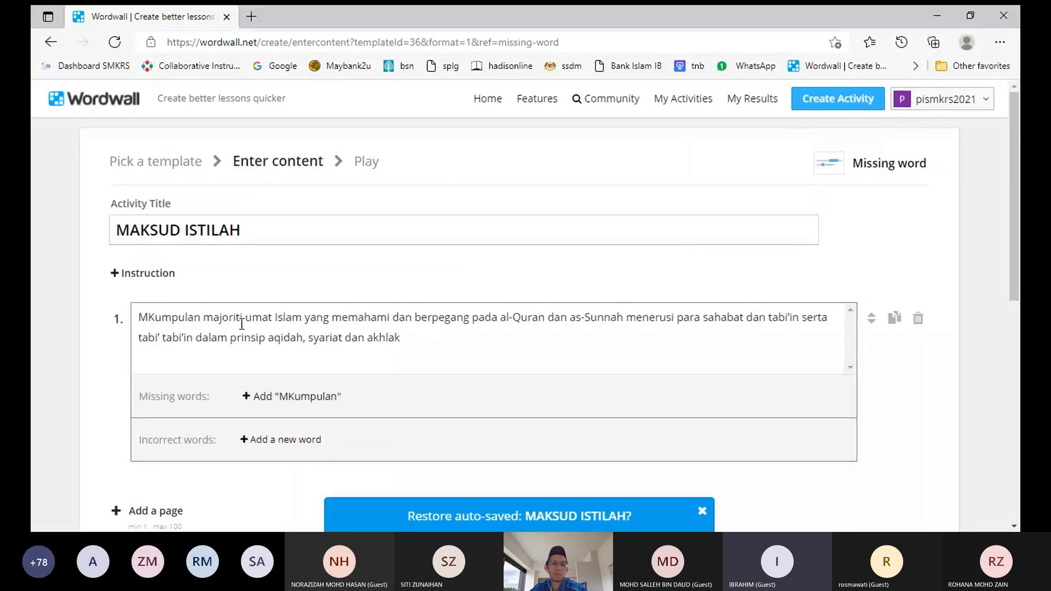
pyautogui.press('BackSpace')
pyautogui.write('AH')
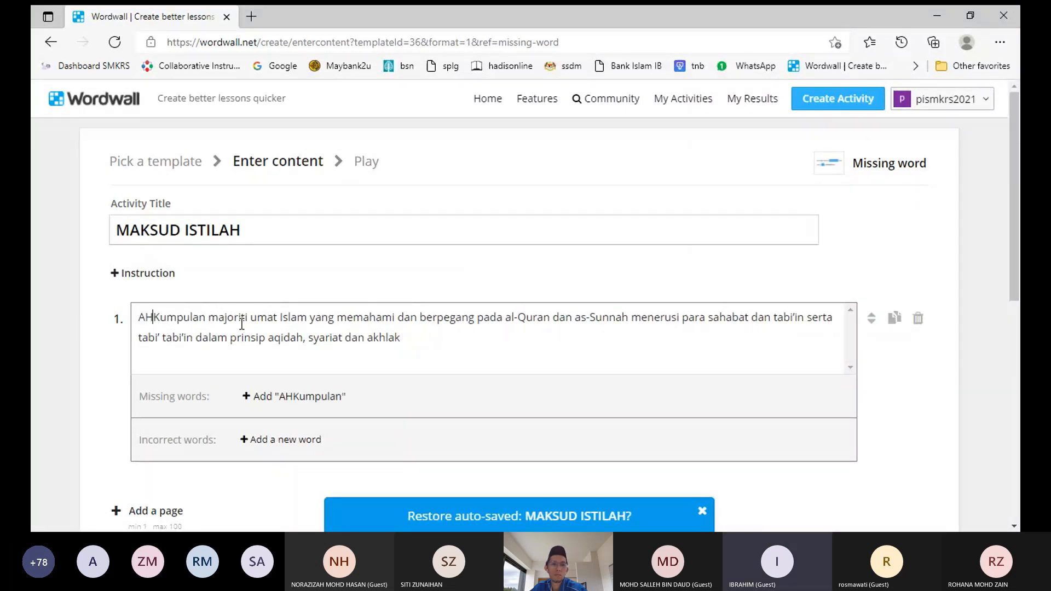
pyautogui.write('LU SUN')
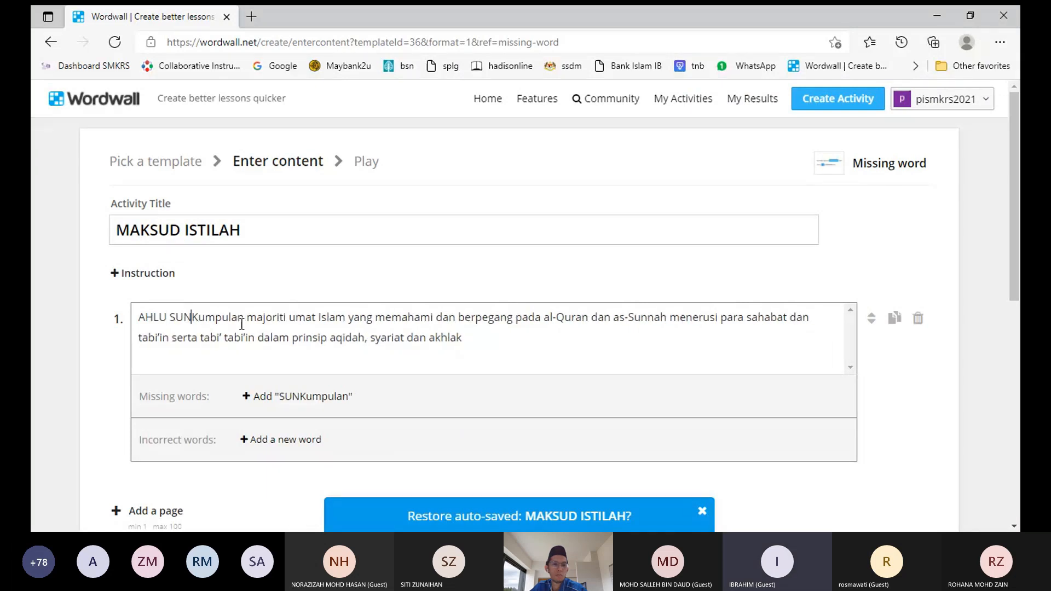
pyautogui.write('NAH W')
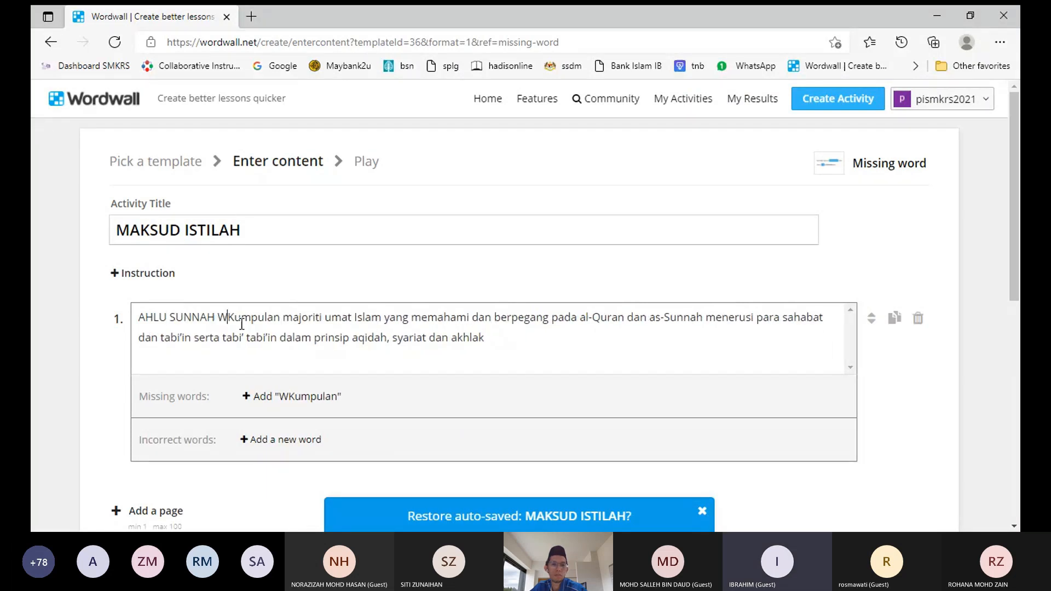
pyautogui.write('AL ')
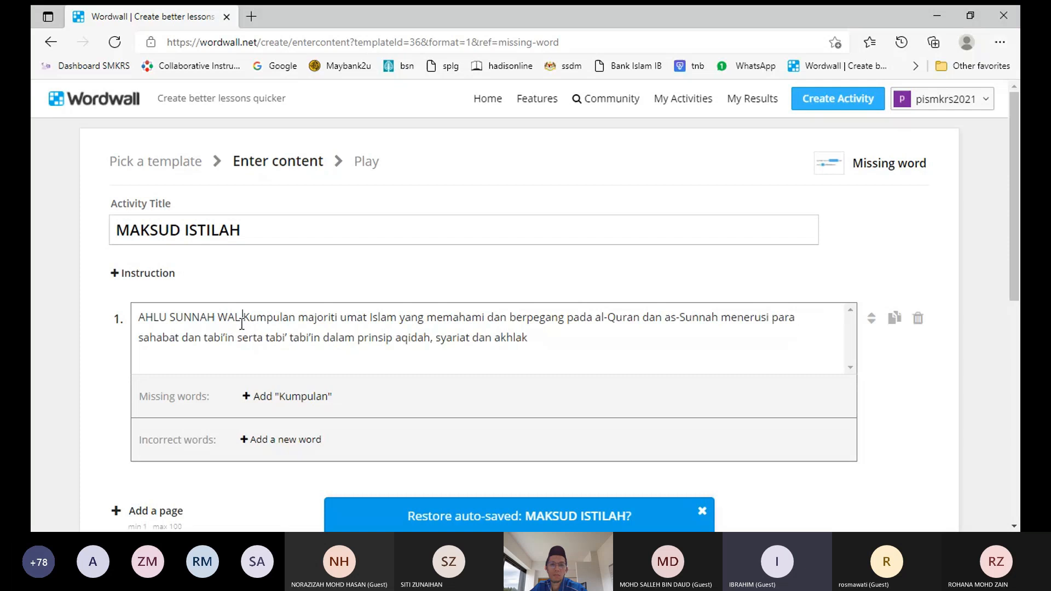
pyautogui.write('JAMAAH')
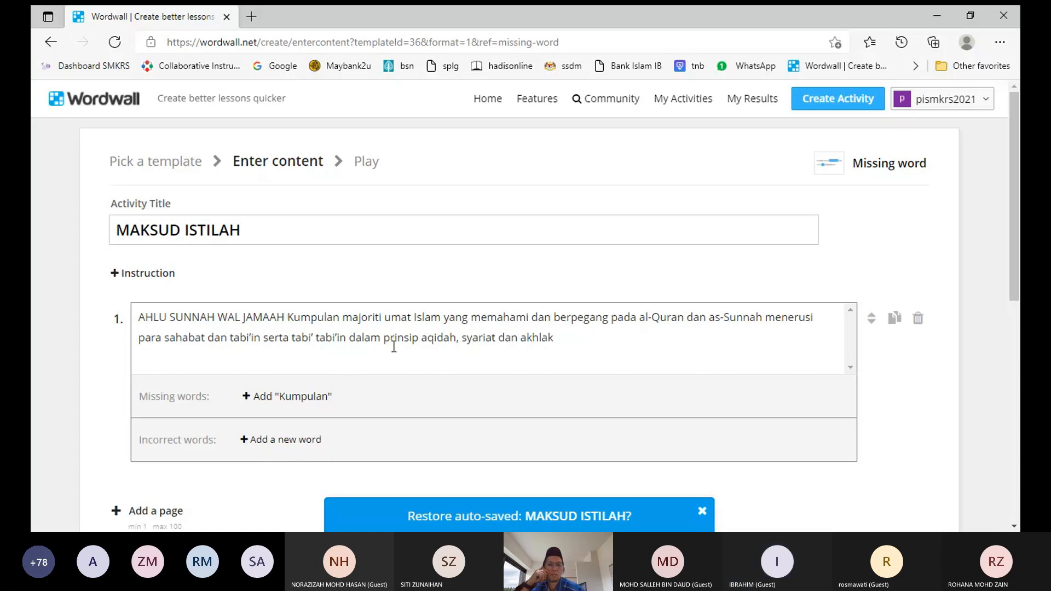
# Mark "majoriti", "sahabat", the first "tabi’in" and "syariat" as missing words in the first page's sentence.
pyautogui.click(366, 317)
pyautogui.click(285, 396)
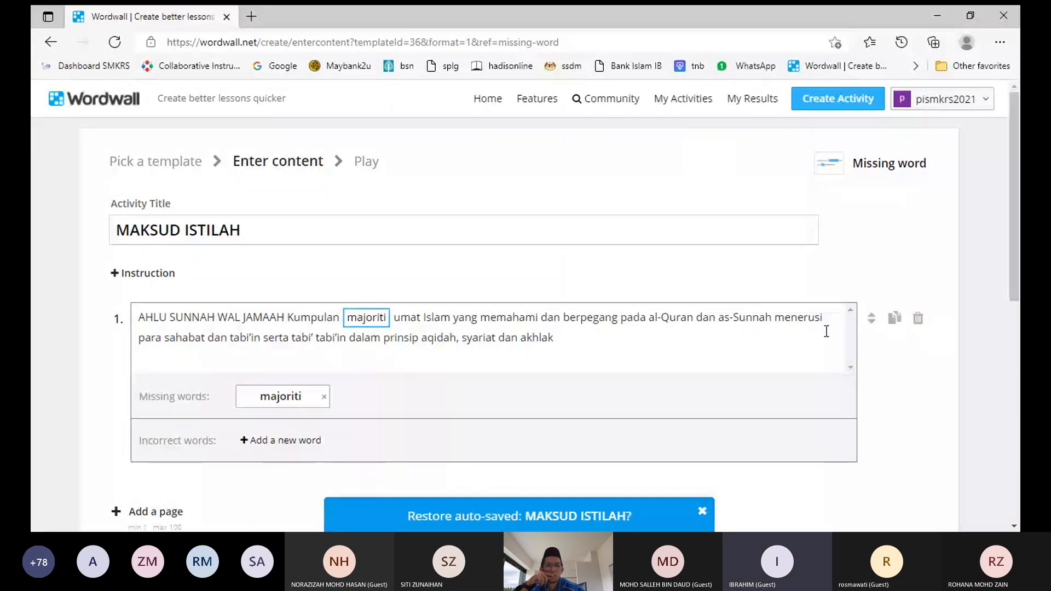
pyautogui.click(186, 337)
pyautogui.click(258, 338)
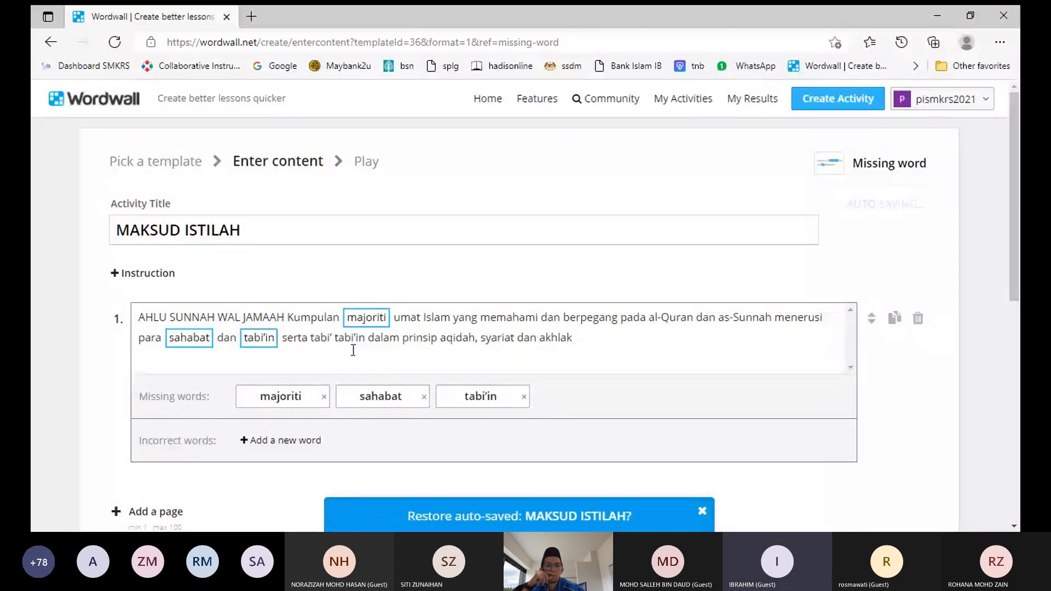
pyautogui.click(498, 338)
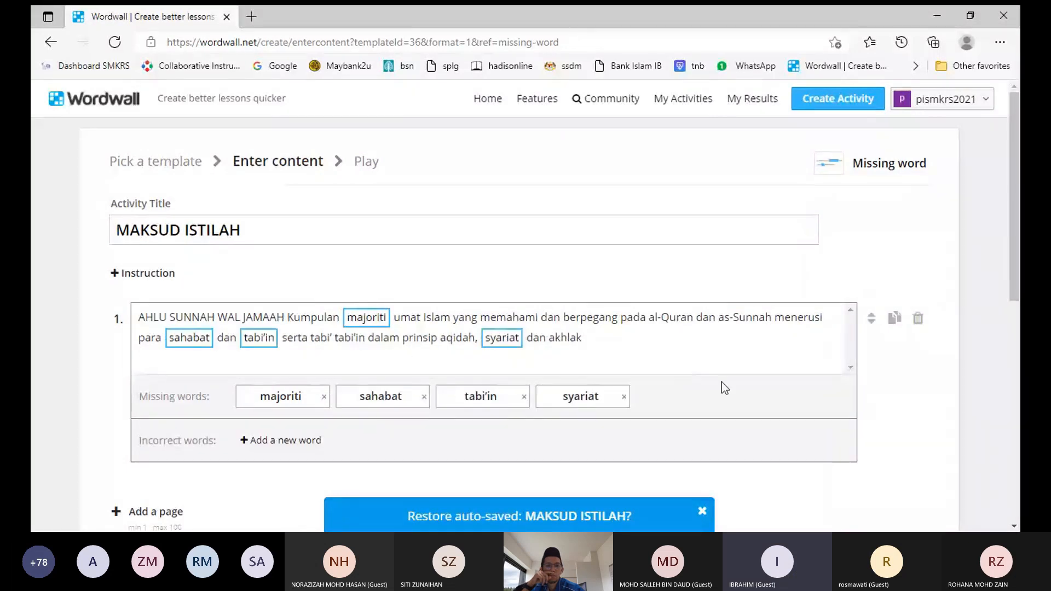
# Add "segelintir" and "muamalat" as incorrect words for the first page.
pyautogui.scroll(-1, 712, 383)
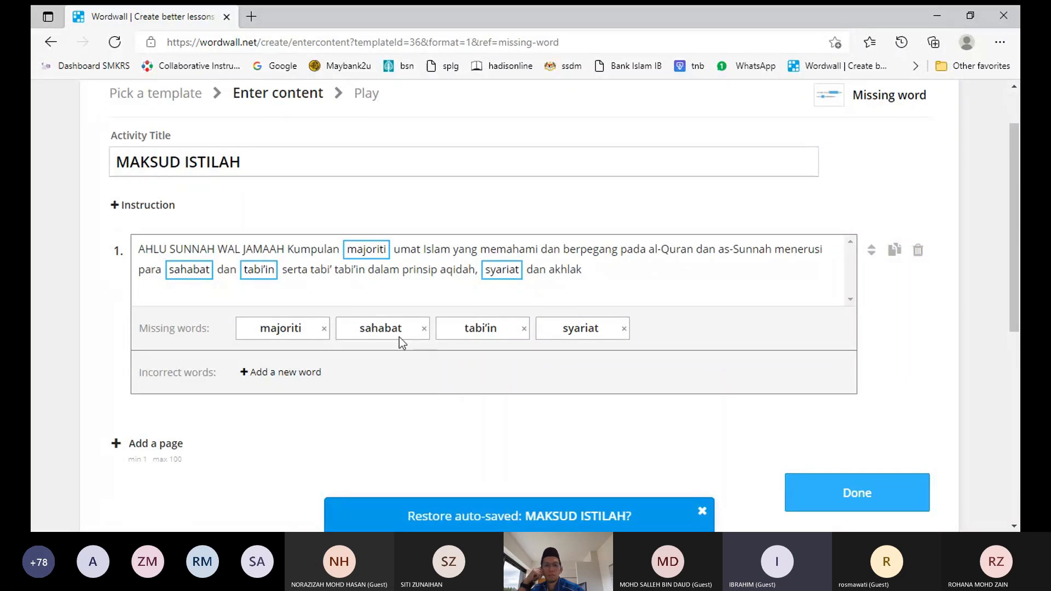
pyautogui.click(306, 377)
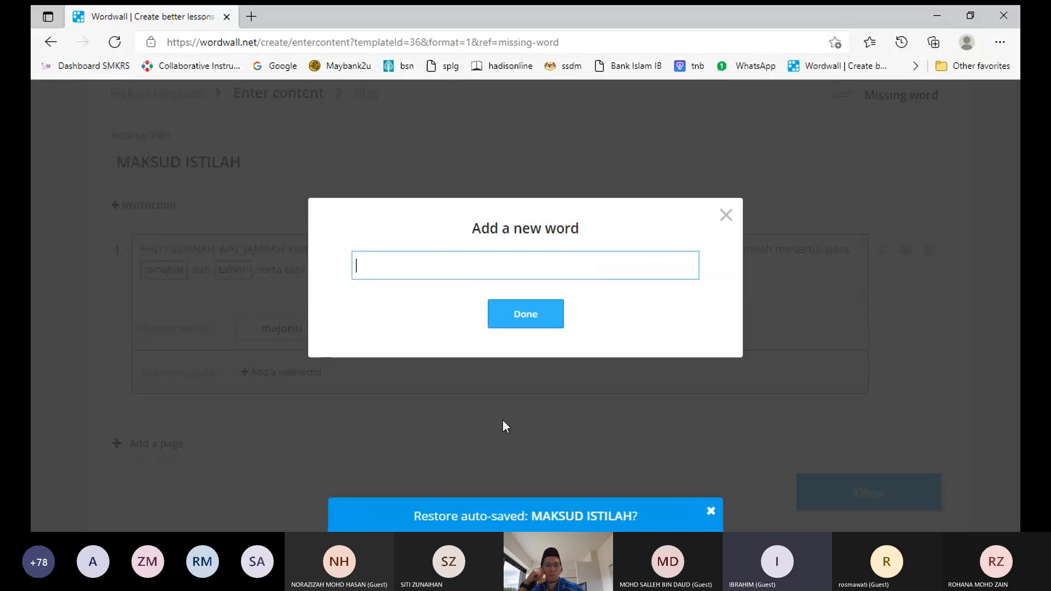
pyautogui.write('segeli')
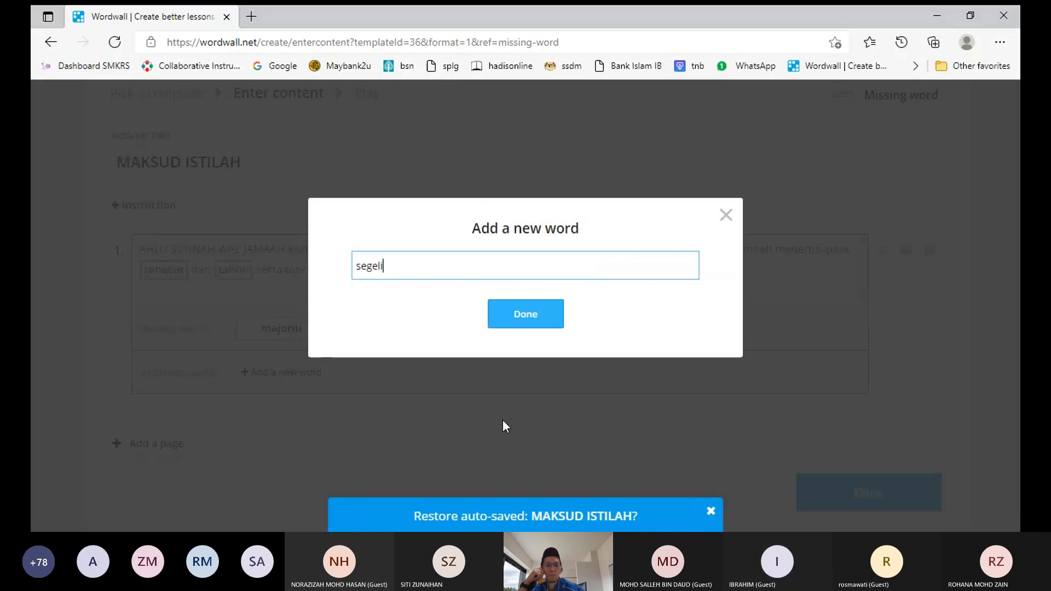
pyautogui.write('ntir')
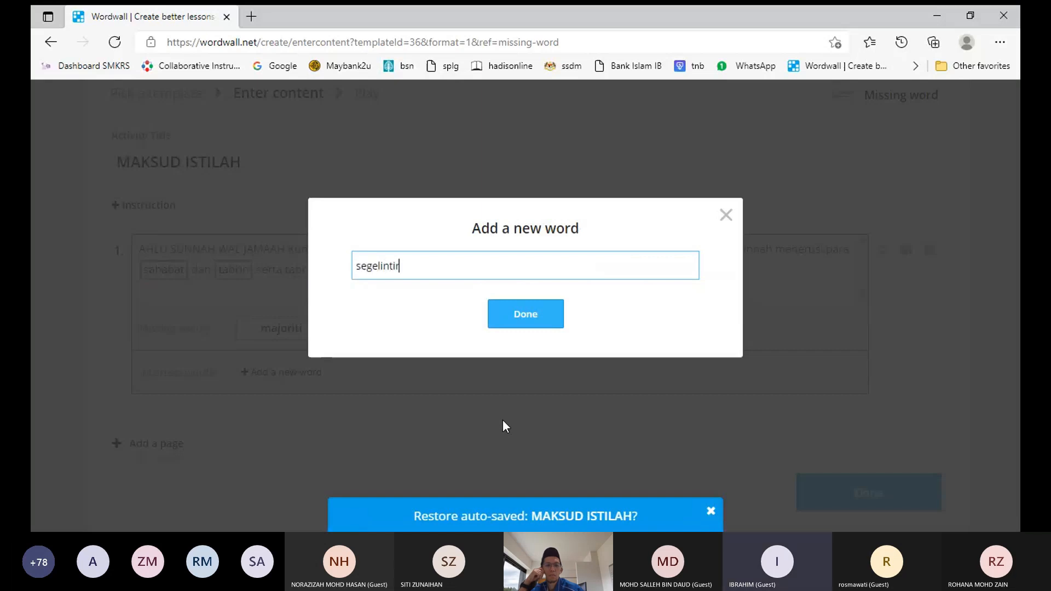
pyautogui.click(525, 326)
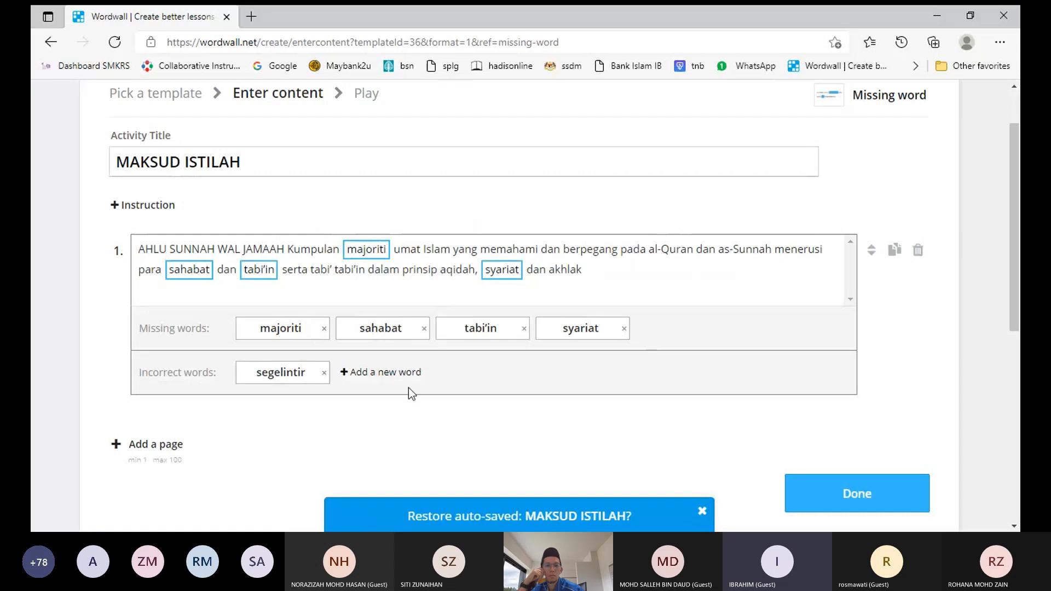
pyautogui.click(395, 374)
pyautogui.write('m')
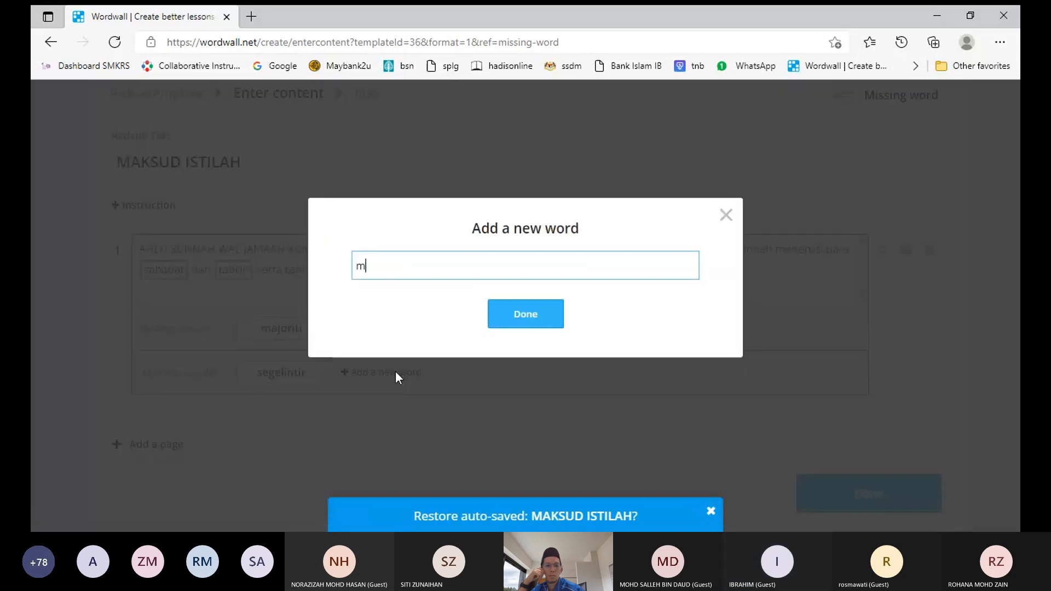
pyautogui.write('uamalat')
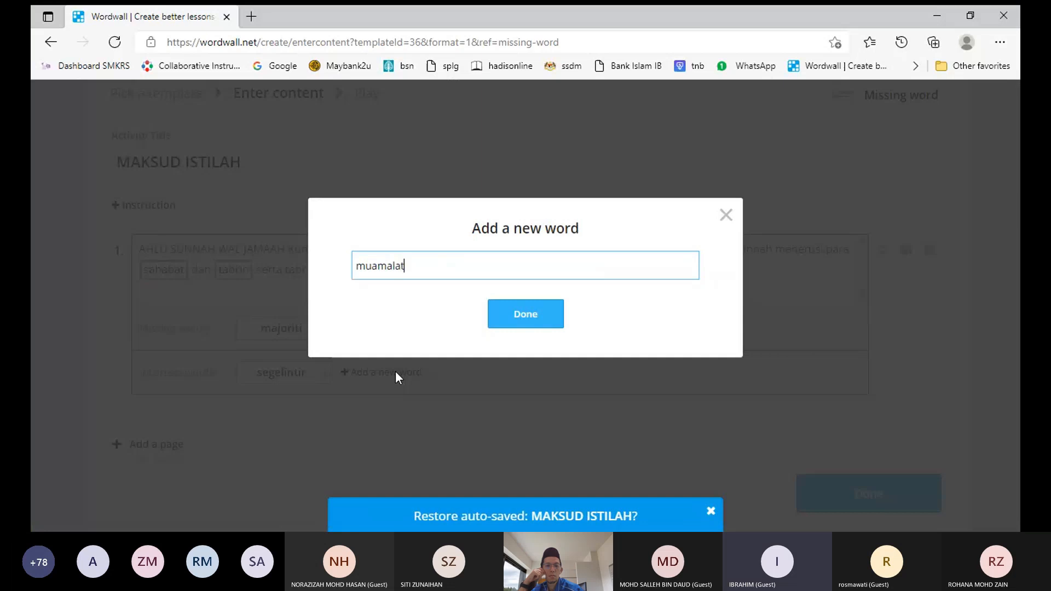
pyautogui.press('Return')
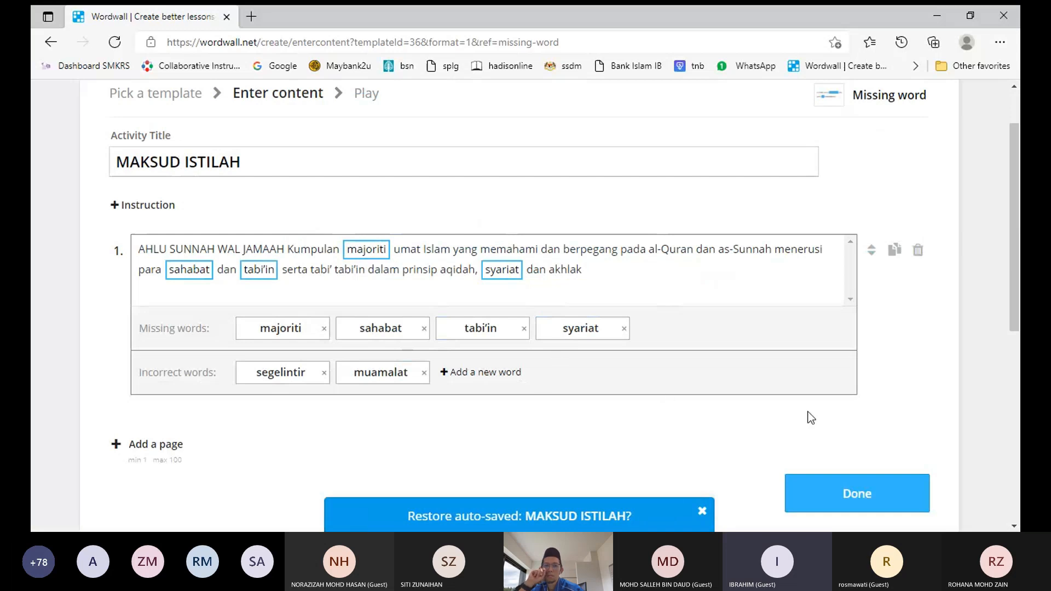
# Finish the activity's content and start playing the resulting game in full screen.
pyautogui.click(865, 504)
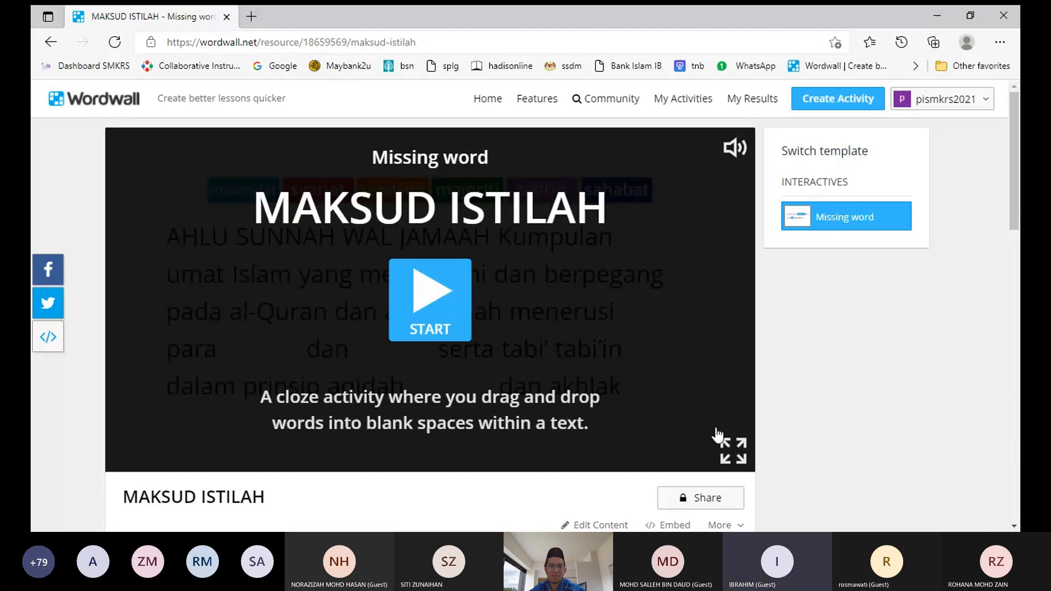
pyautogui.click(736, 456)
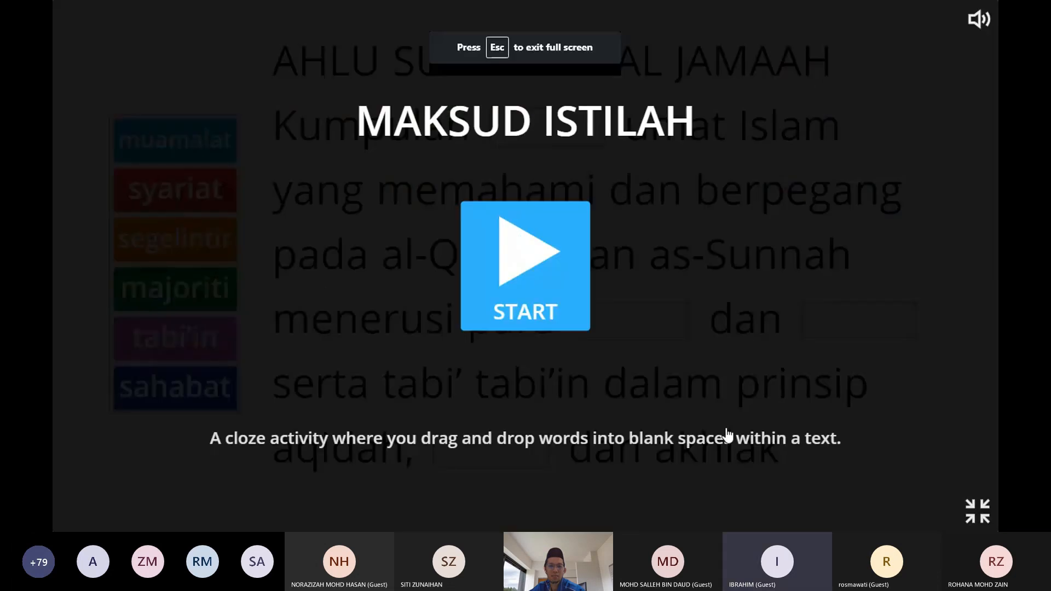
pyautogui.click(530, 255)
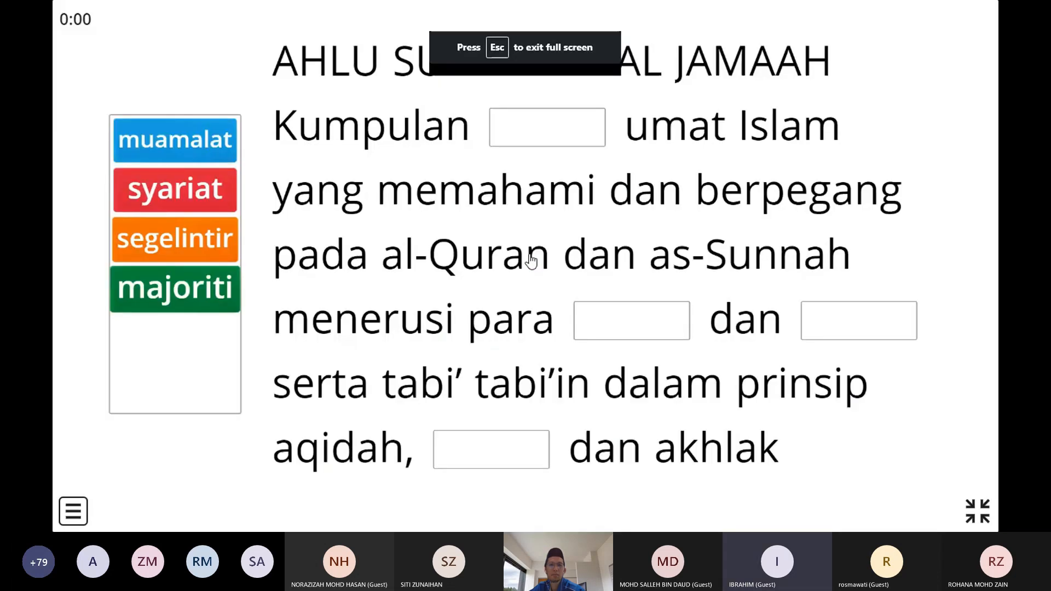
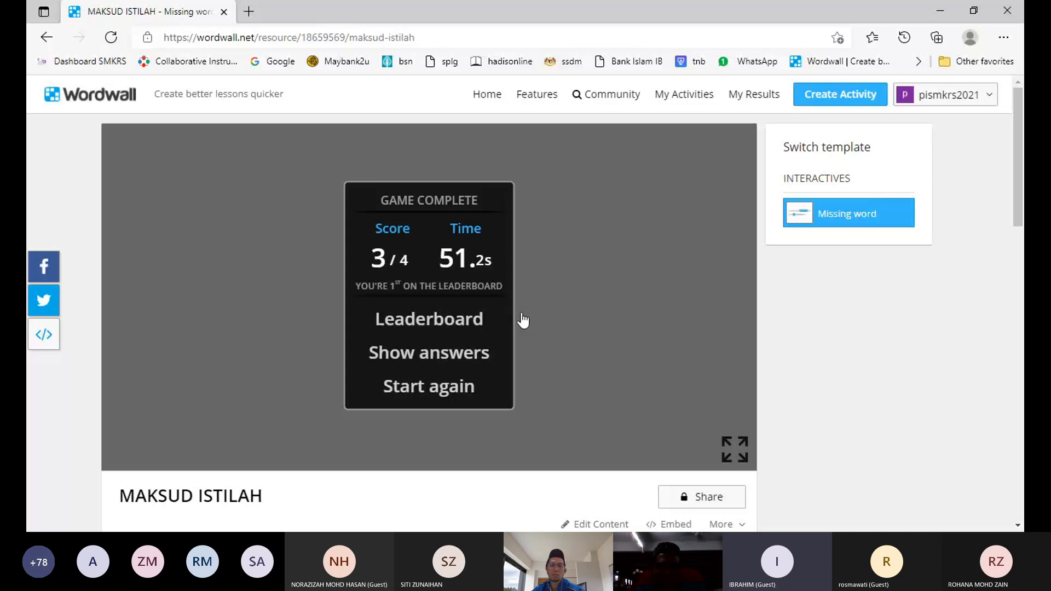
# Reset the completed game, apply the Clouds theme and start the game with it.
pyautogui.click(446, 393)
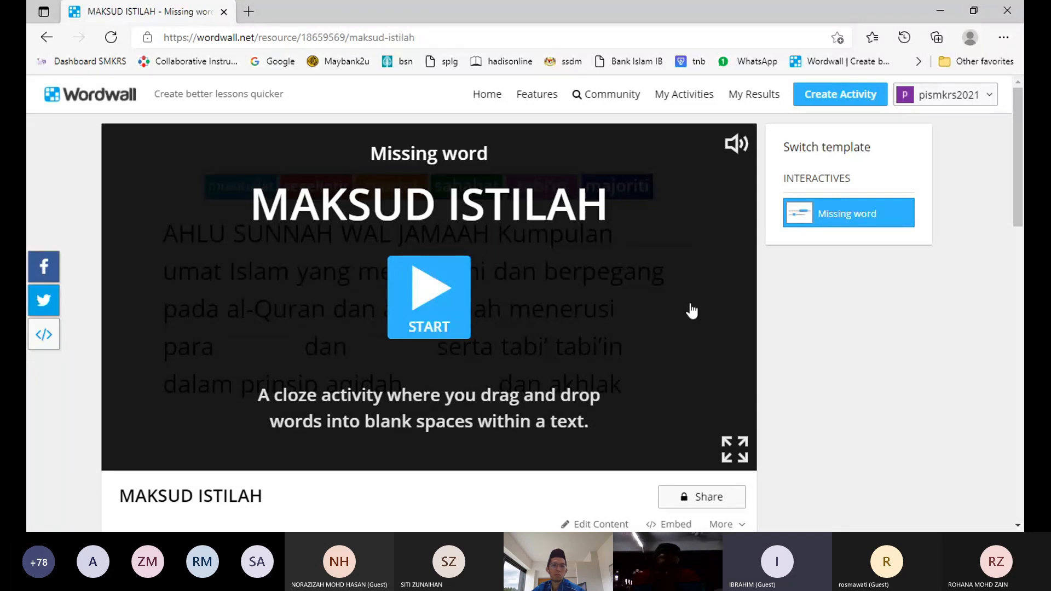
pyautogui.scroll(-3, 662, 211)
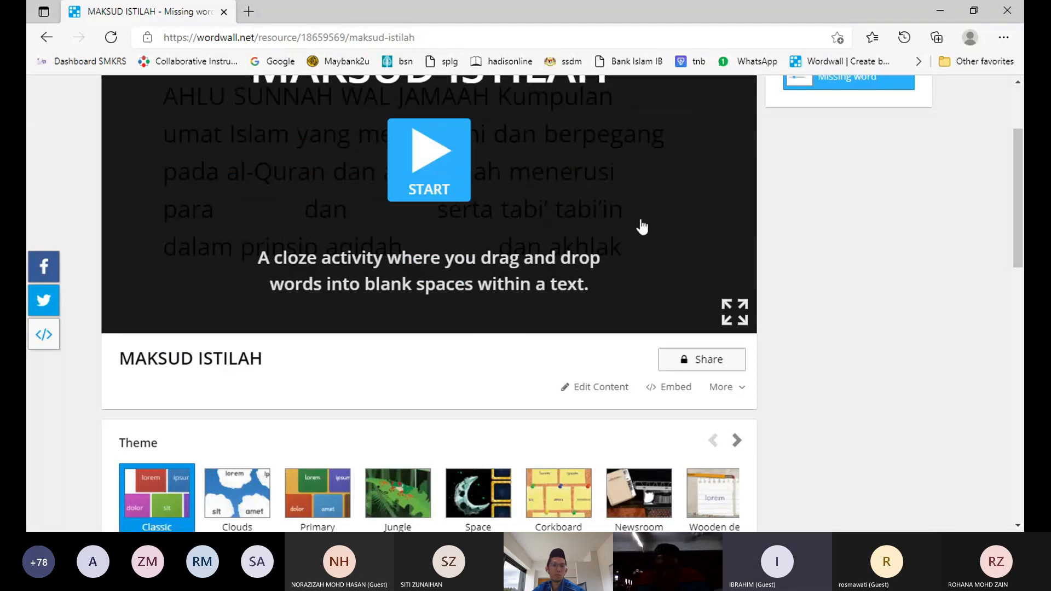
pyautogui.scroll(3, 642, 227)
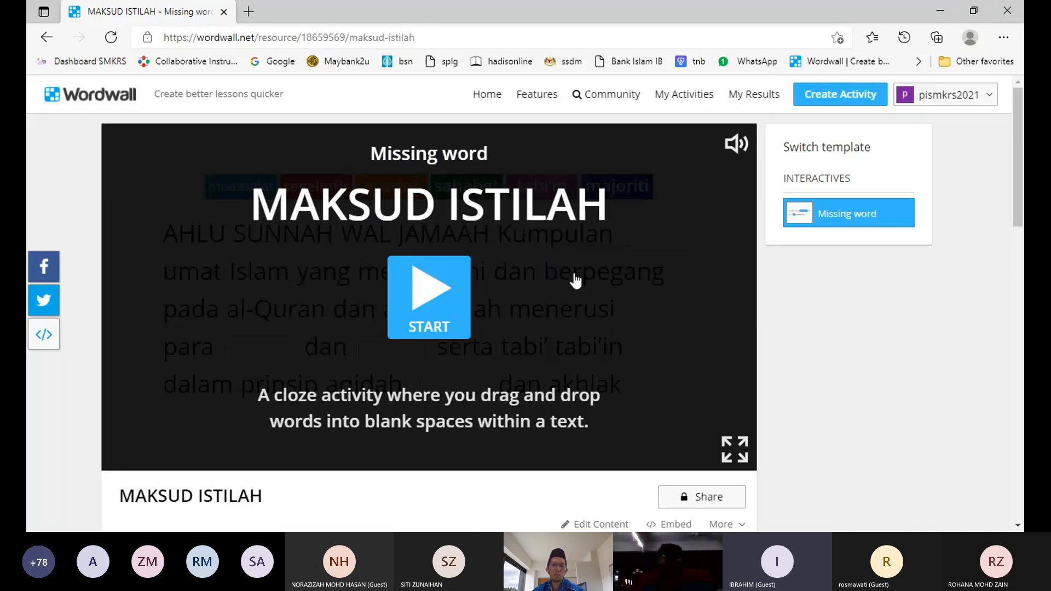
pyautogui.scroll(-5, 524, 357)
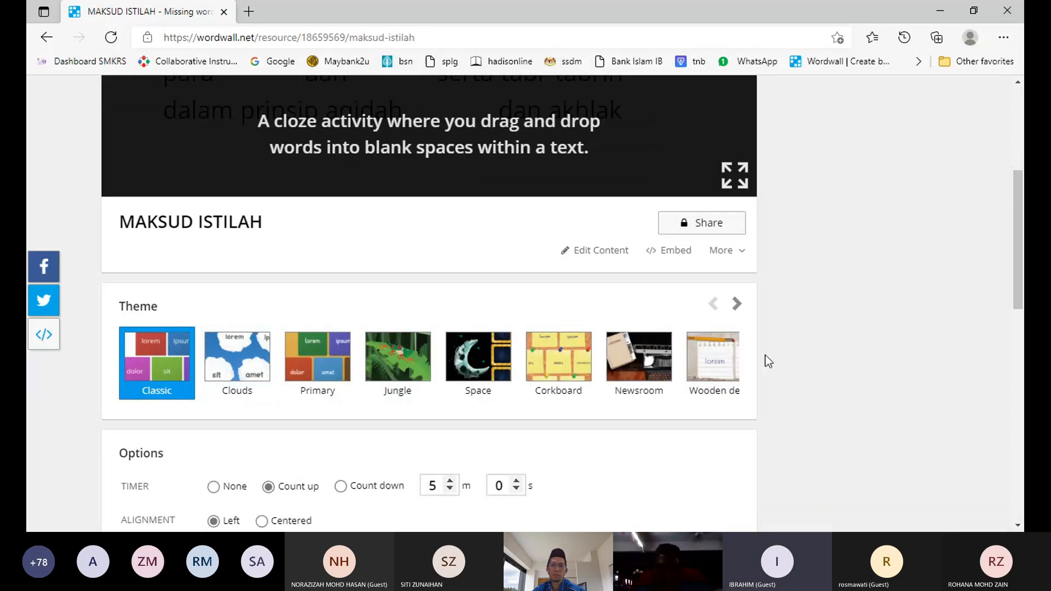
pyautogui.scroll(4, 462, 230)
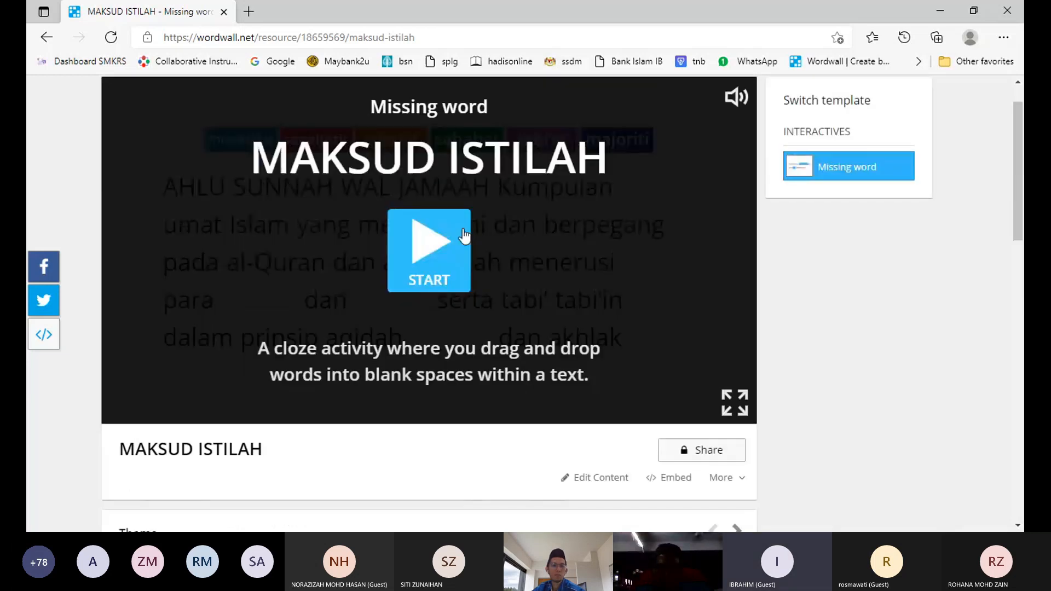
pyautogui.scroll(-3, 463, 234)
pyautogui.scroll(5, 463, 235)
pyautogui.scroll(-4, 463, 237)
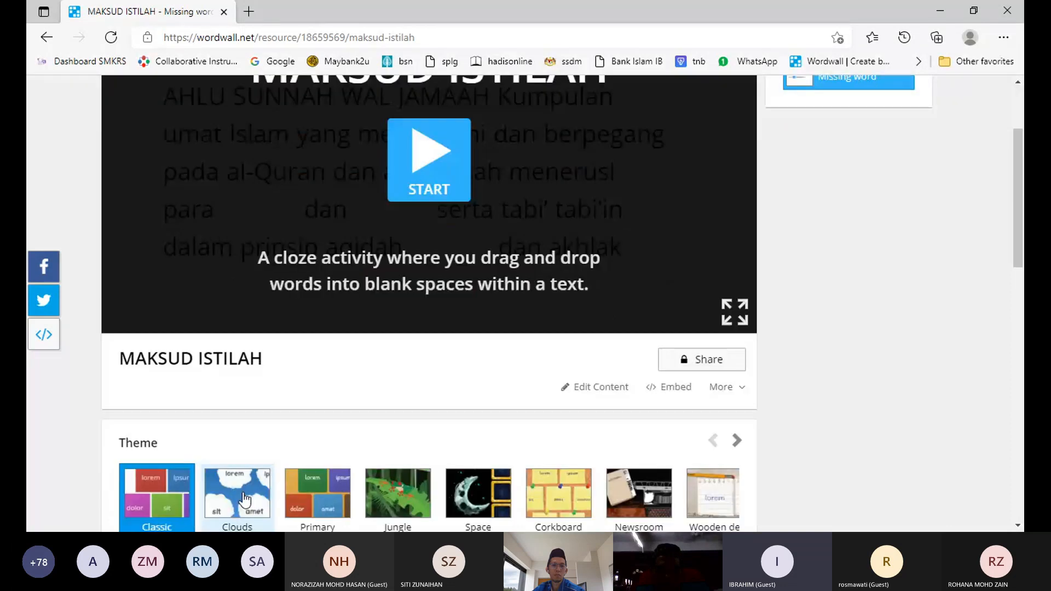
pyautogui.click(221, 425)
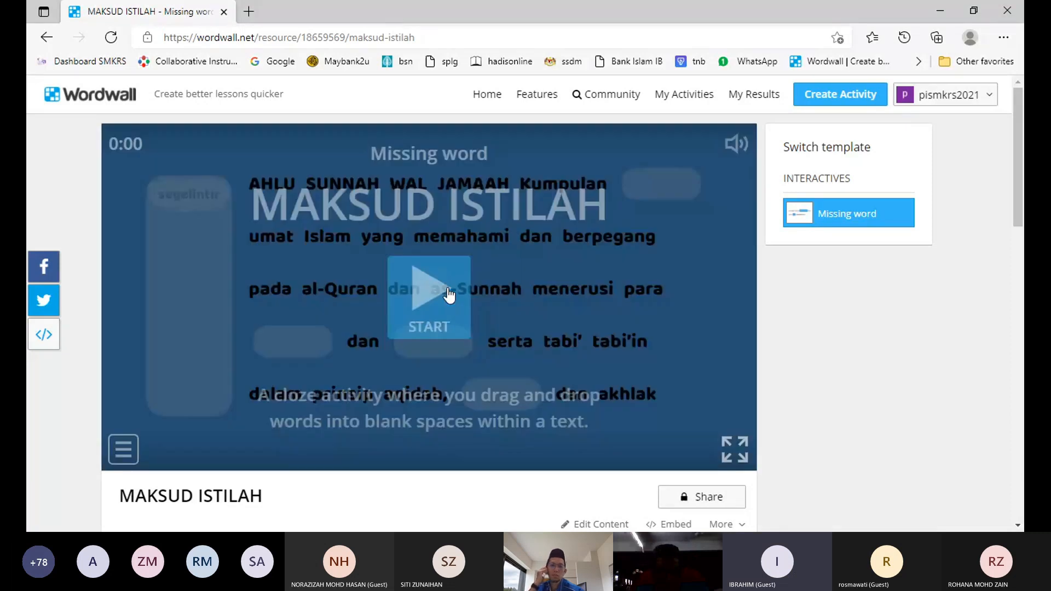
pyautogui.click(449, 295)
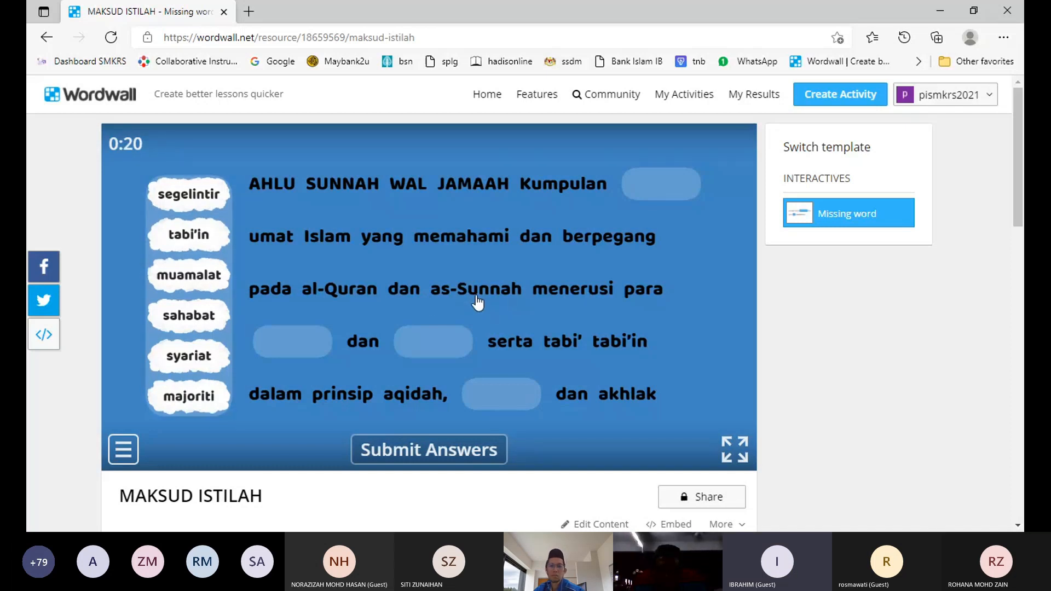
# Switch the activity to the Primary theme and start the game to preview it.
pyautogui.scroll(-3, 508, 325)
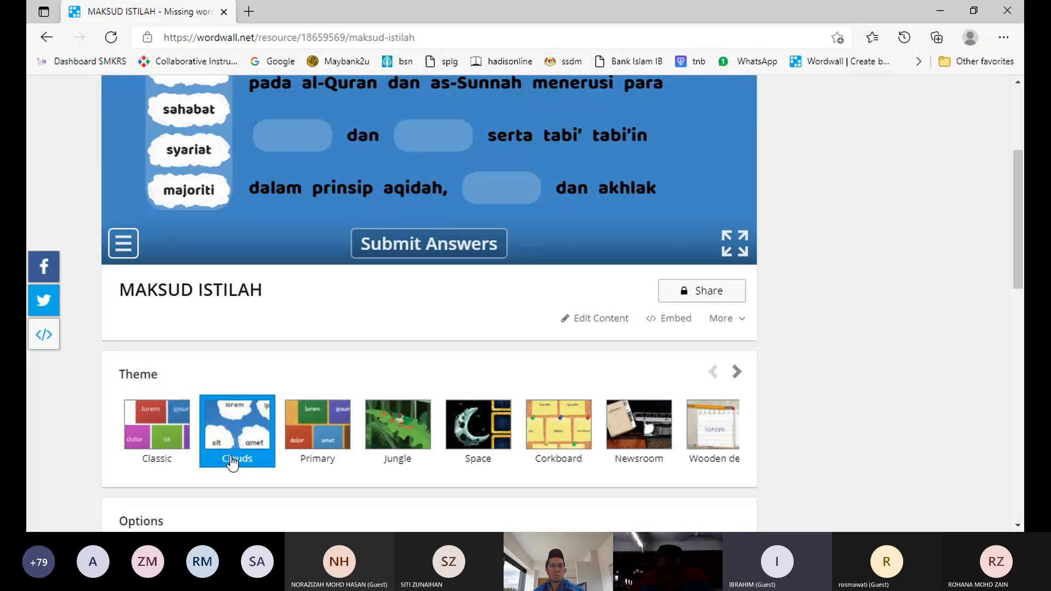
pyautogui.click(323, 443)
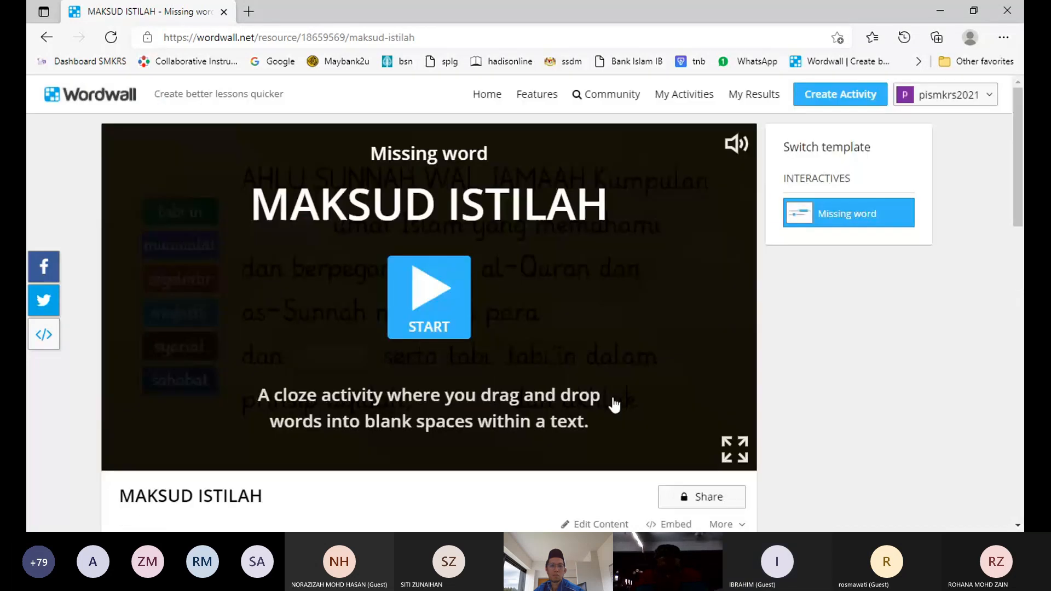
pyautogui.click(437, 319)
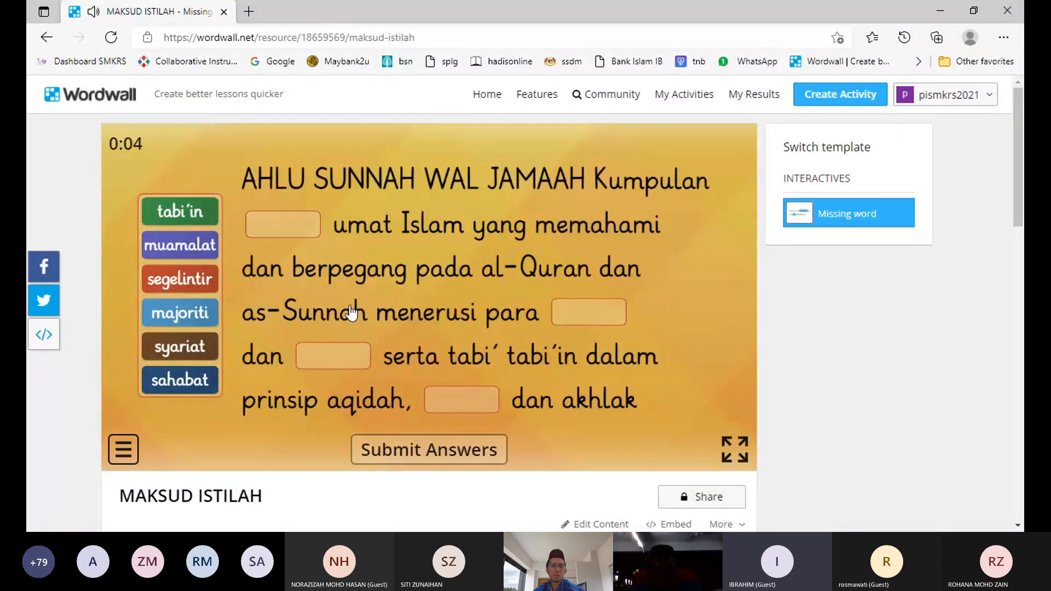
# Change the activity's theme to Jungle and start the game in that look.
pyautogui.scroll(-1, 606, 376)
pyautogui.scroll(-5, 605, 376)
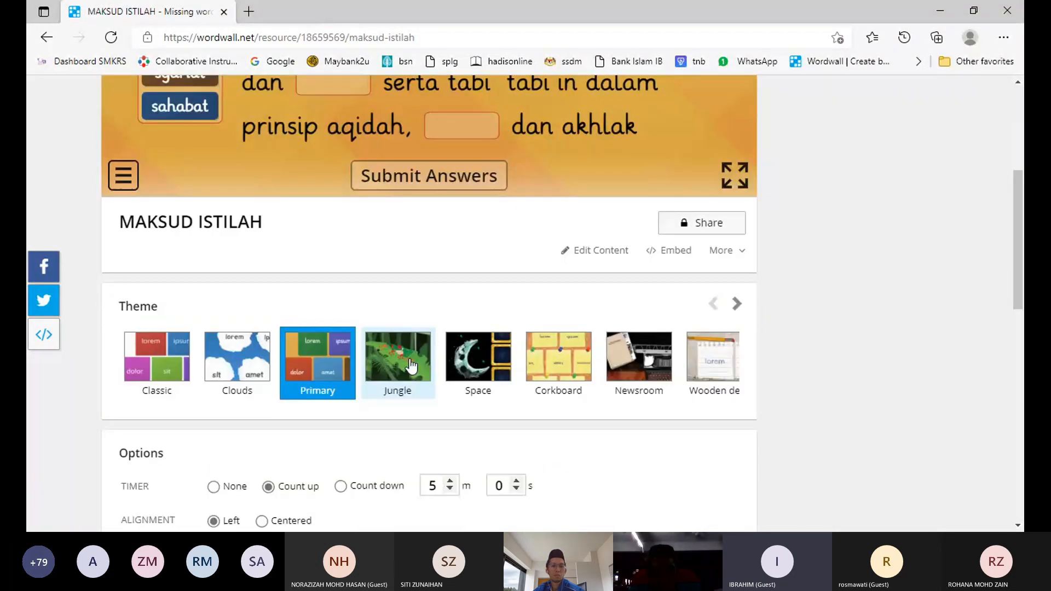
pyautogui.click(634, 366)
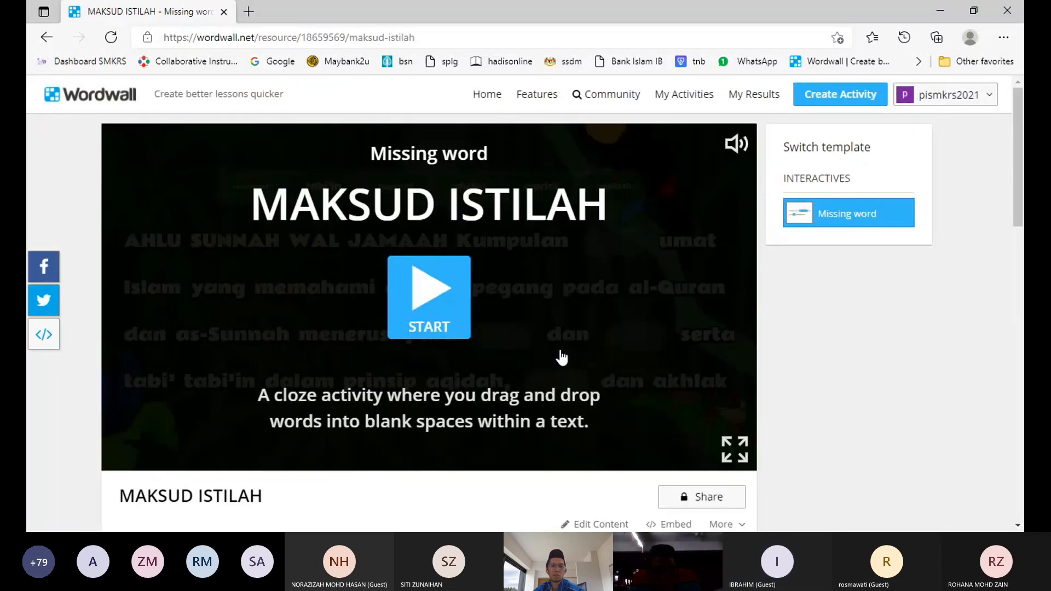
pyautogui.click(444, 309)
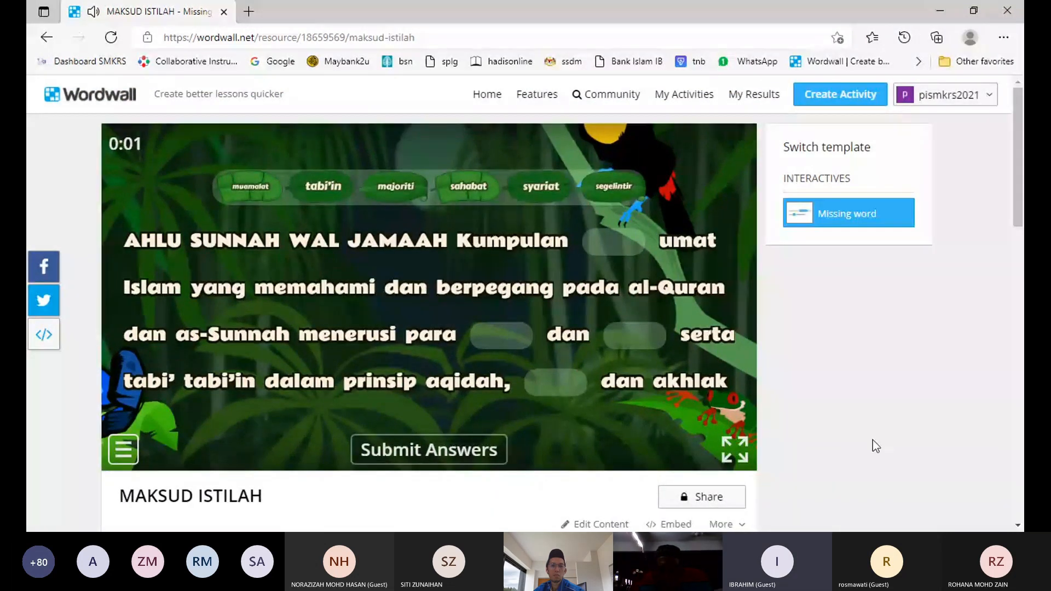
# Set the minutes value of the activity's timer option to 3.
pyautogui.scroll(-2, 871, 438)
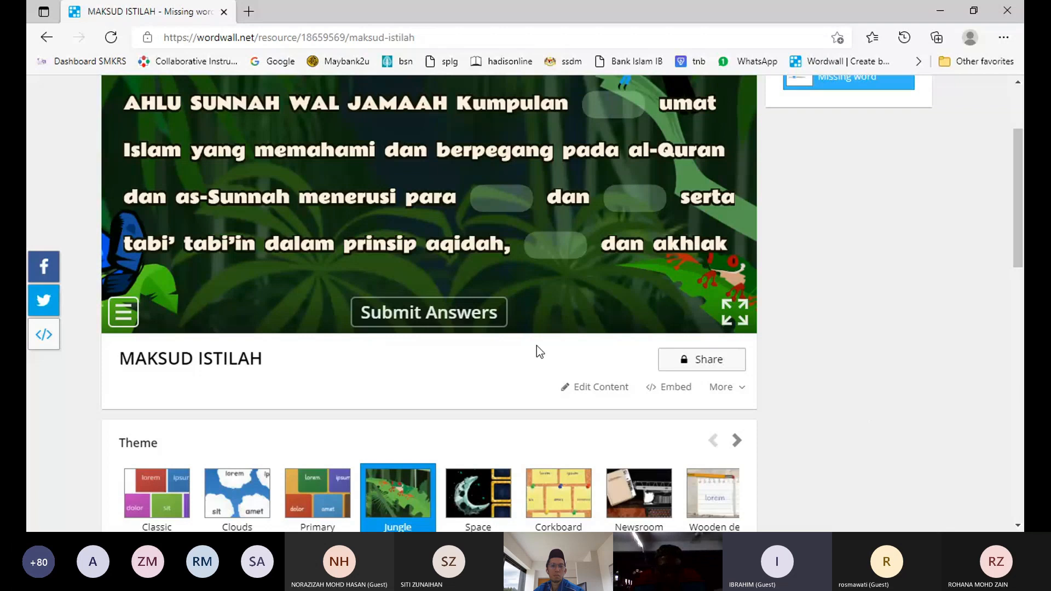
pyautogui.scroll(-6, 520, 341)
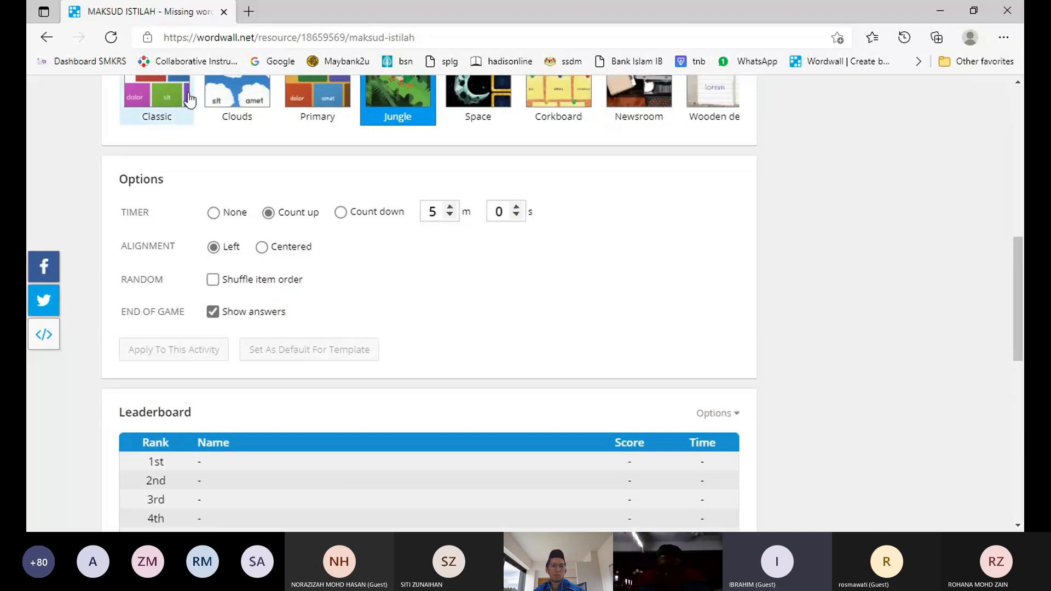
pyautogui.scroll(3, 402, 257)
pyautogui.scroll(2, 403, 257)
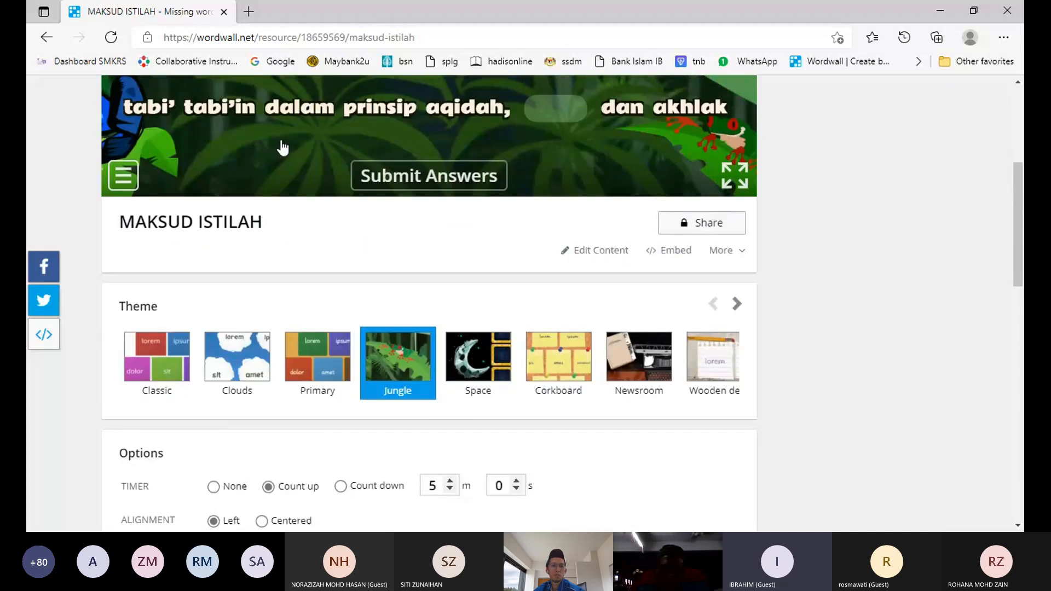
pyautogui.scroll(5, 283, 148)
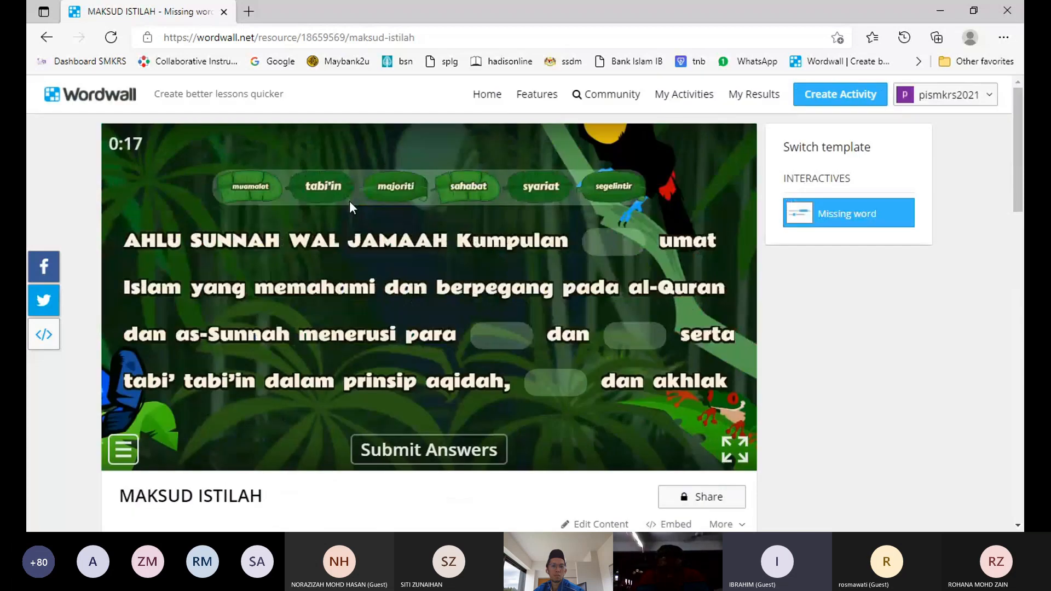
pyautogui.scroll(-9, 397, 253)
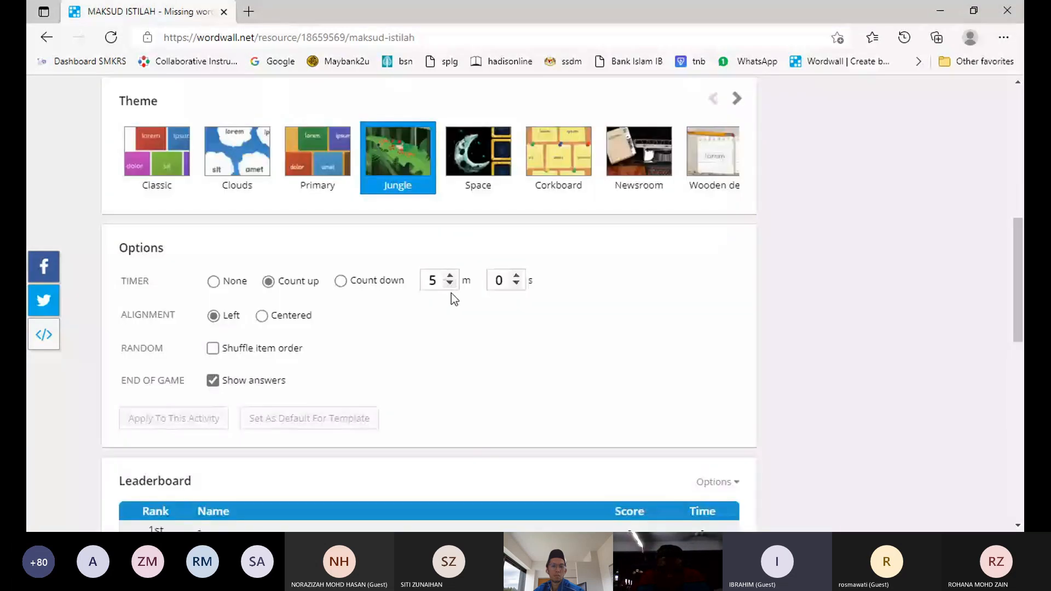
pyautogui.click(451, 284)
pyautogui.click(451, 285)
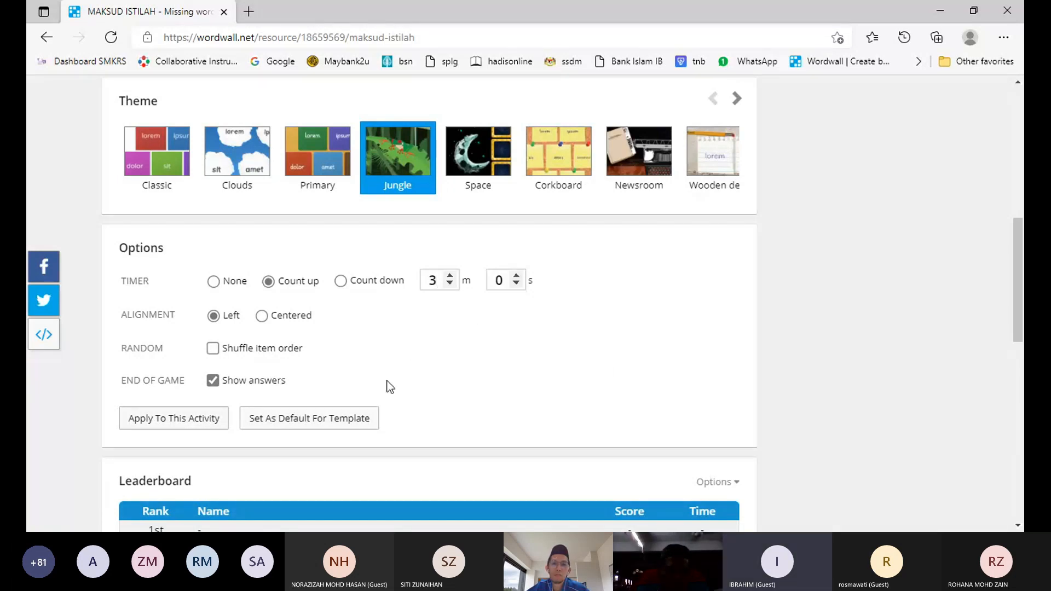
# Keep Show answers enabled for the end of the game and apply the options to this activity.
pyautogui.click(213, 382)
pyautogui.click(213, 381)
pyautogui.scroll(3, 685, 247)
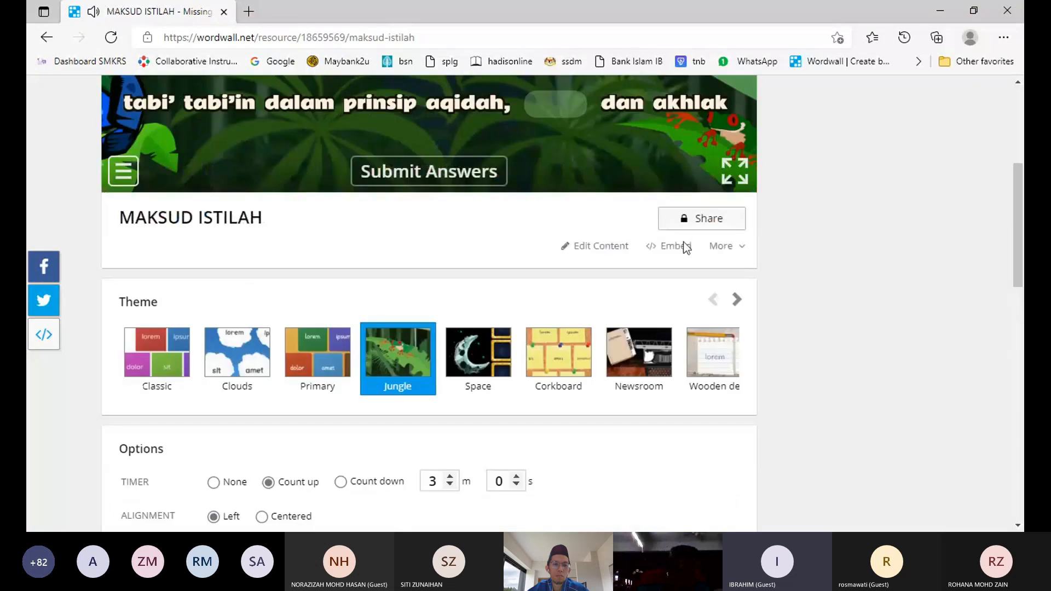
pyautogui.scroll(-5, 740, 209)
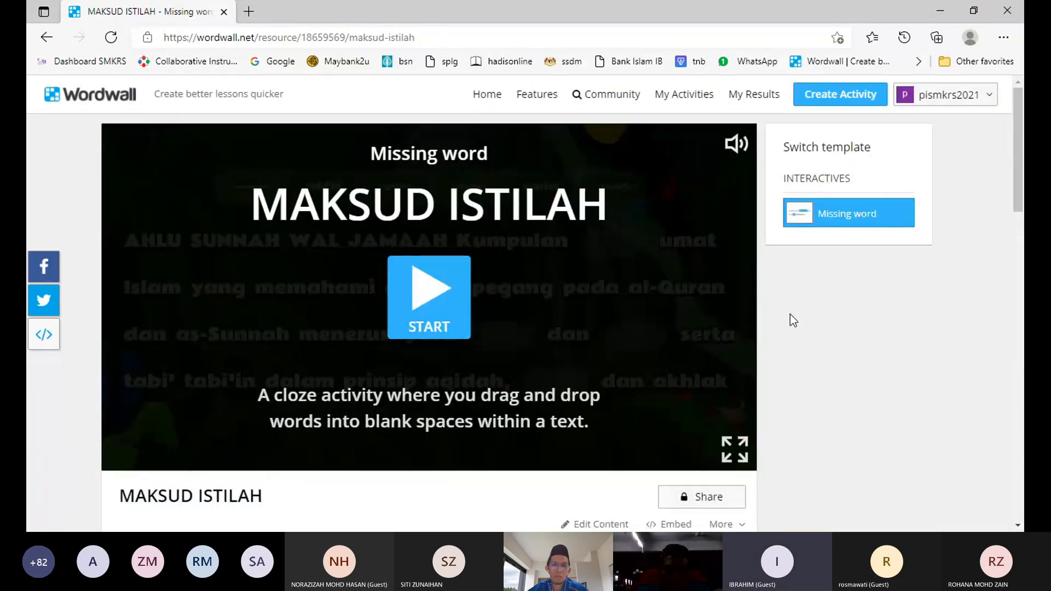
# Switch the activity's theme to Newsroom.
pyautogui.scroll(-2, 637, 329)
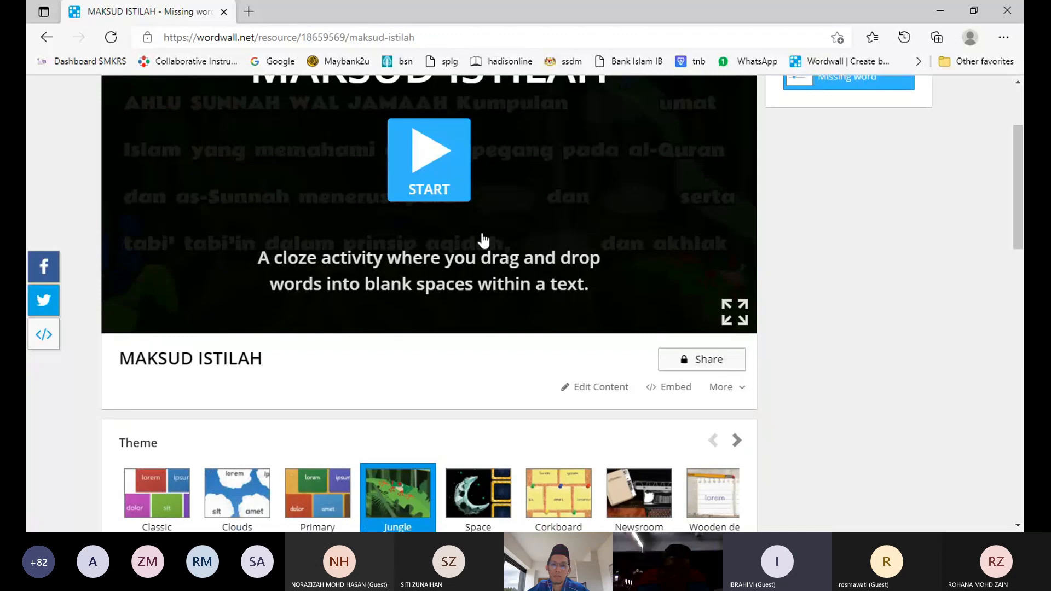
pyautogui.scroll(2, 493, 246)
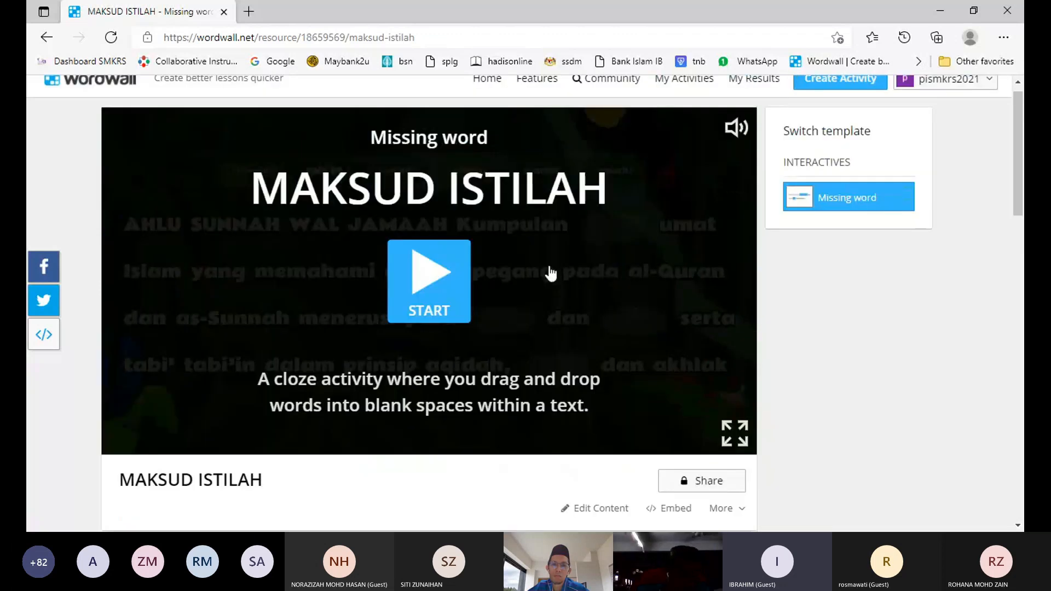
pyautogui.scroll(-2, 551, 274)
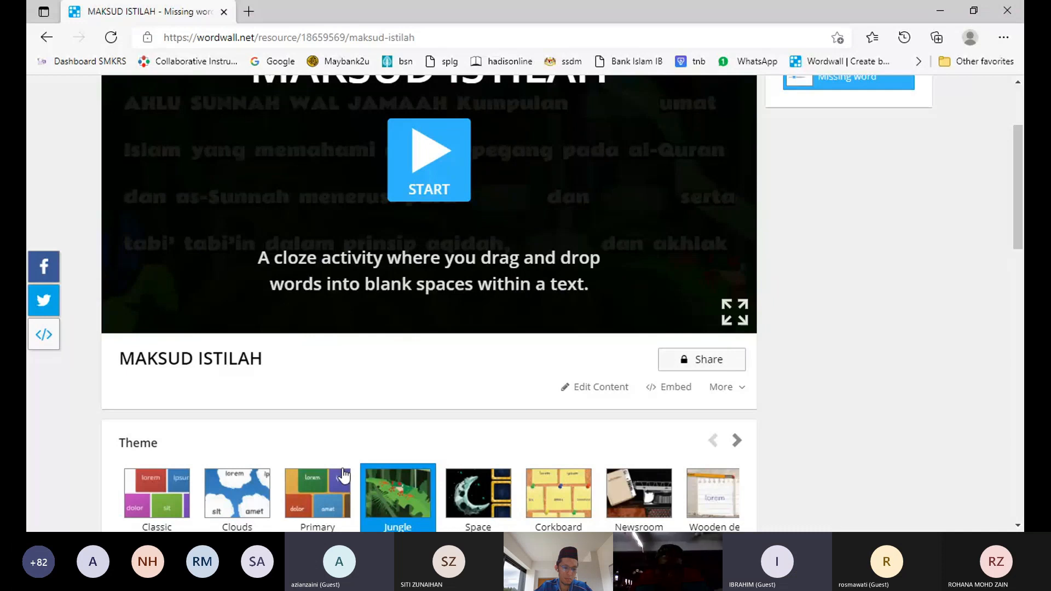
pyautogui.scroll(-2, 344, 438)
pyautogui.scroll(3, 343, 438)
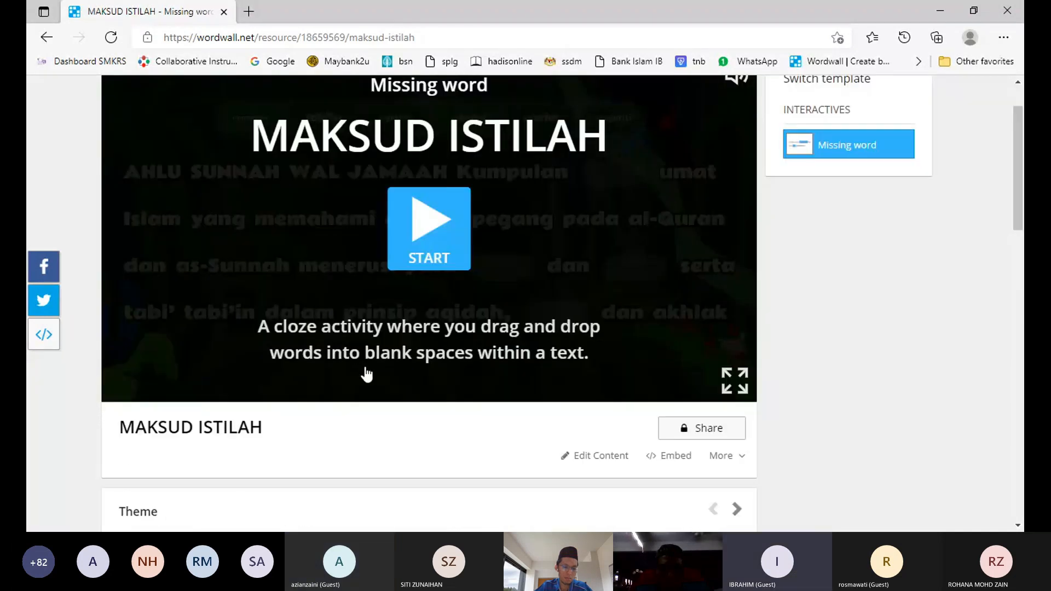
pyautogui.scroll(-2, 366, 375)
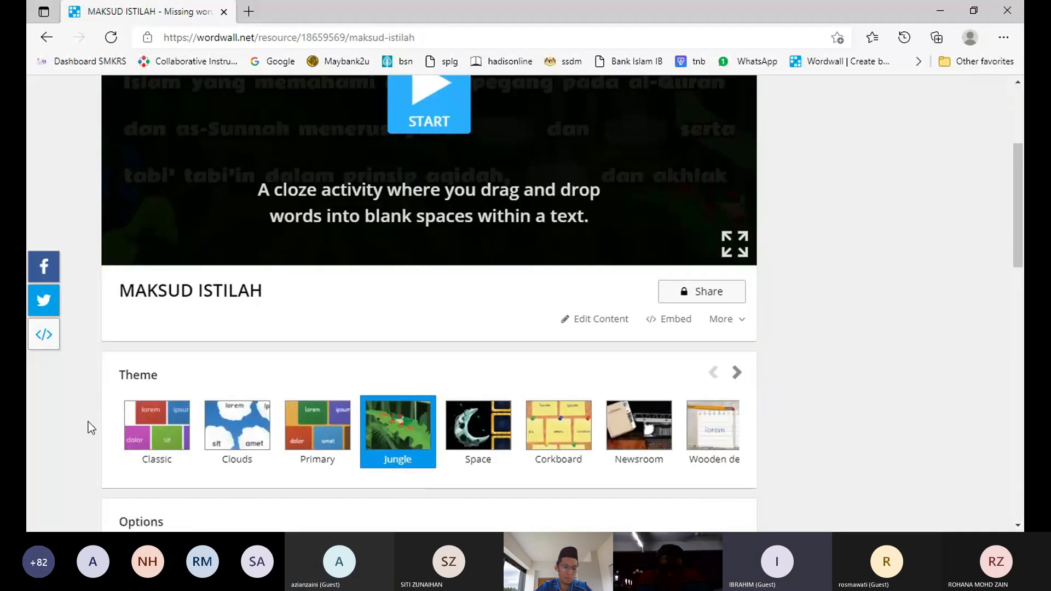
pyautogui.scroll(-1, 318, 504)
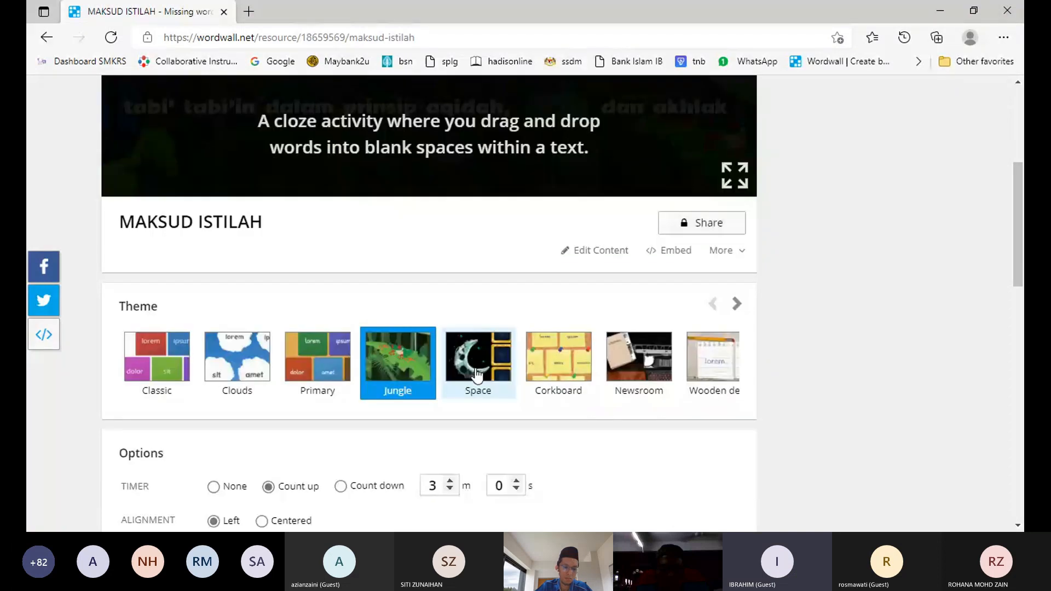
pyautogui.scroll(1, 536, 400)
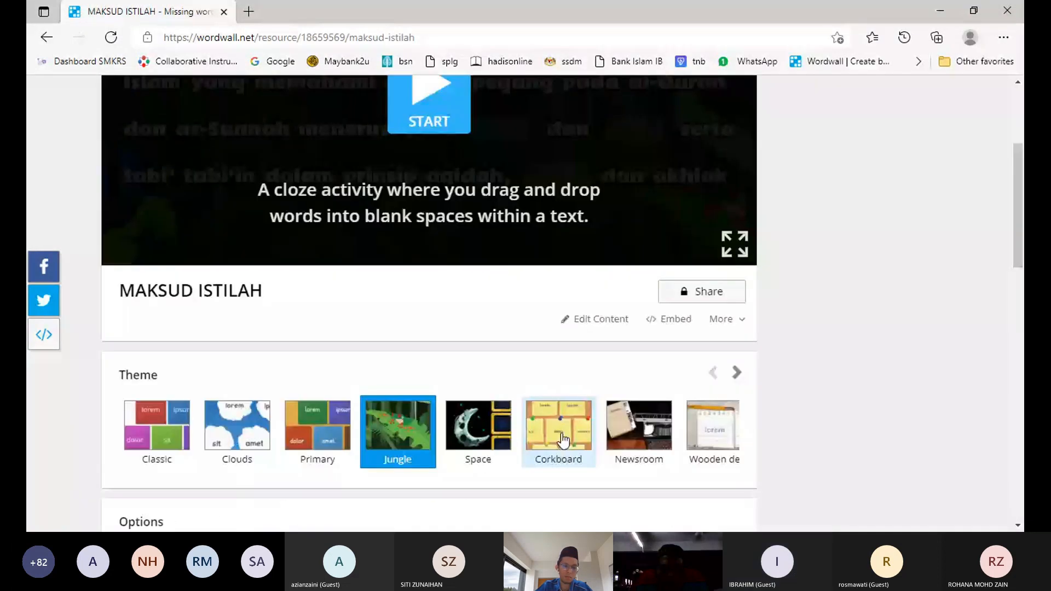
pyautogui.scroll(3, 711, 427)
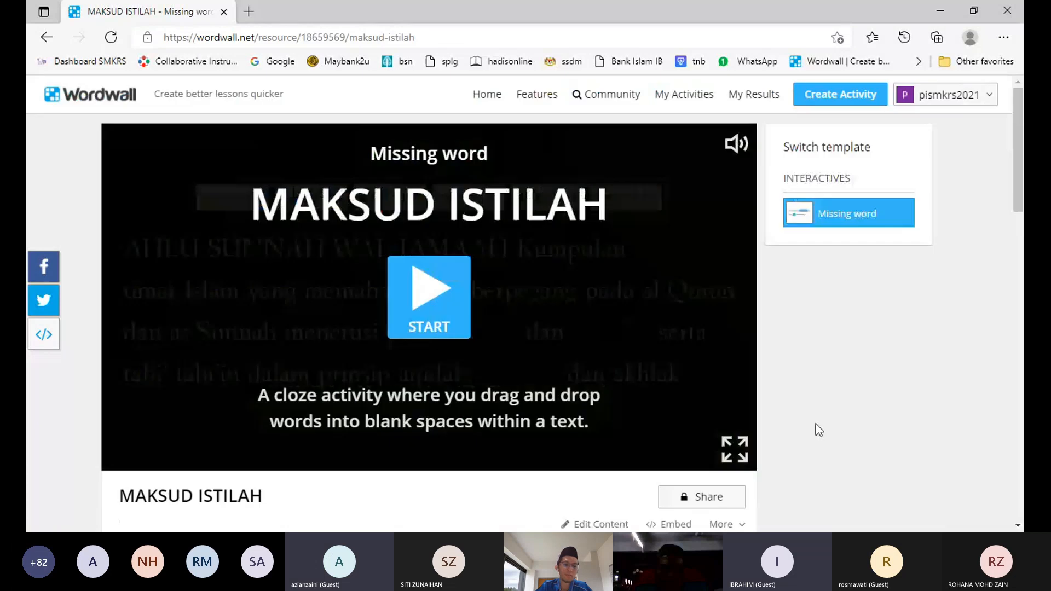
# Change the activity's theme to Spooky from the further set of themes and start the game to preview it.
pyautogui.scroll(-3, 370, 274)
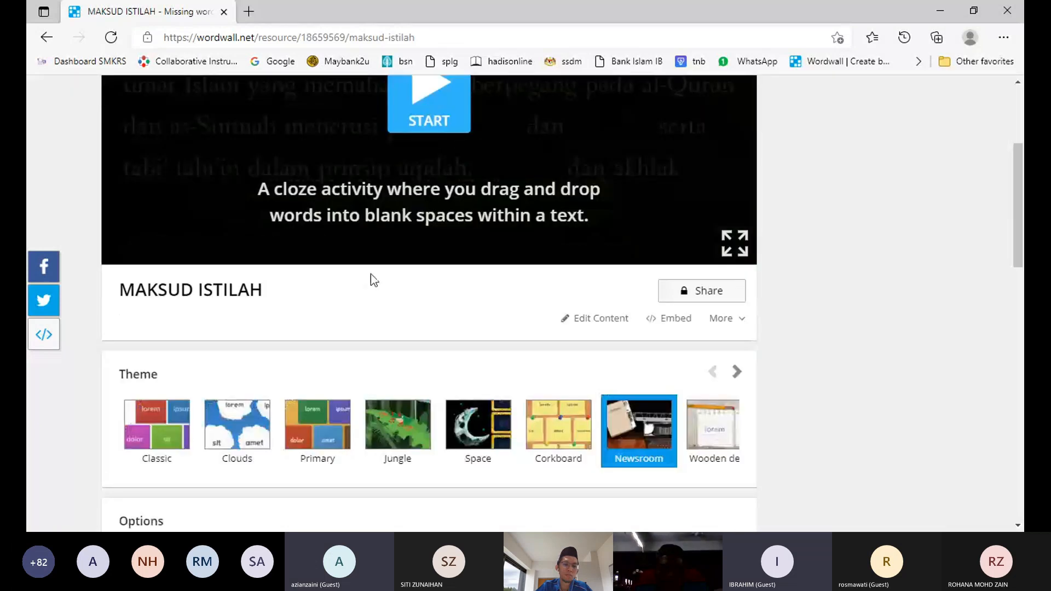
pyautogui.click(737, 372)
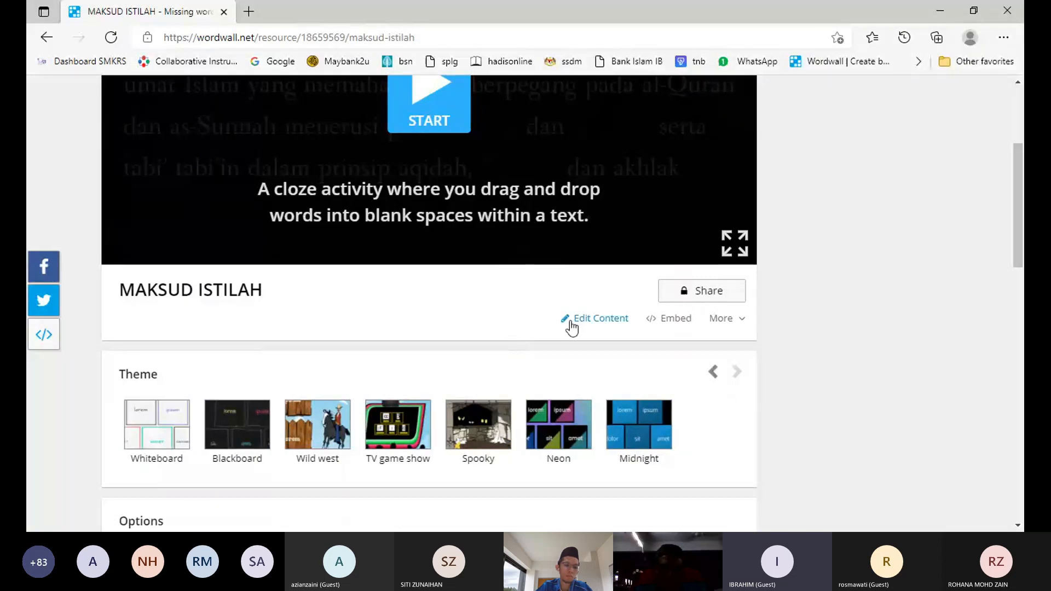
pyautogui.click(398, 425)
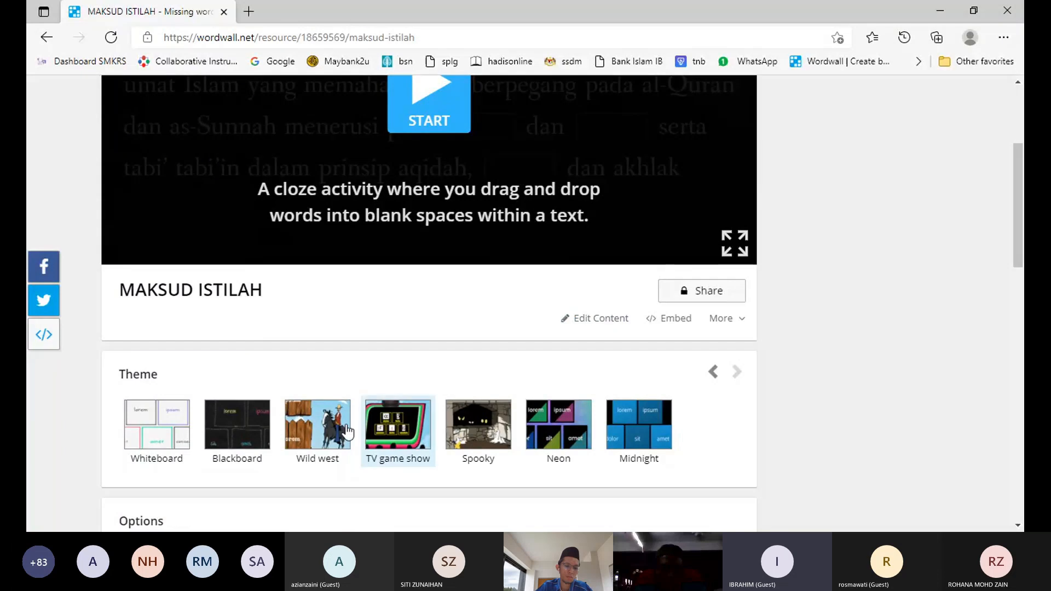
pyautogui.click(452, 428)
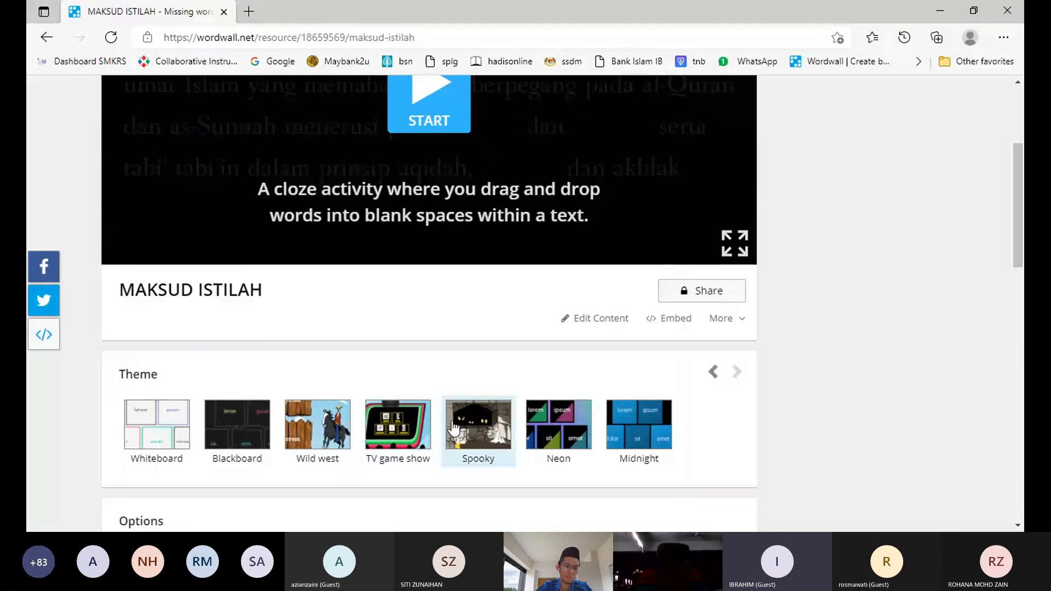
pyautogui.click(482, 426)
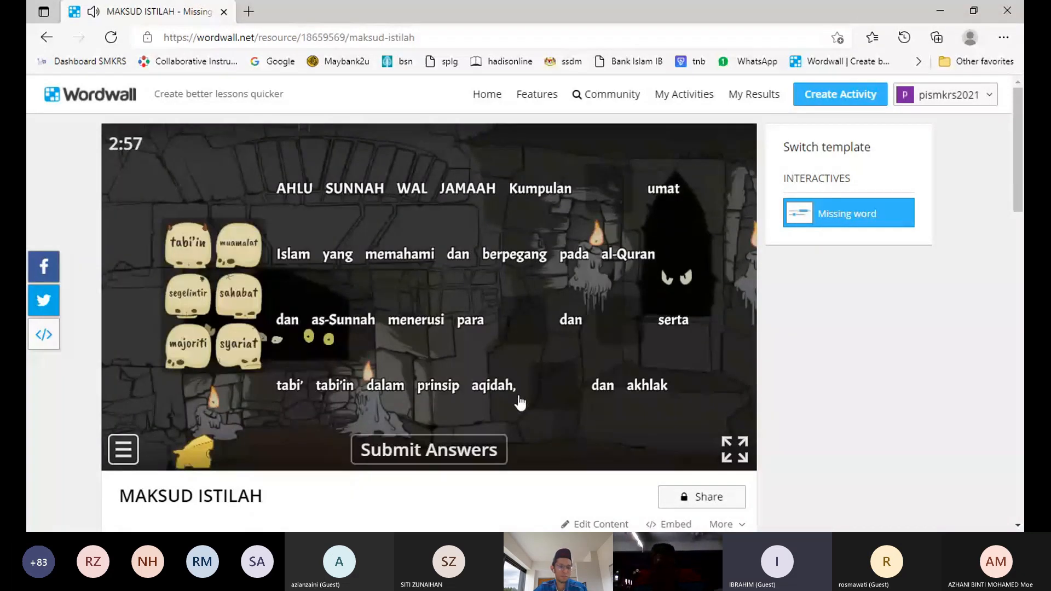
# Set the activity's theme to Whiteboard and review the activity's timer, alignment, random and end-of-game options.
pyautogui.scroll(-3, 520, 404)
pyautogui.click(157, 425)
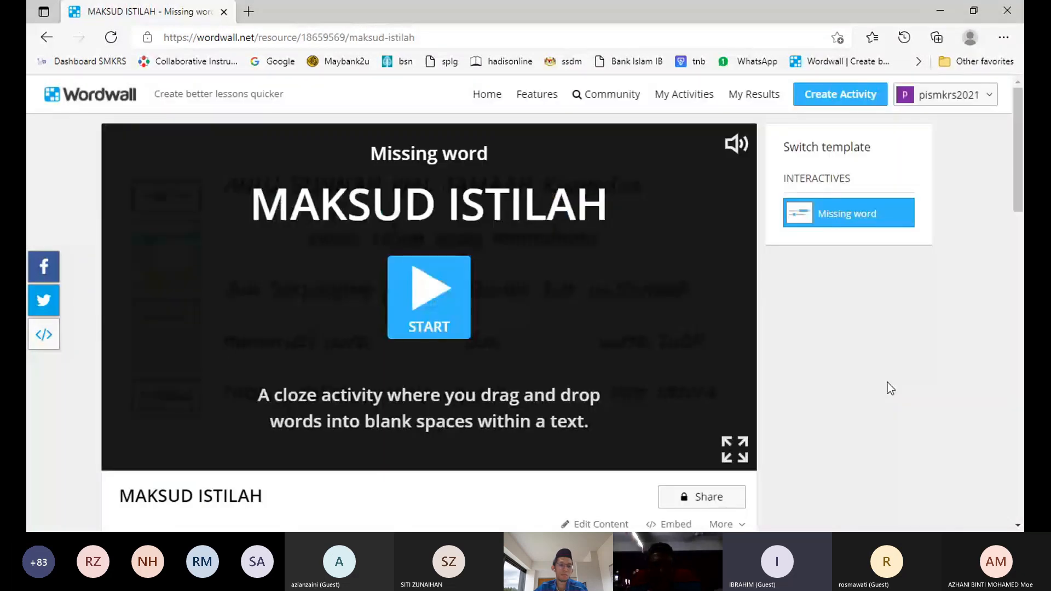
pyautogui.scroll(-3, 664, 378)
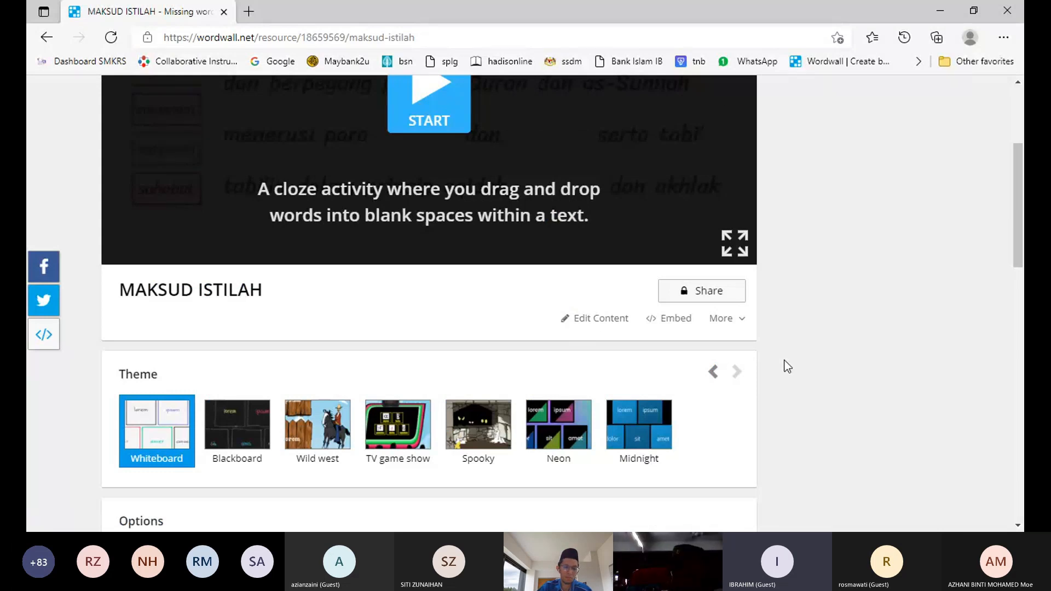
pyautogui.scroll(4, 772, 367)
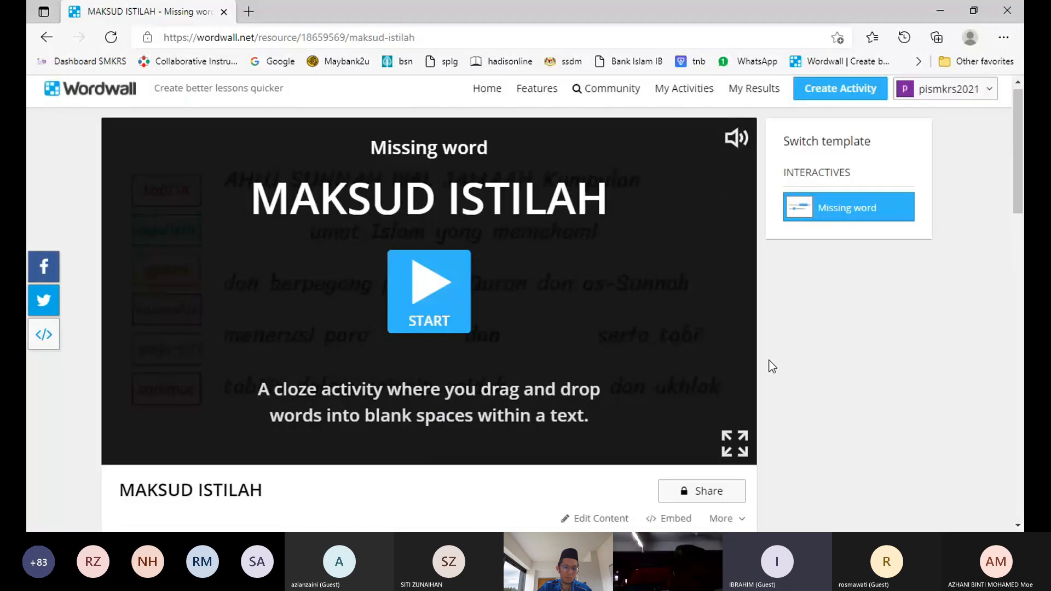
pyautogui.scroll(-3, 772, 366)
pyautogui.scroll(-4, 772, 367)
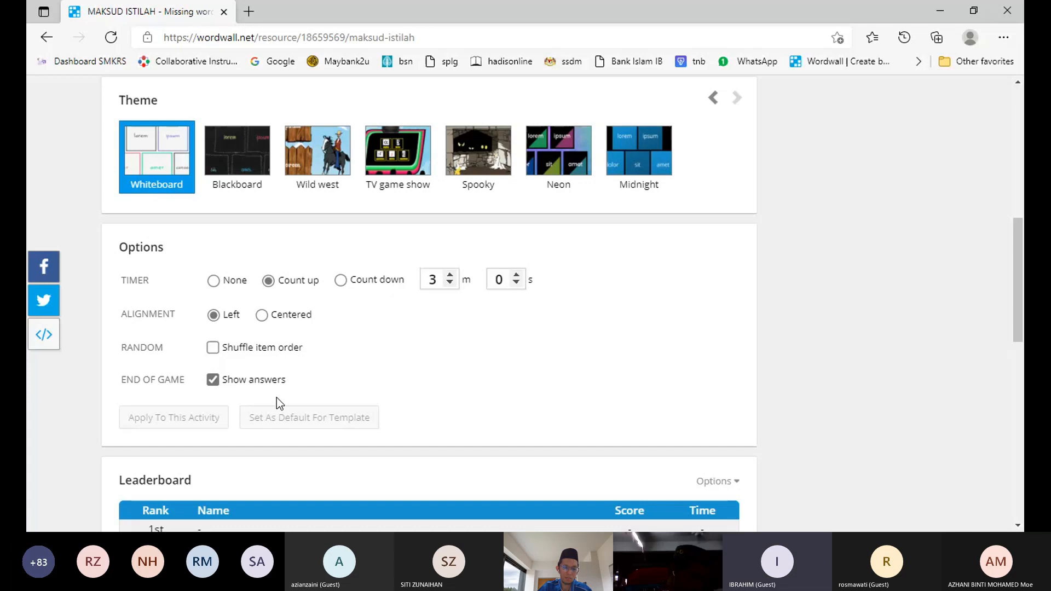
pyautogui.scroll(2, 670, 289)
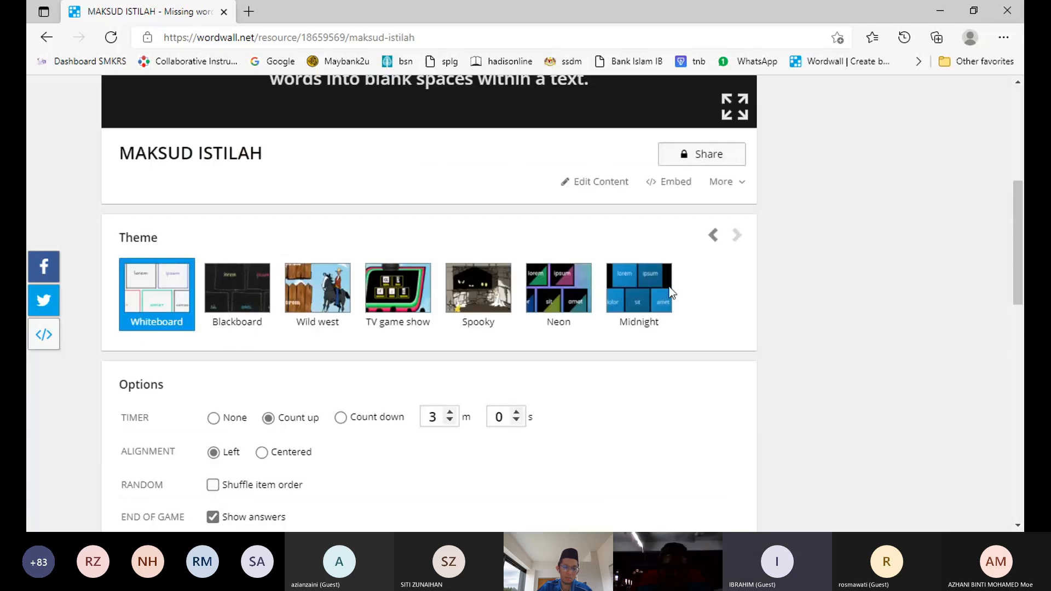
pyautogui.scroll(4, 704, 407)
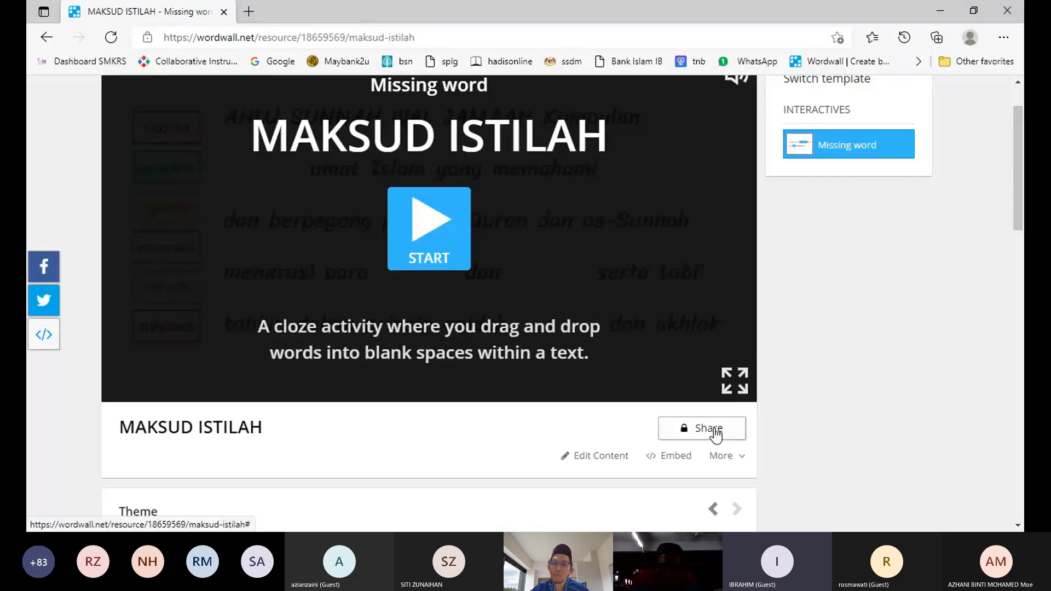
# Share the activity as a student assignment with the leaderboard enabled at the end of the game, and copy its student link.
pyautogui.click(714, 436)
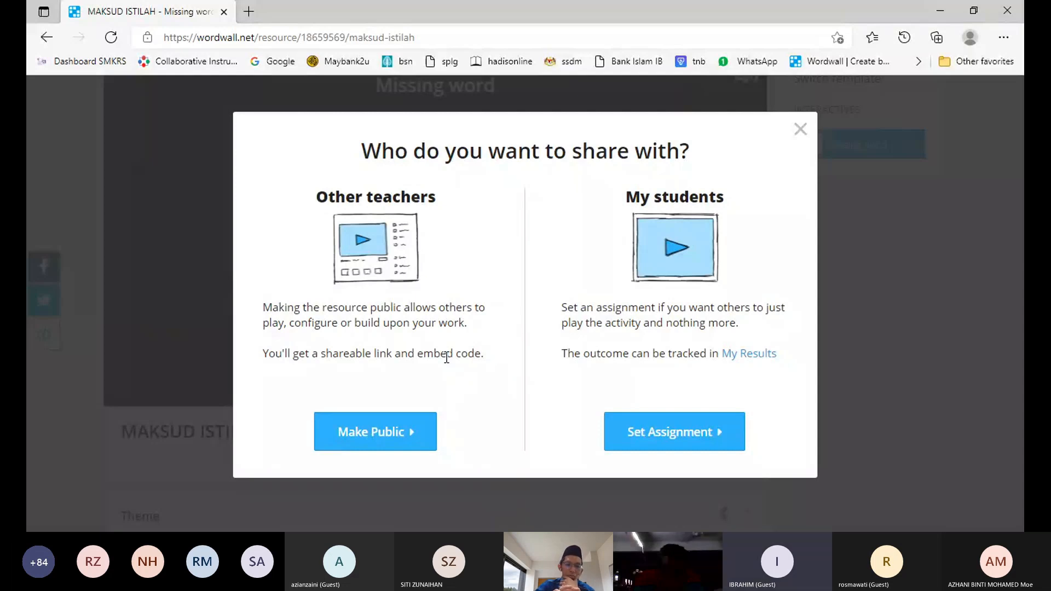
pyautogui.click(699, 444)
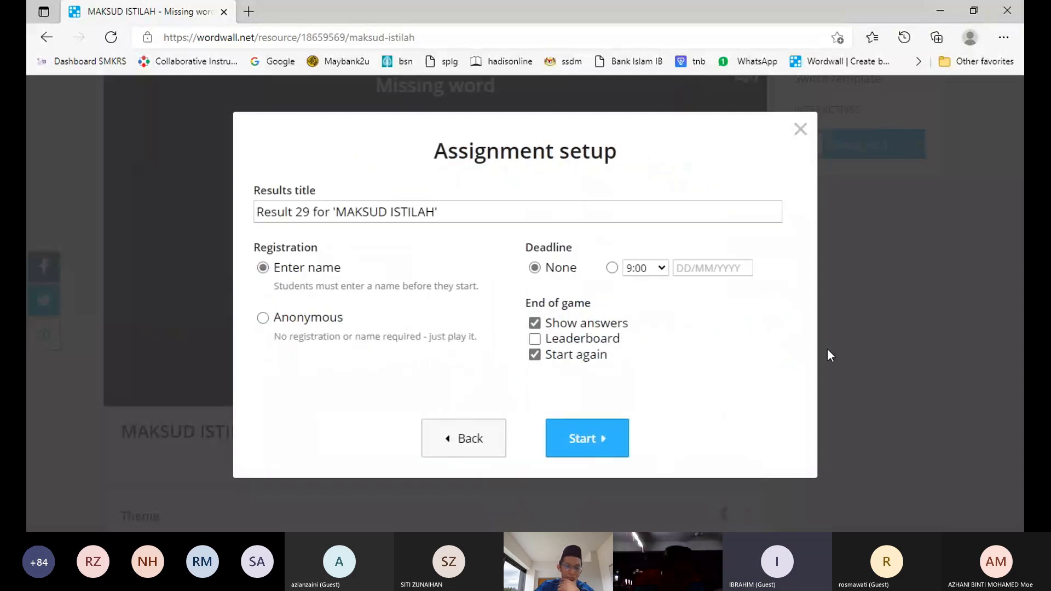
pyautogui.click(480, 453)
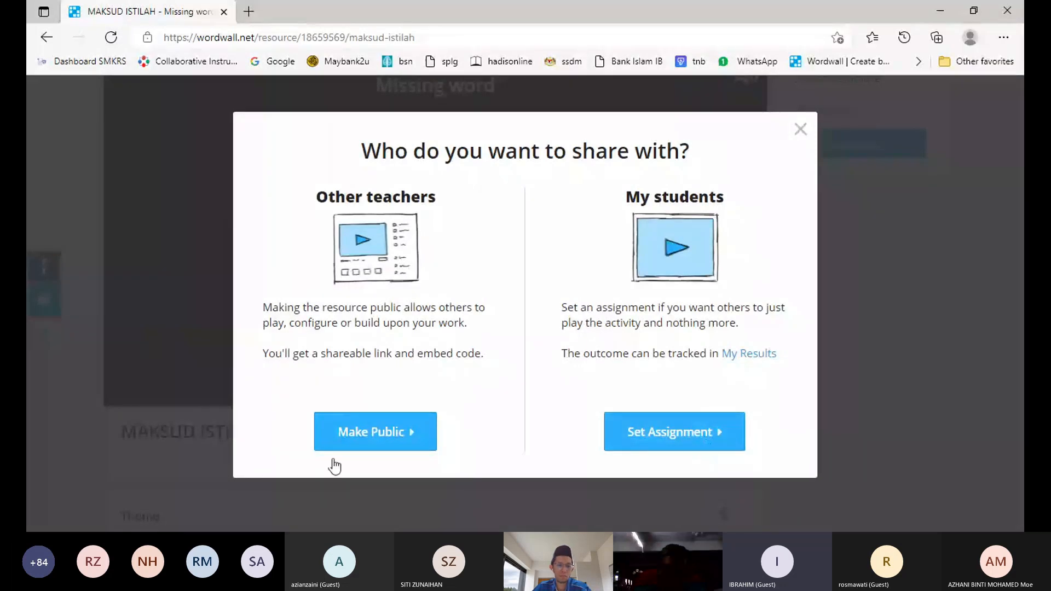
pyautogui.click(691, 437)
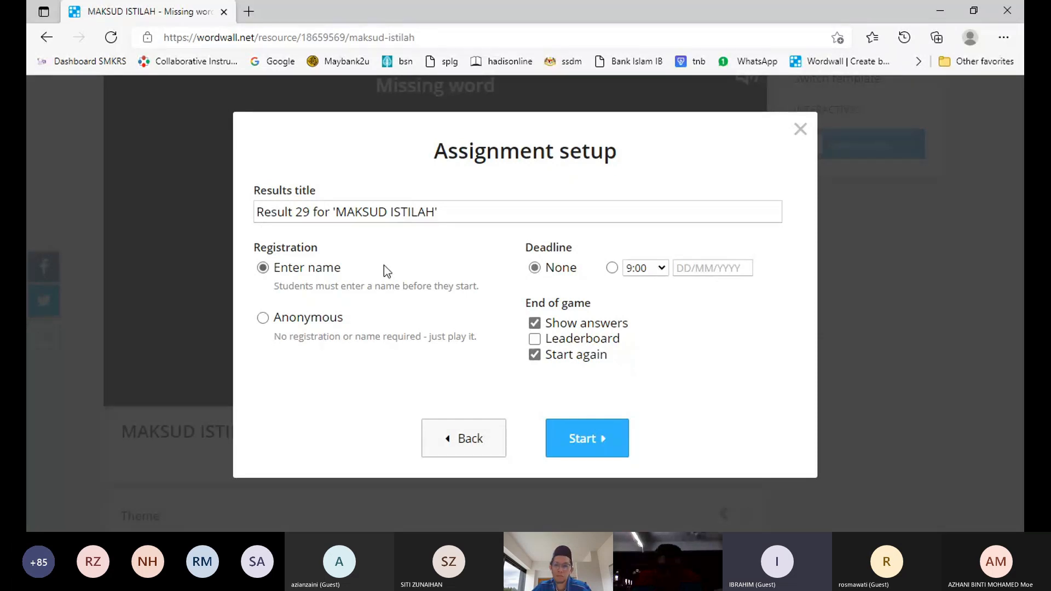
pyautogui.click(536, 340)
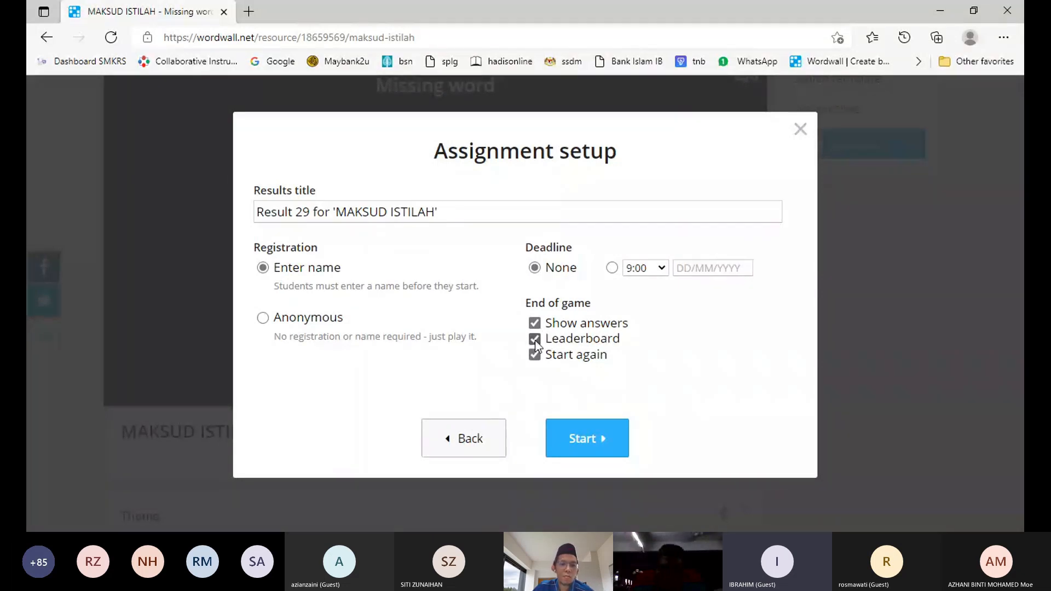
pyautogui.click(593, 445)
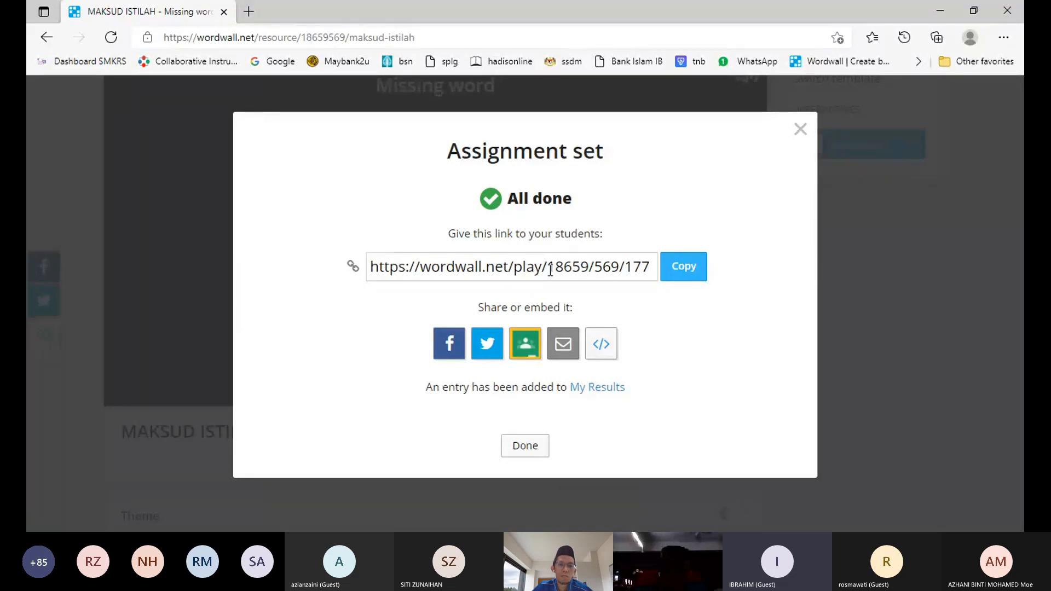
pyautogui.click(684, 267)
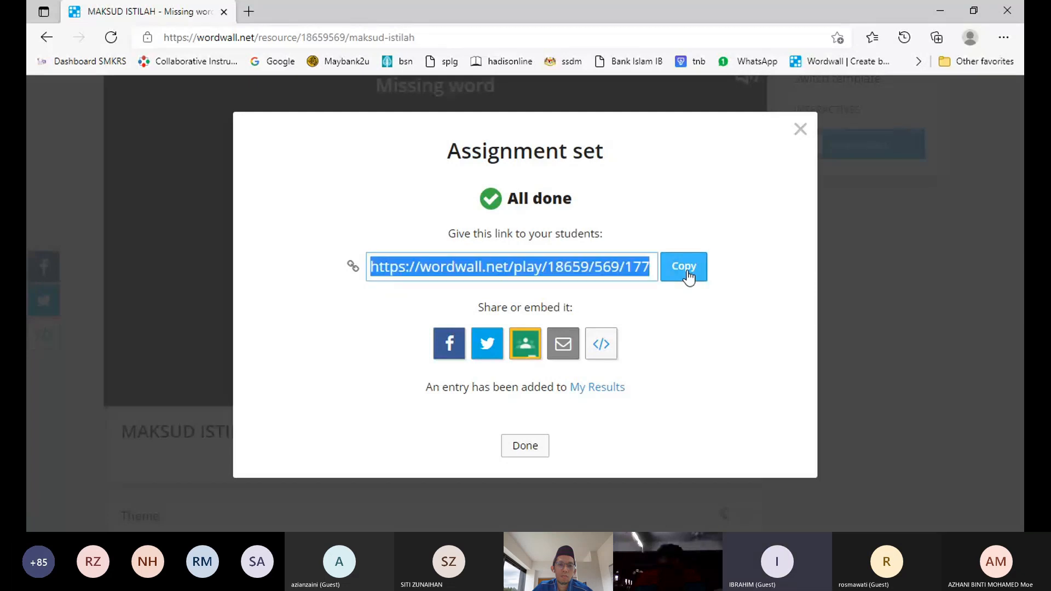
pyautogui.click(525, 448)
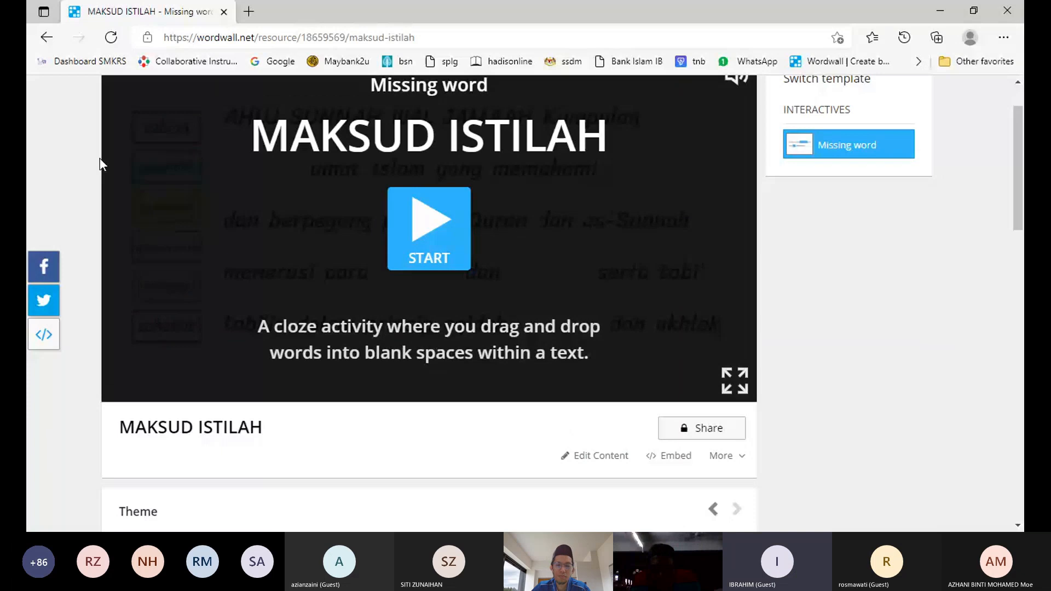
# Open the content of the MAKSUD ISTILAH activity for editing and bring its first page into view.
pyautogui.scroll(1, 433, 261)
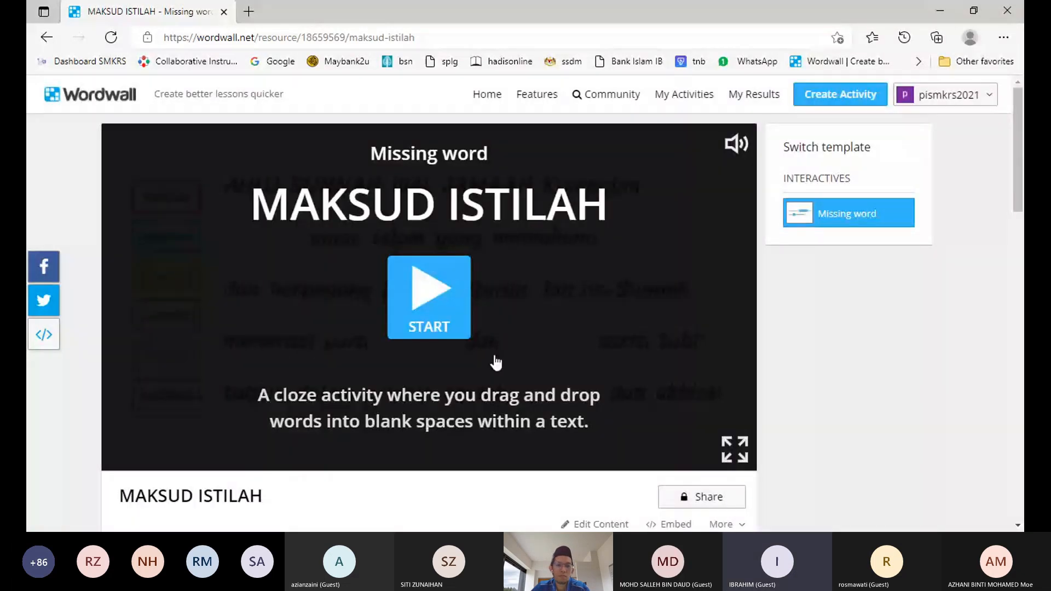
pyautogui.scroll(-1, 551, 370)
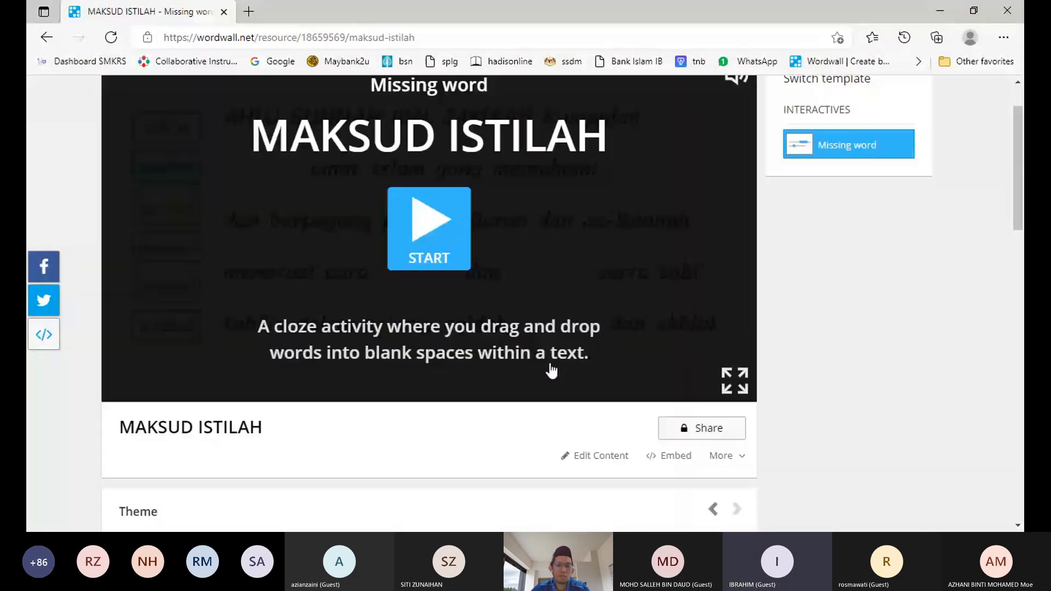
pyautogui.click(603, 461)
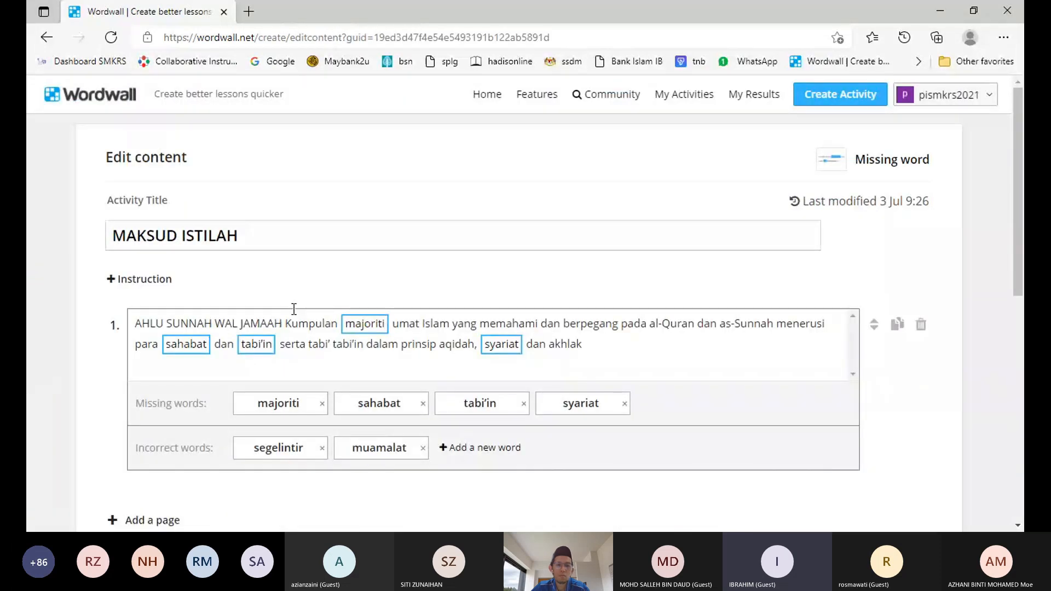
pyautogui.scroll(-2, 294, 309)
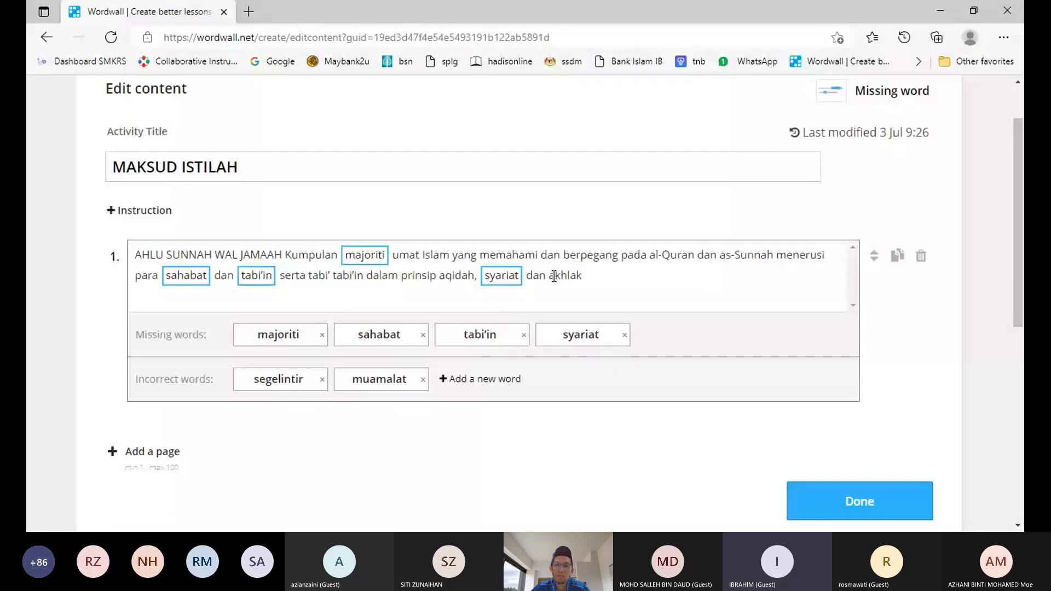
# Add a blank second page to the activity's content and delete it again.
pyautogui.click(152, 453)
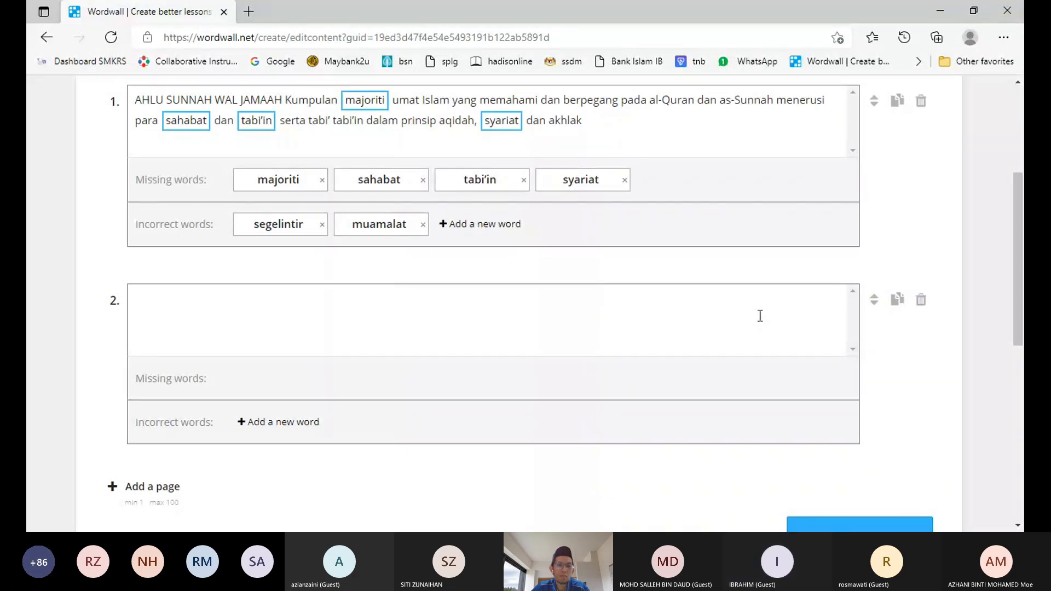
pyautogui.click(921, 299)
pyautogui.scroll(1, 185, 215)
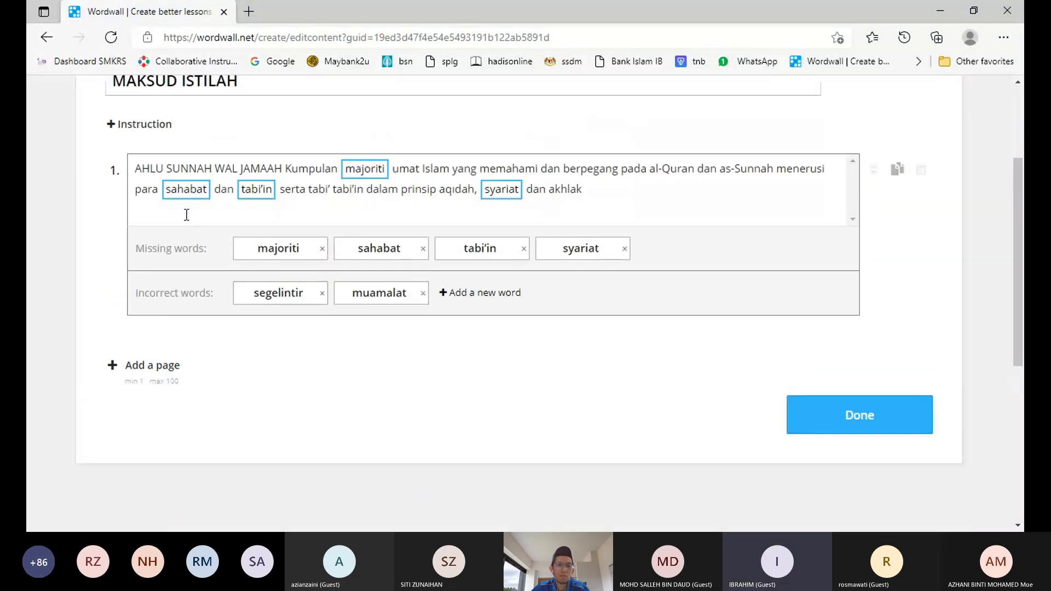
# Add another blank second page to the MAKSUD ISTILAH content and place the text cursor in its sentence field.
pyautogui.scroll(1, 267, 179)
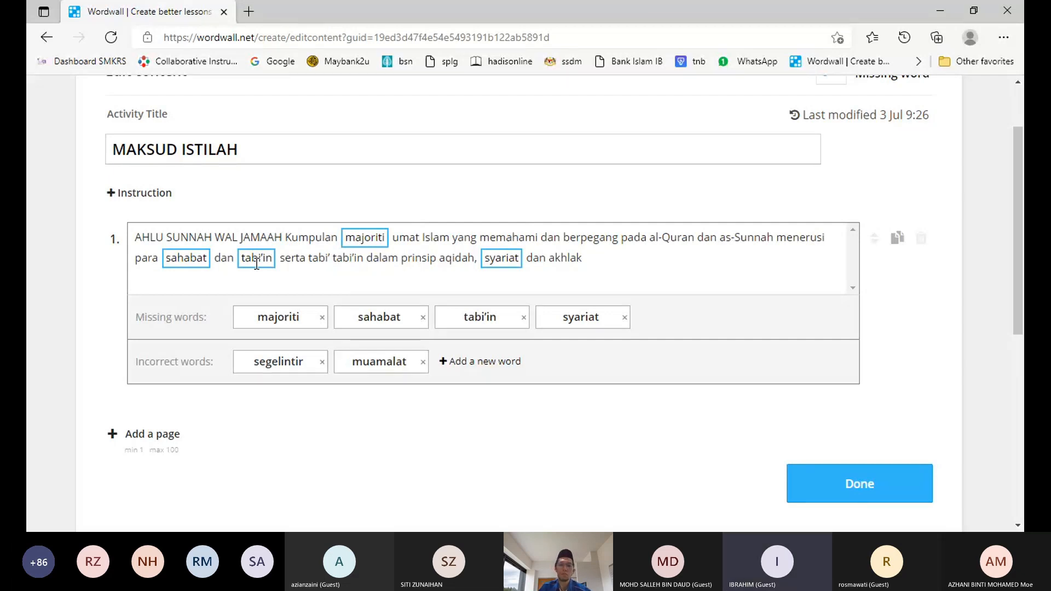
pyautogui.click(164, 434)
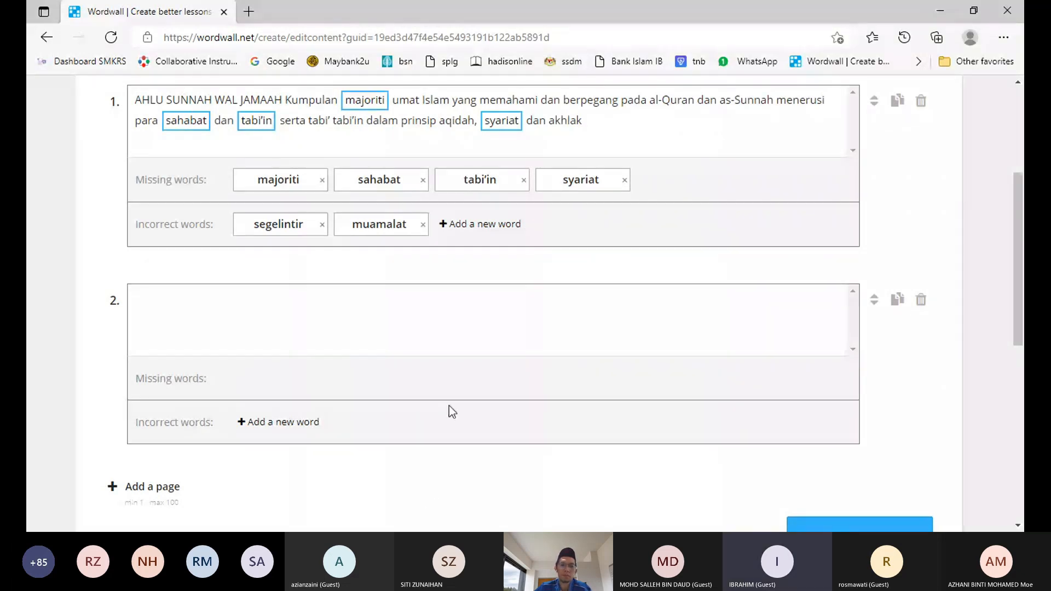
pyautogui.scroll(2, 451, 409)
pyautogui.scroll(1, 487, 334)
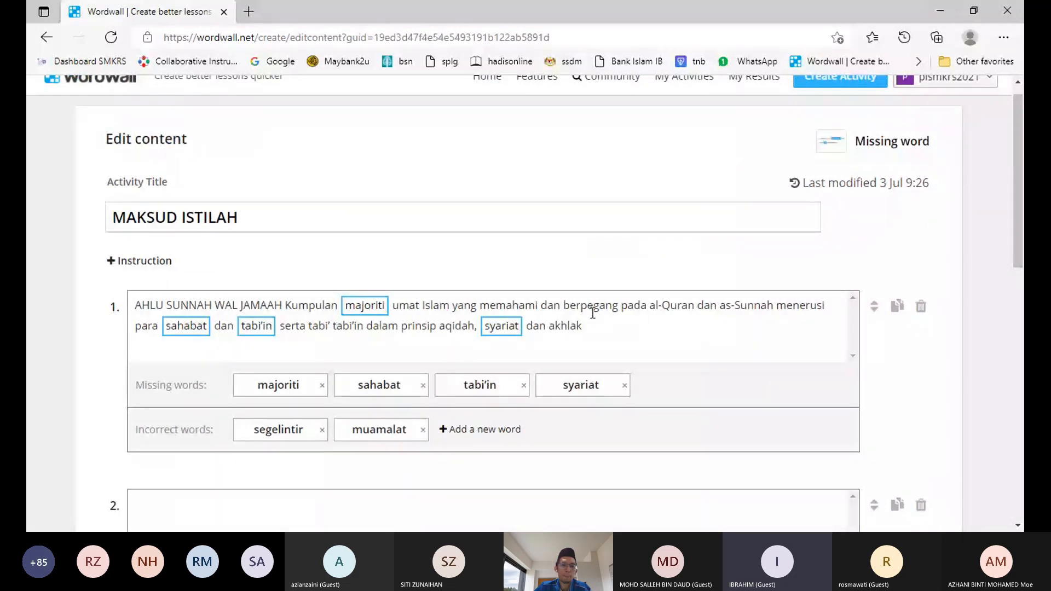
pyautogui.scroll(-1, 304, 315)
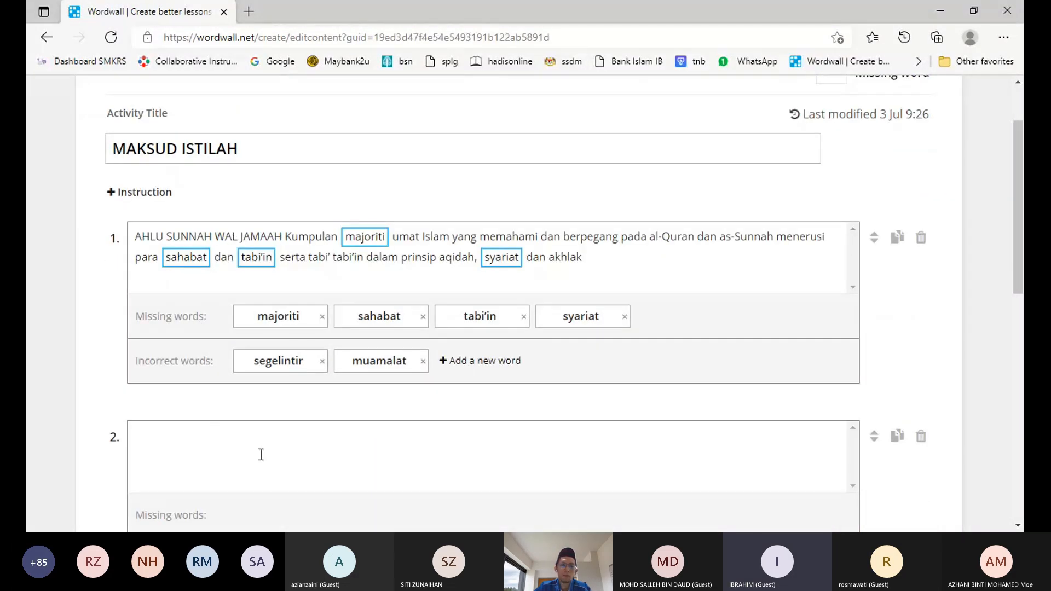
pyautogui.scroll(-1, 260, 454)
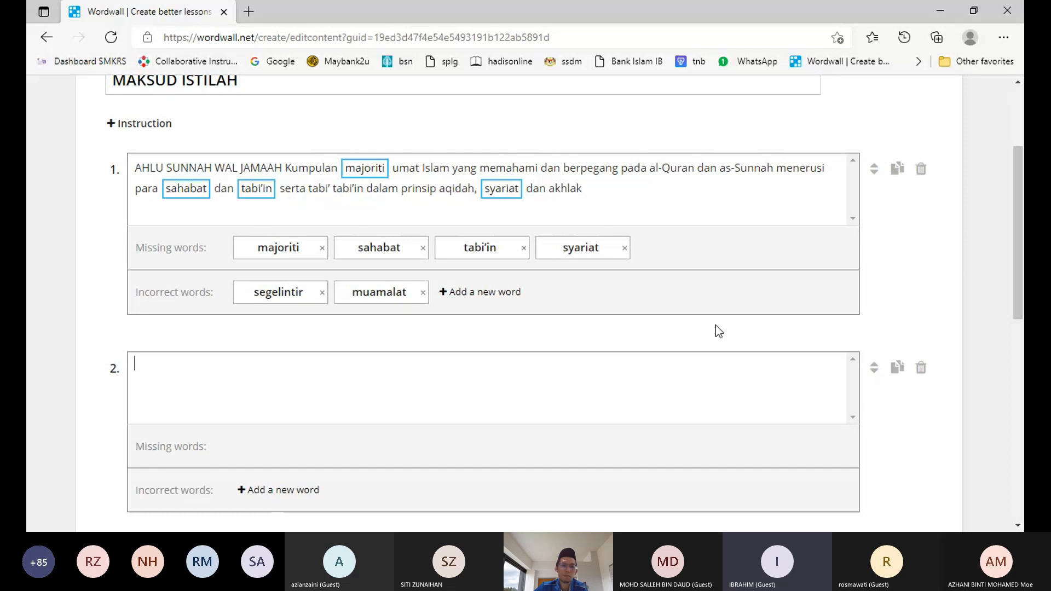
# Create a new activity from the Missing word template and title it "penuhkan ruangan kosong".
pyautogui.scroll(3, 715, 325)
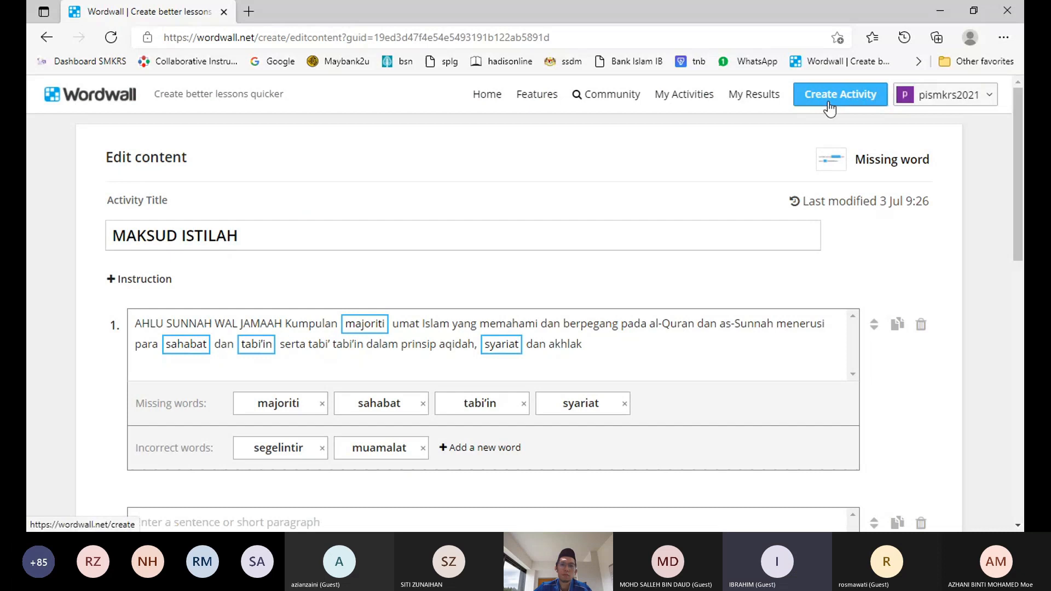
pyautogui.click(829, 106)
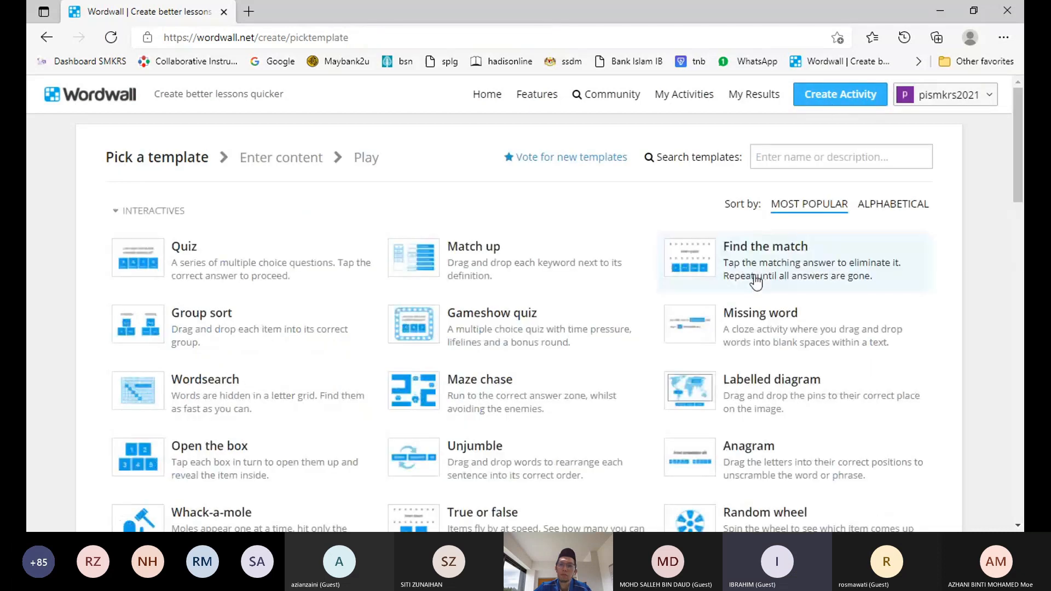
pyautogui.click(720, 329)
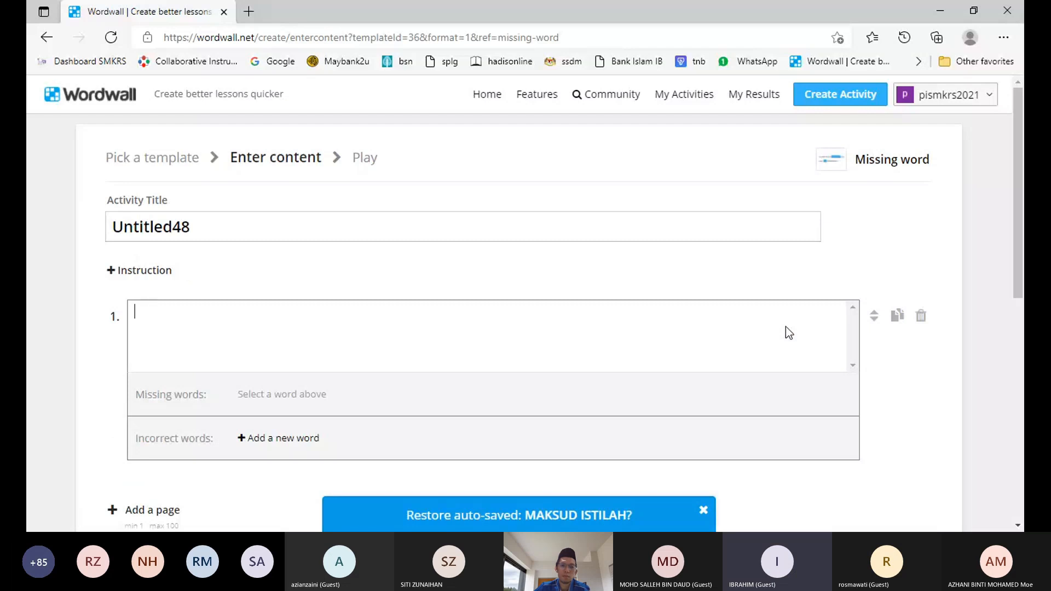
pyautogui.click(240, 227)
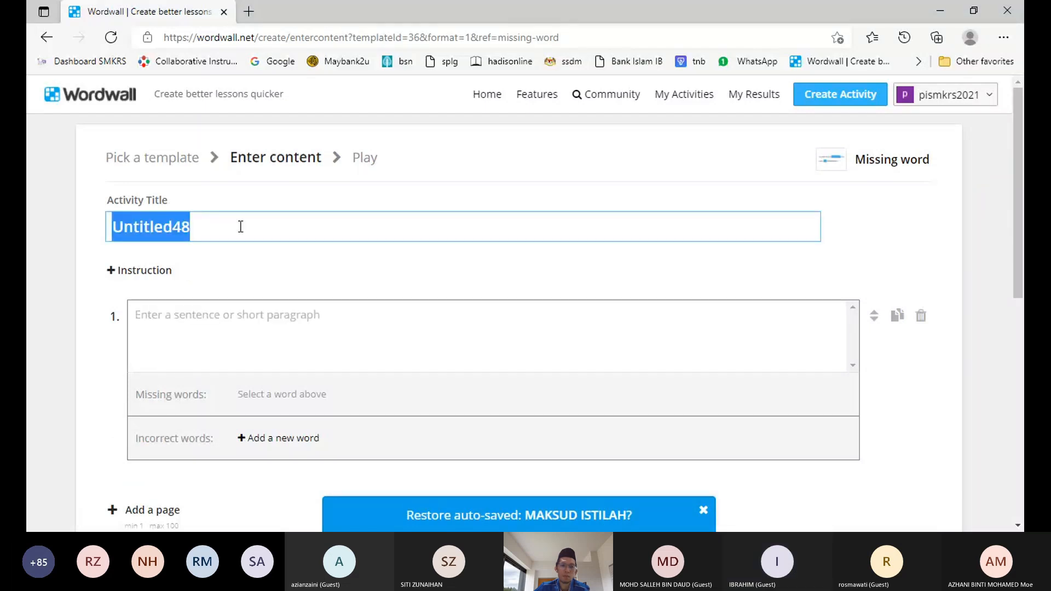
pyautogui.write('p')
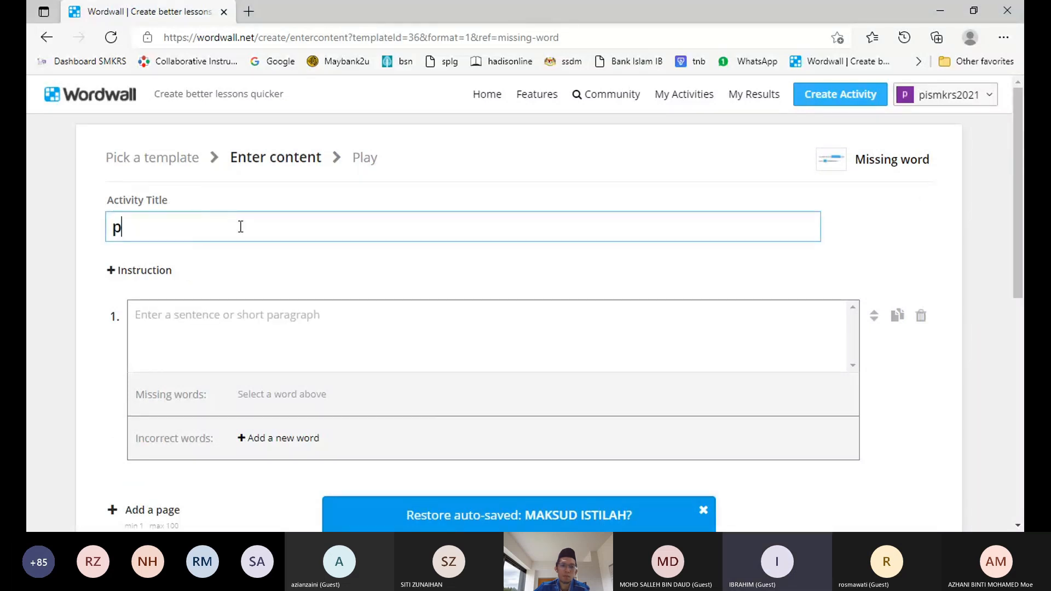
pyautogui.write('enuhkan ')
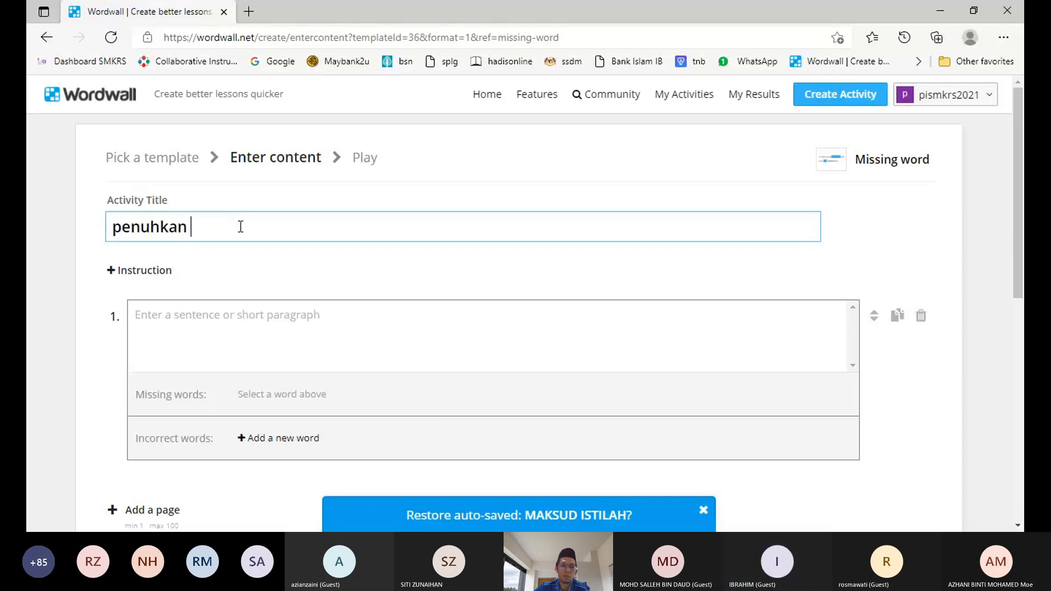
pyautogui.write('ruangan kosong')
# Paste the copied Arabic verse beginning ٱلۡحَمۡدُ لِلَّهِ into the first page's sentence field.
pyautogui.click(246, 307)
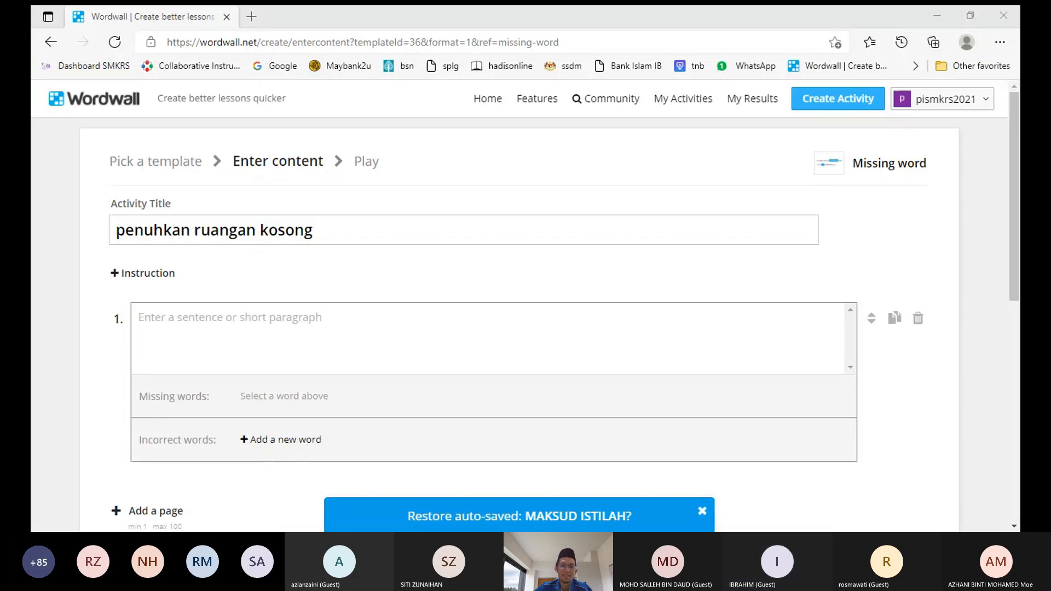
pyautogui.click(351, 338)
pyautogui.hotkey('ctrl', 'v')
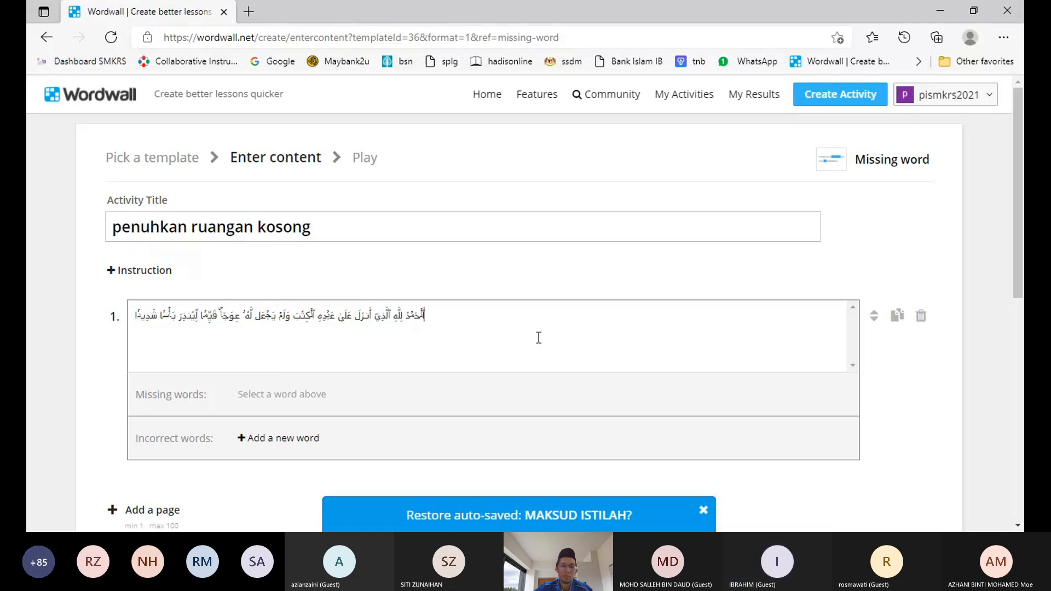
# Mark ٱلَّذِيٓ, ٱلۡكِتَٰبَ, عِوَجَاۜ and شَدِيدٗا in the Arabic verse as missing words.
pyautogui.click(1003, 40)
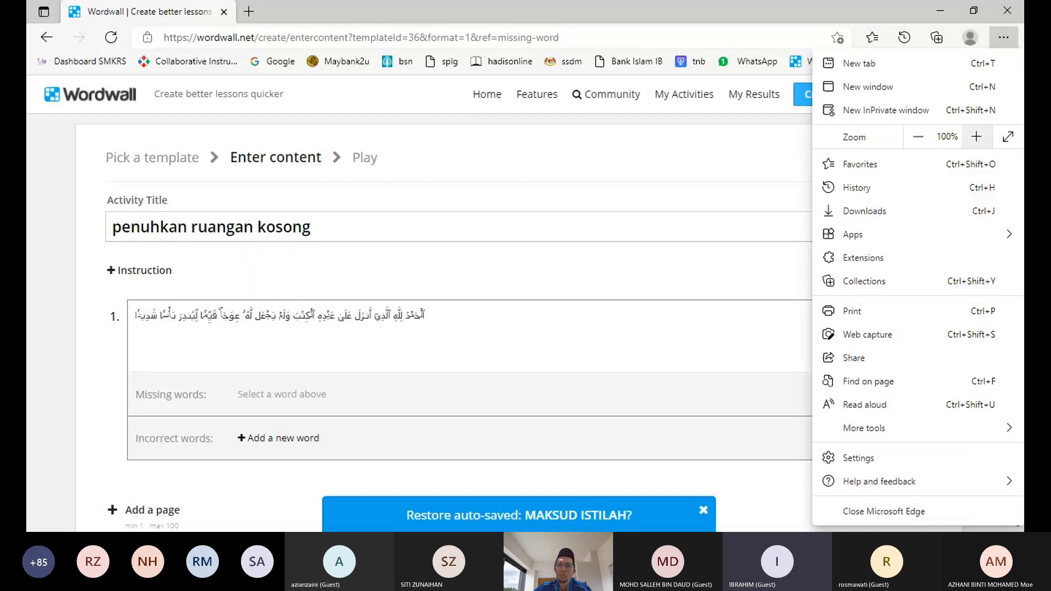
pyautogui.click(976, 136)
pyautogui.click(976, 136)
pyautogui.click(976, 136)
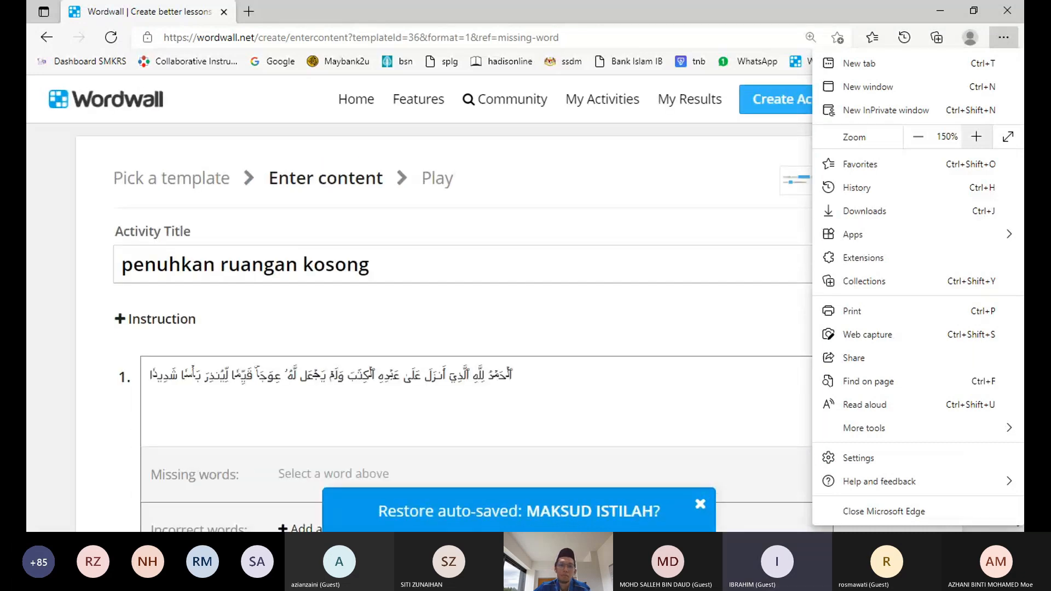
pyautogui.click(976, 136)
pyautogui.click(976, 136)
pyautogui.press('Escape')
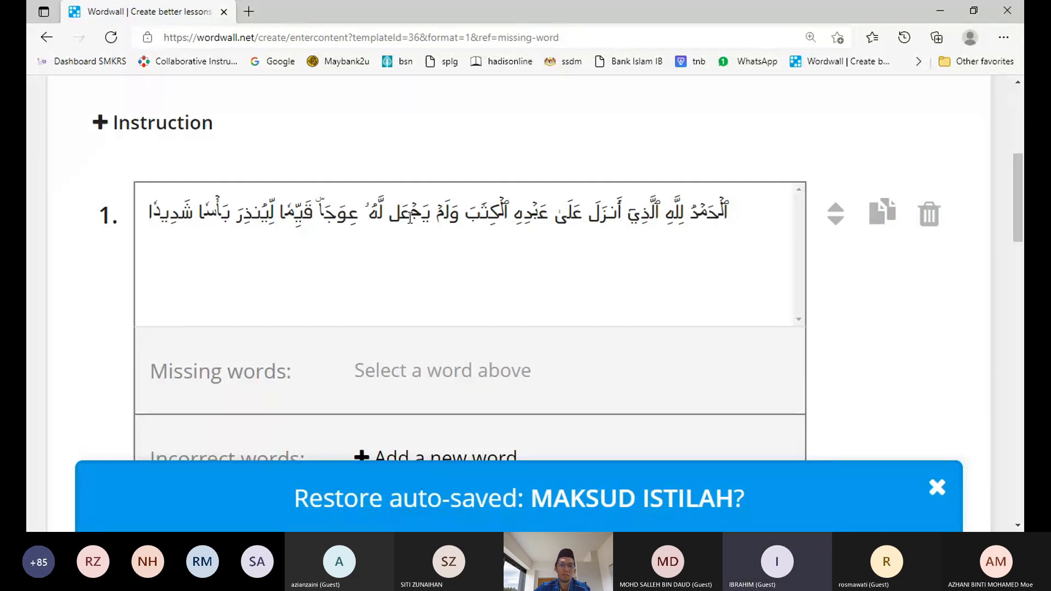
pyautogui.click(646, 213)
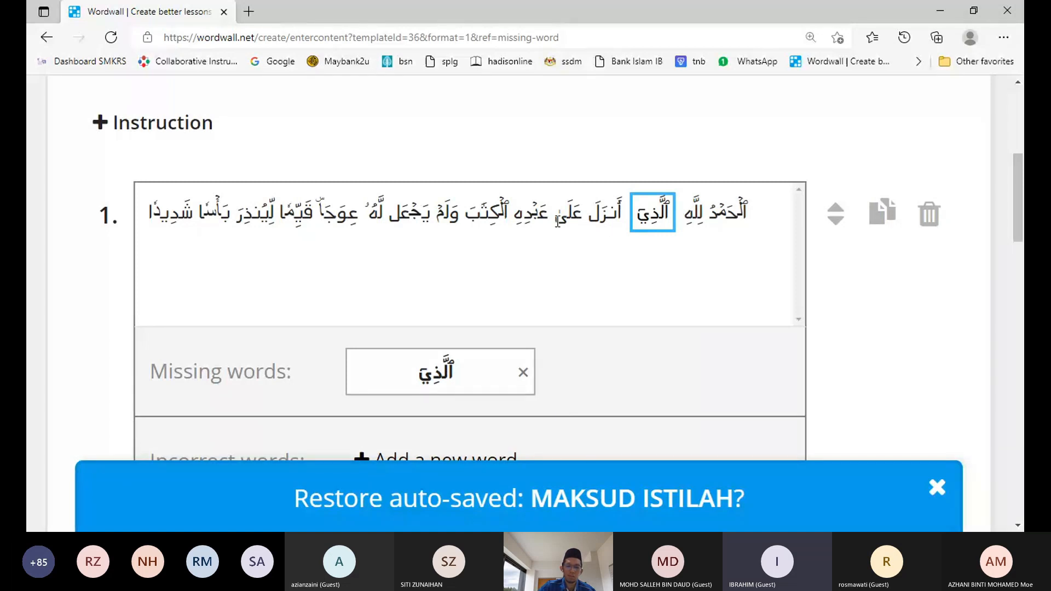
pyautogui.doubleClick(491, 212)
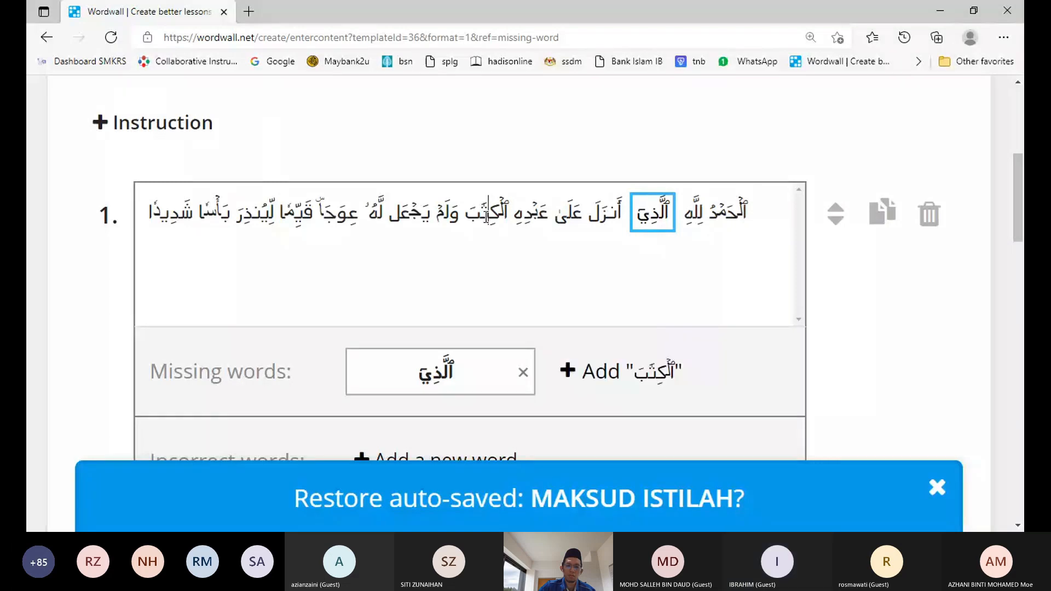
pyautogui.doubleClick(328, 215)
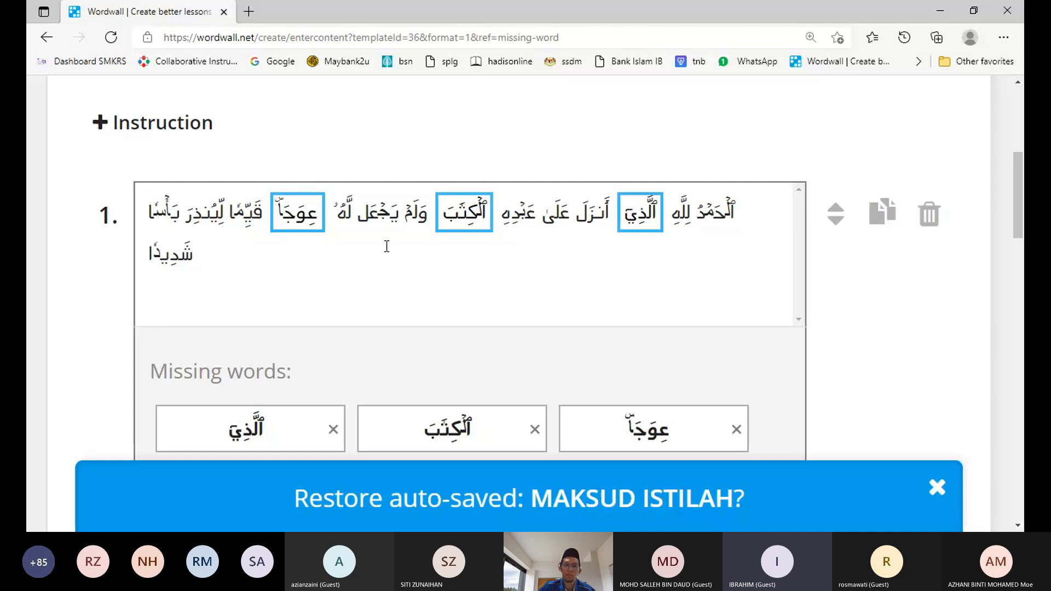
pyautogui.doubleClick(171, 253)
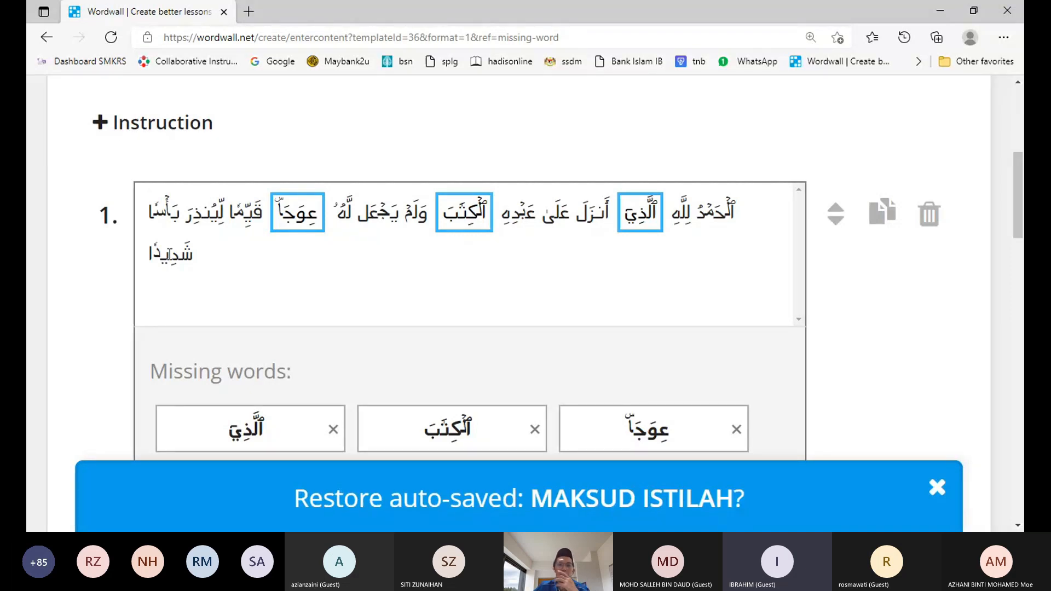
pyautogui.scroll(-3, 319, 454)
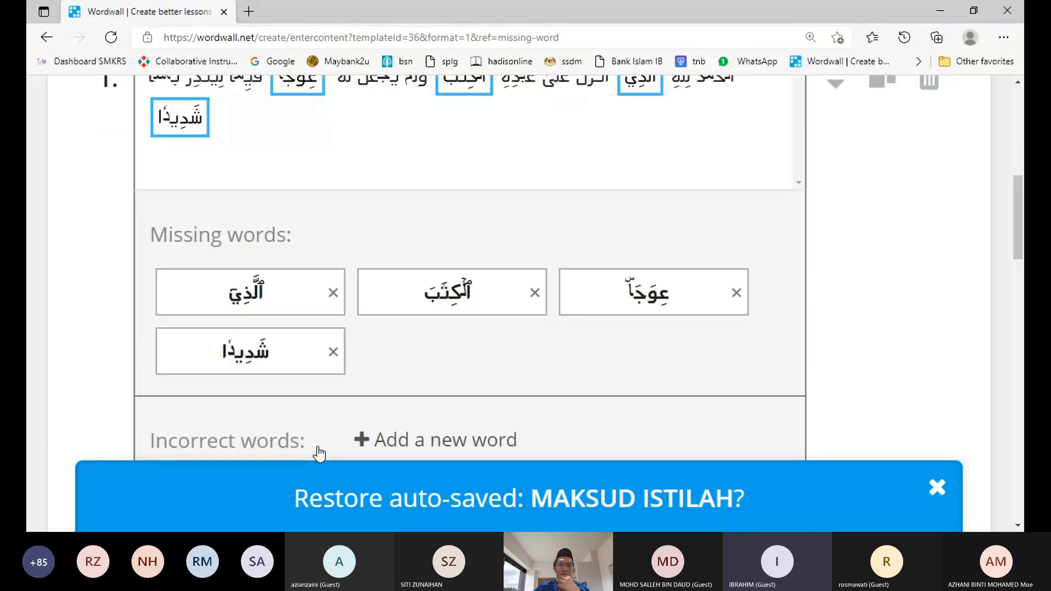
pyautogui.scroll(1, 319, 453)
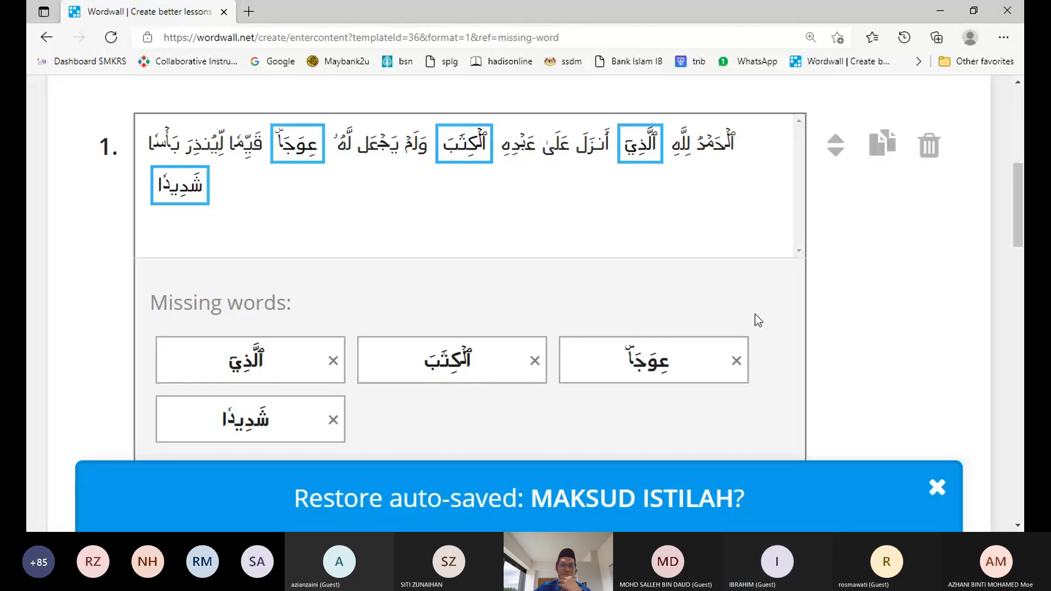
# Finish entering the content and save the "penuhkan ruangan kosong" activity without incorrect words.
pyautogui.hotkey('ctrl', '-')
pyautogui.hotkey('ctrl', '-')
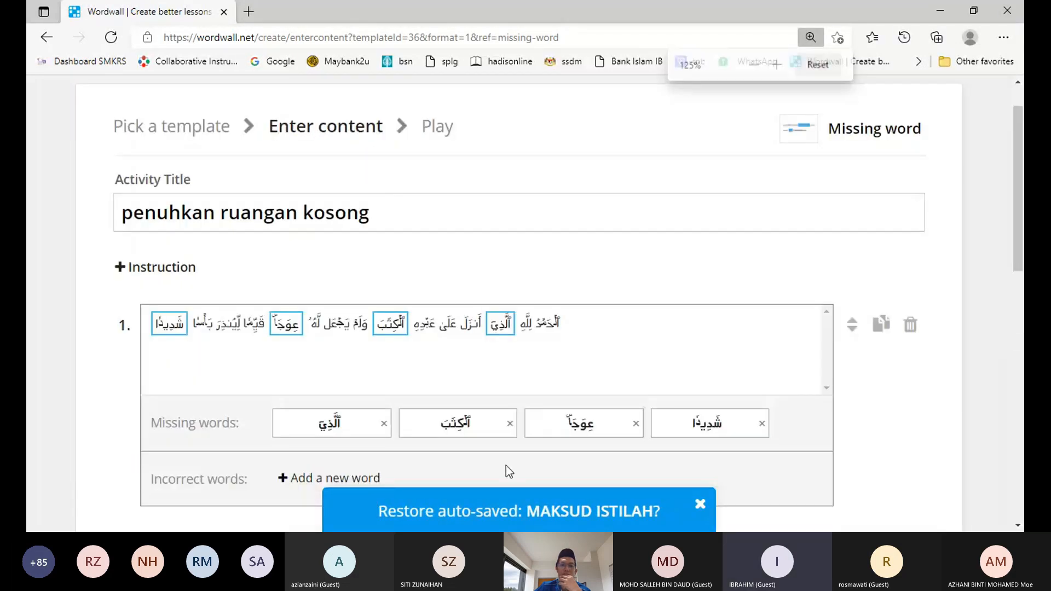
pyautogui.click(1004, 38)
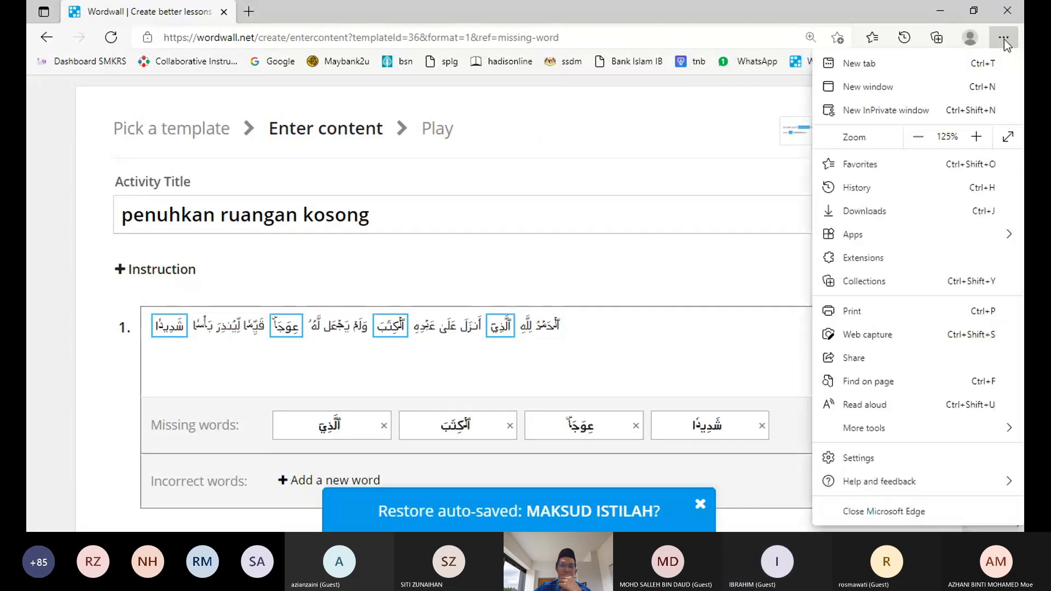
pyautogui.hotkey('ctrl', '-')
pyautogui.hotkey('ctrl', '-')
pyautogui.click(695, 248)
pyautogui.scroll(-1, 753, 422)
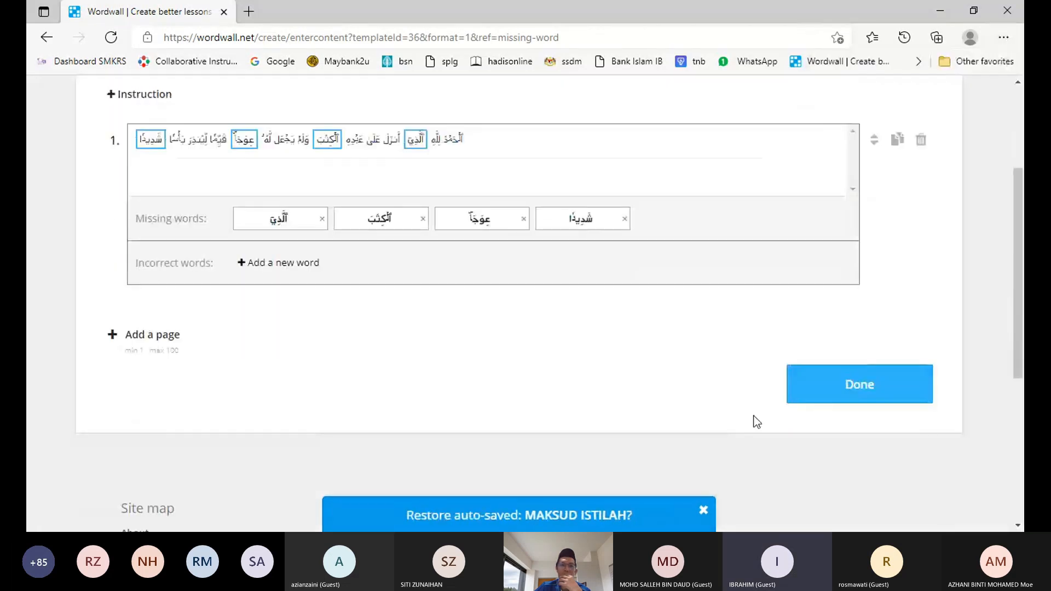
pyautogui.click(805, 383)
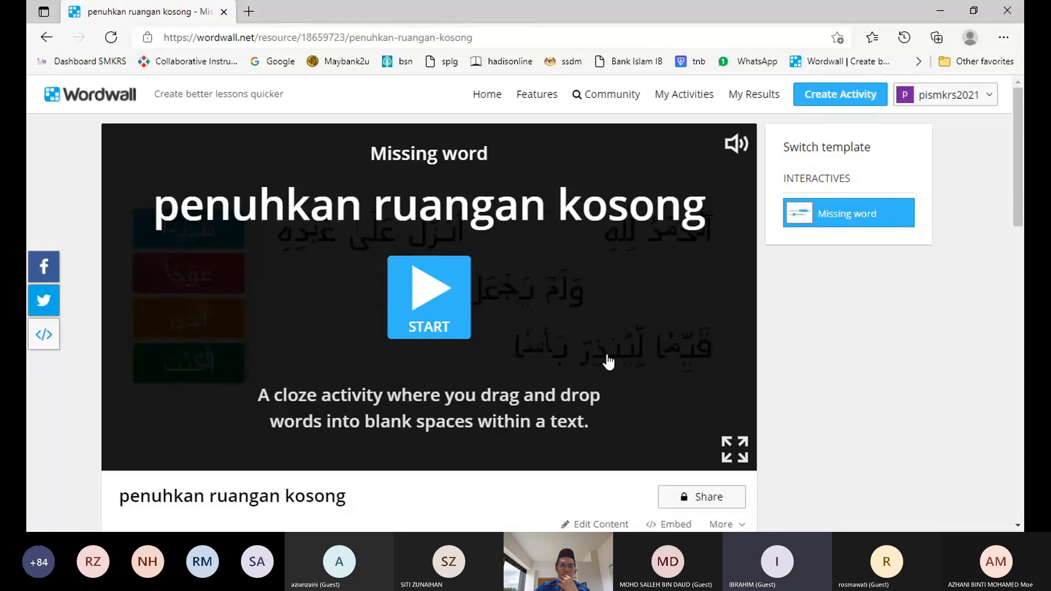
# Look over the activity page and start the activity in the Classic theme to preview the verse with its blanks.
pyautogui.scroll(-3, 678, 392)
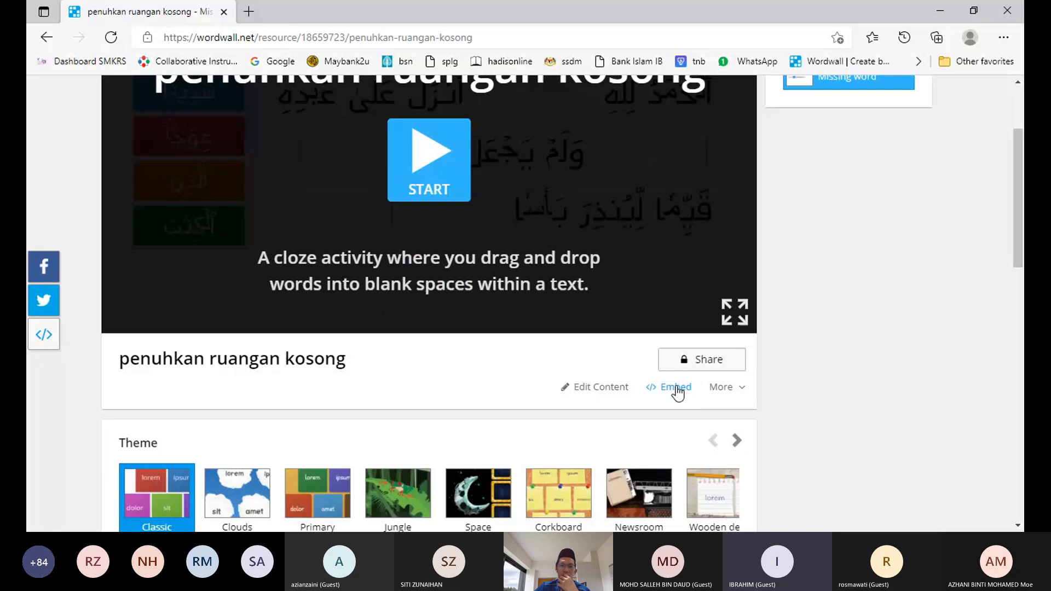
pyautogui.scroll(-3, 678, 392)
pyautogui.scroll(4, 538, 318)
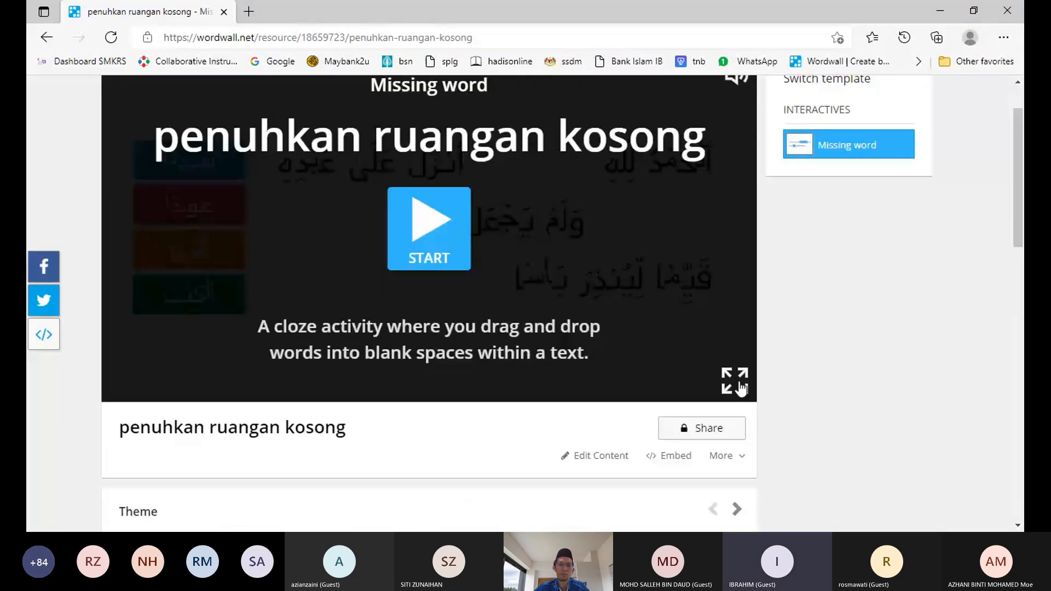
pyautogui.click(429, 228)
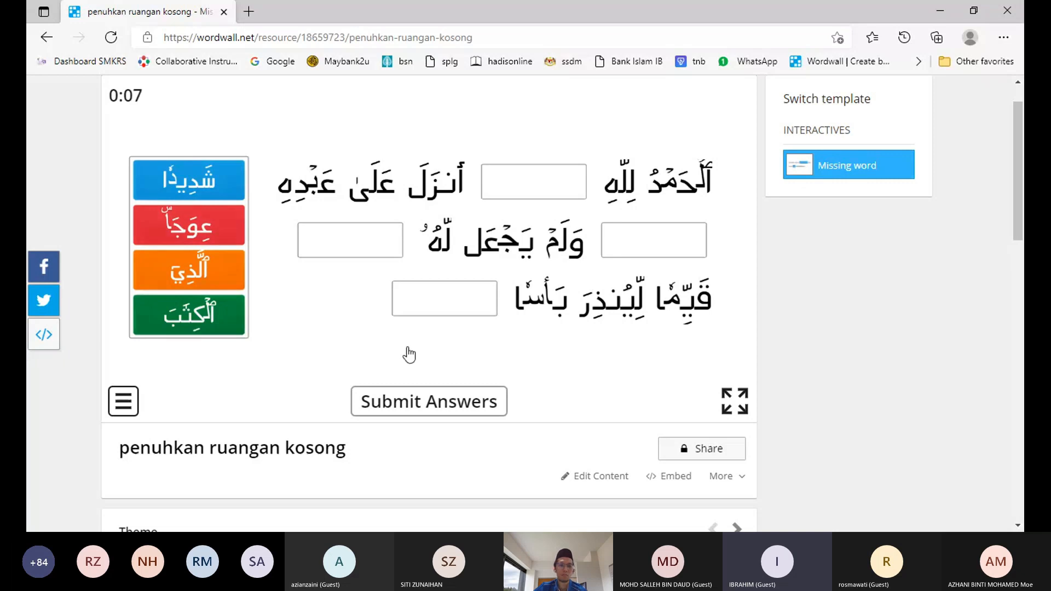
# Preview the activity in the Clouds theme, switch it to the Whiteboard theme and start it.
pyautogui.scroll(-2, 427, 366)
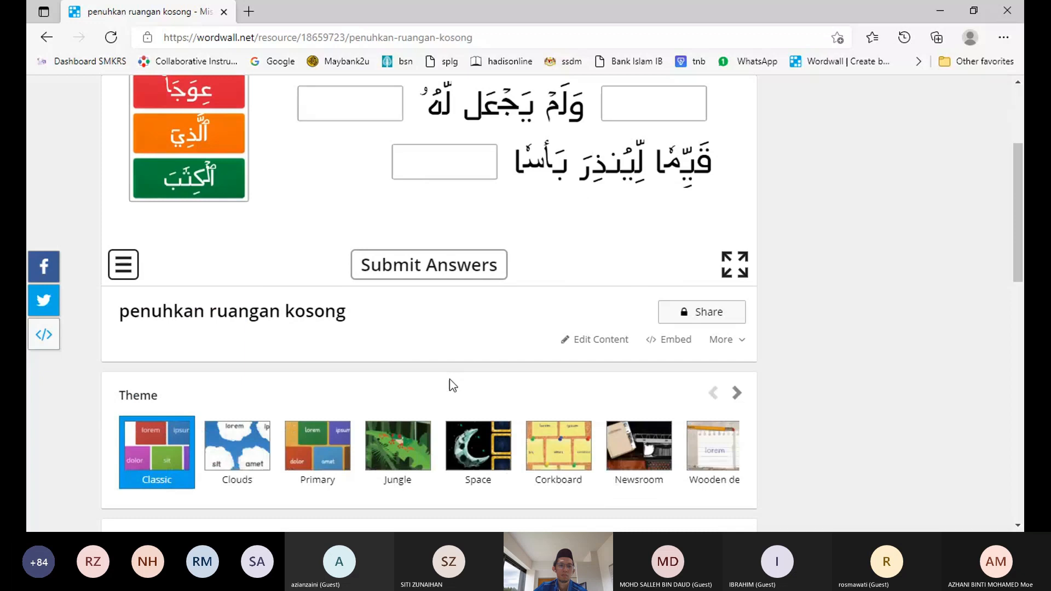
pyautogui.click(241, 452)
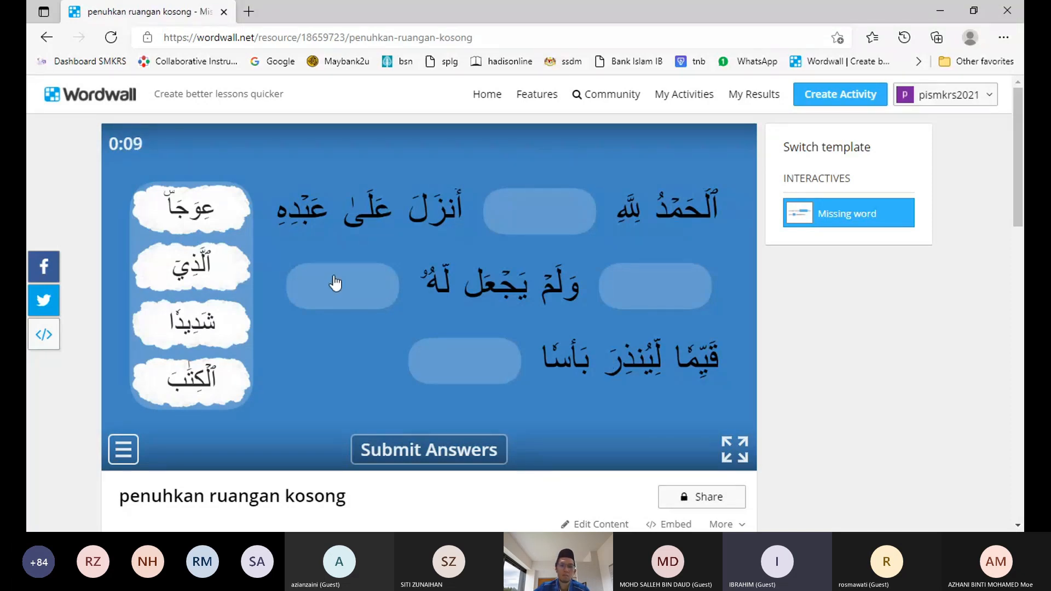
pyautogui.scroll(-3, 710, 501)
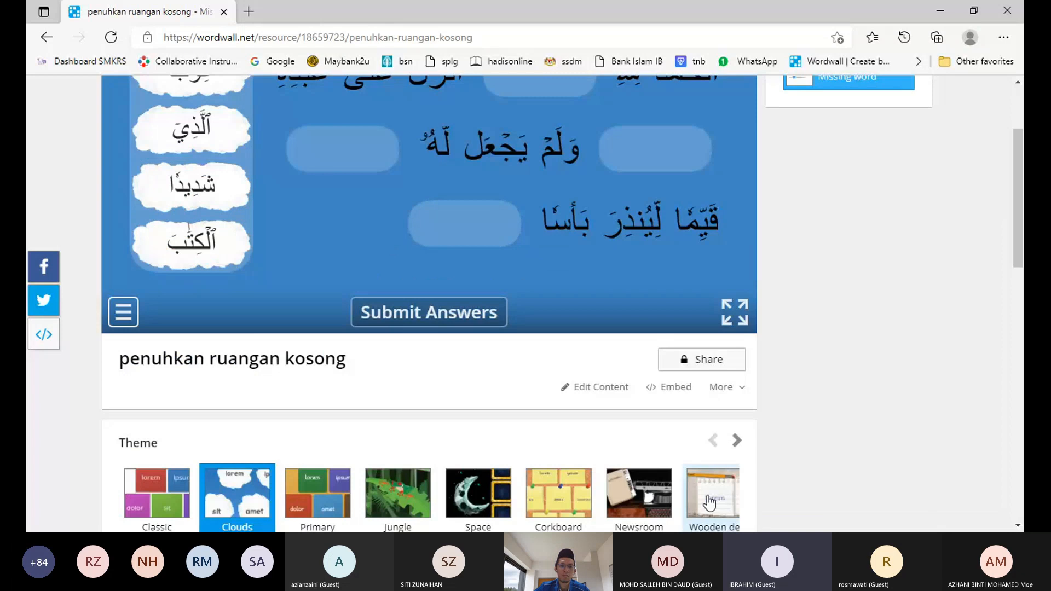
pyautogui.click(740, 444)
pyautogui.click(741, 446)
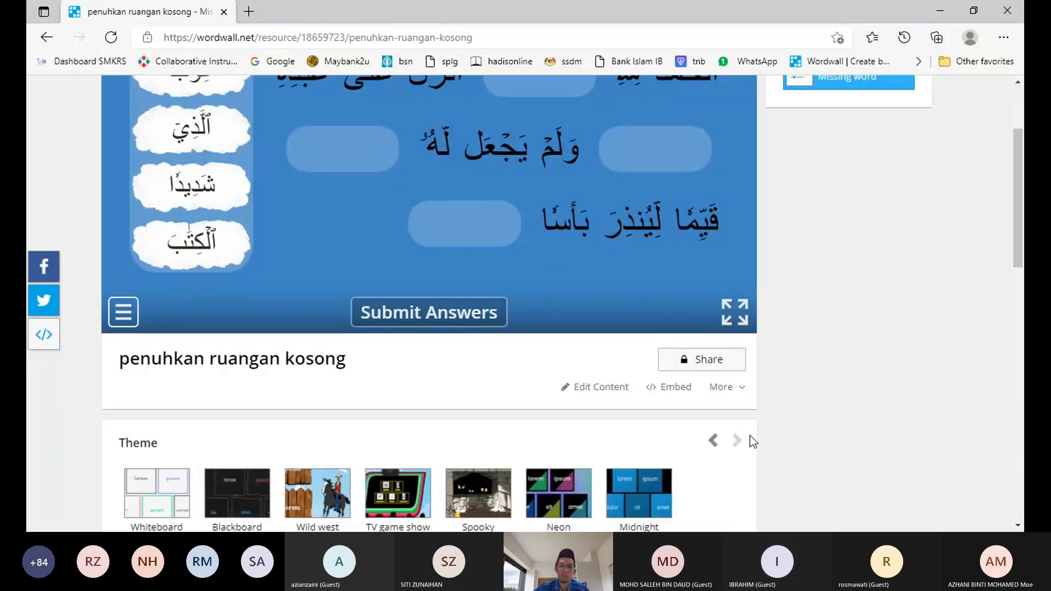
pyautogui.click(153, 497)
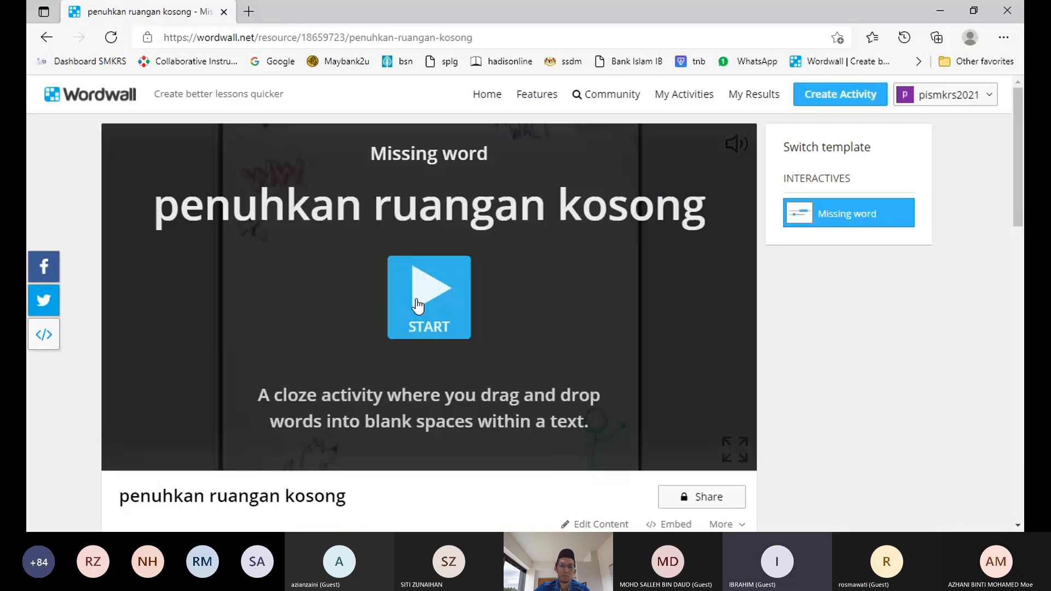
pyautogui.click(417, 306)
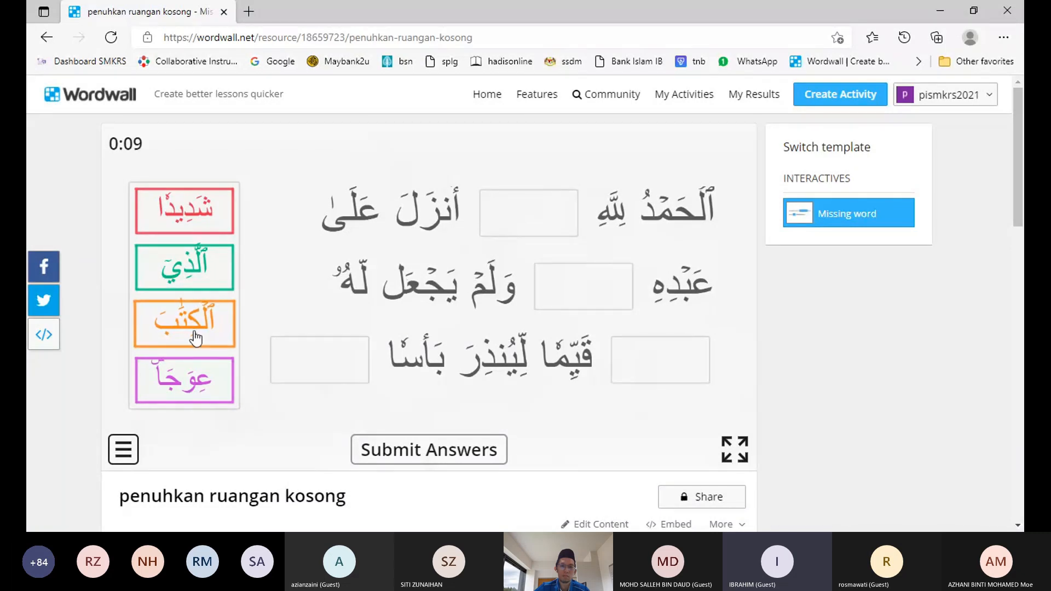
# Fill the four blanks of the verse with ٱلَّذِيٓ, ٱلۡكِتَٰبَ, عِوَجَاۜ and شَدِيدٗا in that order and submit the answers.
pyautogui.moveTo(204, 271); pyautogui.dragTo(498, 234)
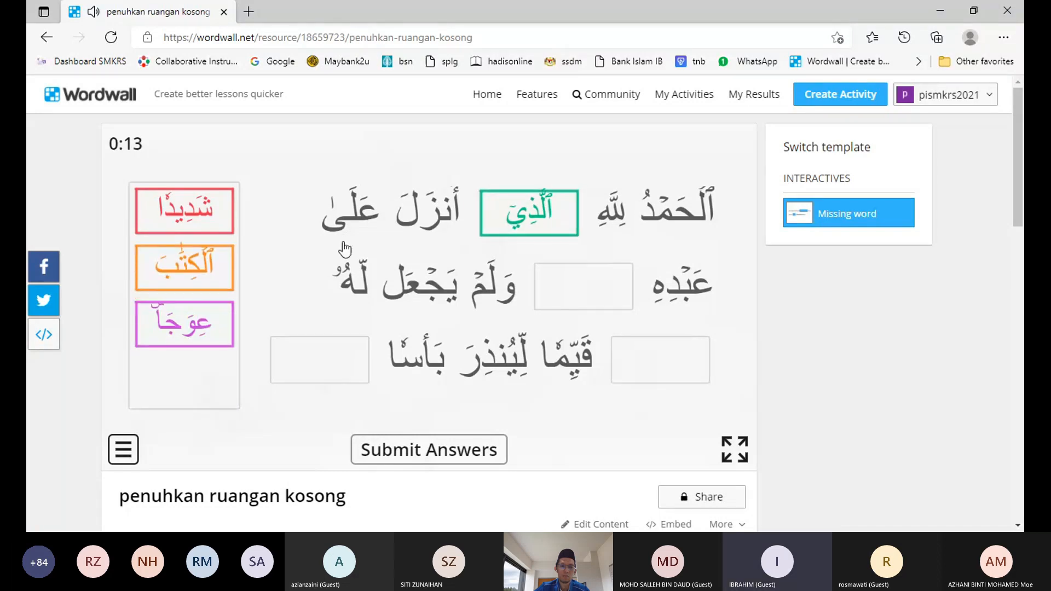
pyautogui.moveTo(202, 286); pyautogui.dragTo(602, 281)
pyautogui.moveTo(157, 261); pyautogui.dragTo(659, 375)
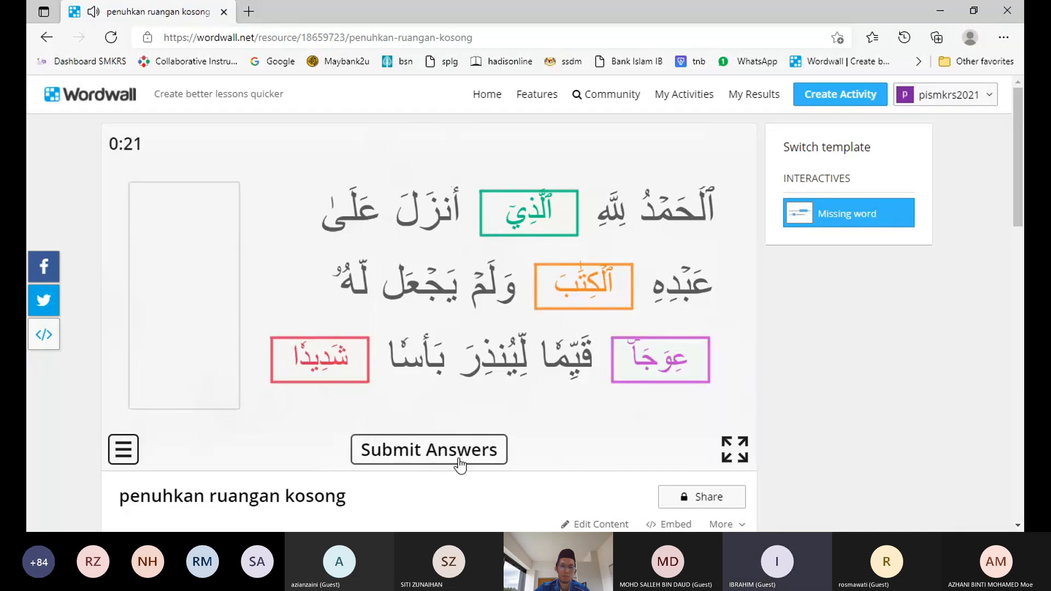
pyautogui.click(458, 463)
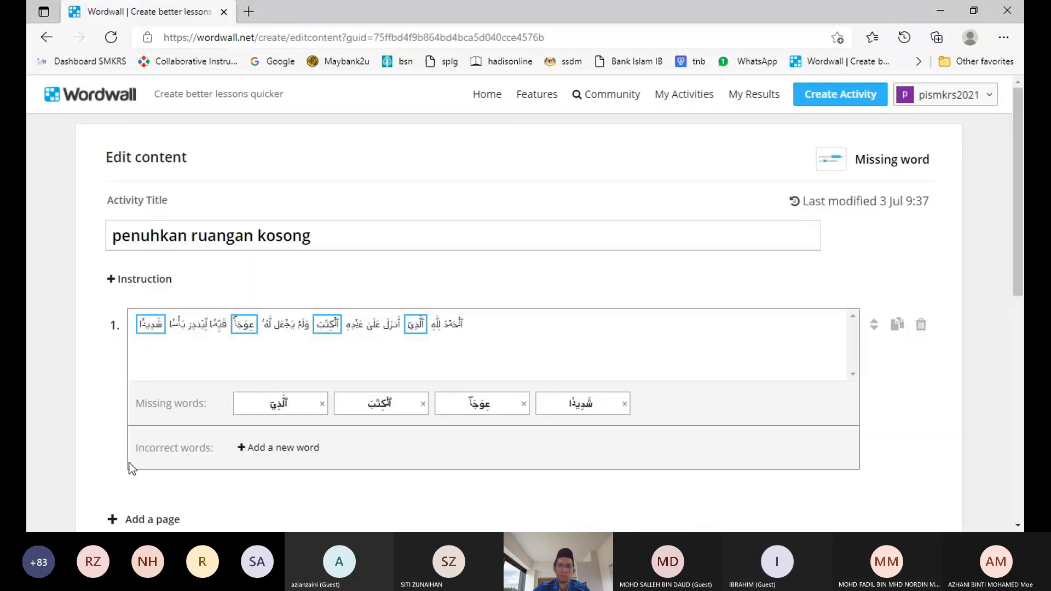
# Add a second page to the activity content and open the Ejawi transliteration site in a new browser tab.
pyautogui.scroll(-1, 137, 466)
pyautogui.click(153, 454)
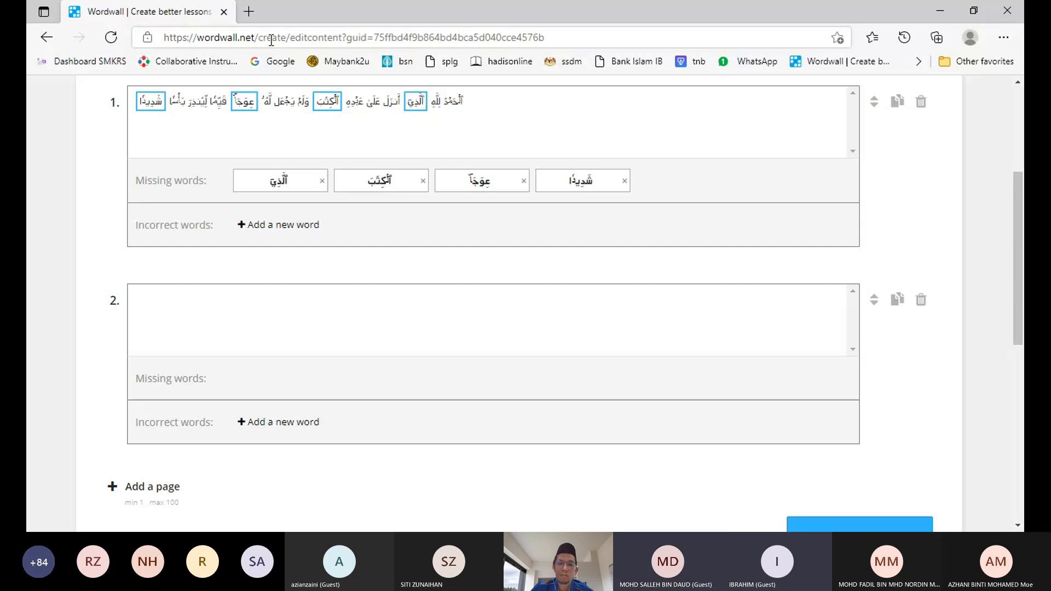
pyautogui.click(252, 11)
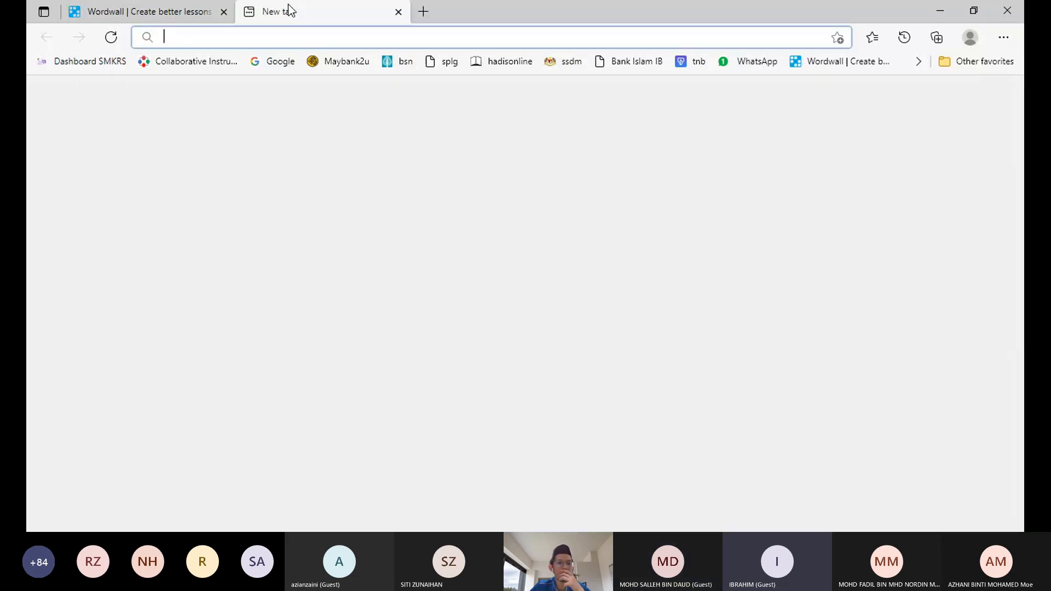
pyautogui.click(920, 64)
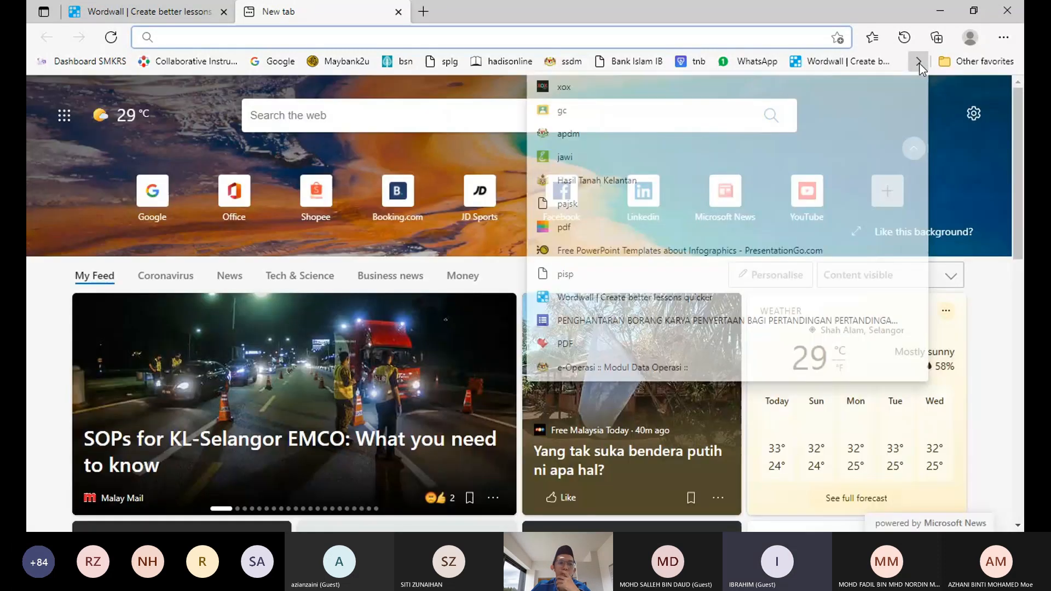
pyautogui.click(722, 159)
# Convert the Malay text "penuhkan ruangan kosong" to Jawi script and select the conversion result for copying.
pyautogui.click(652, 369)
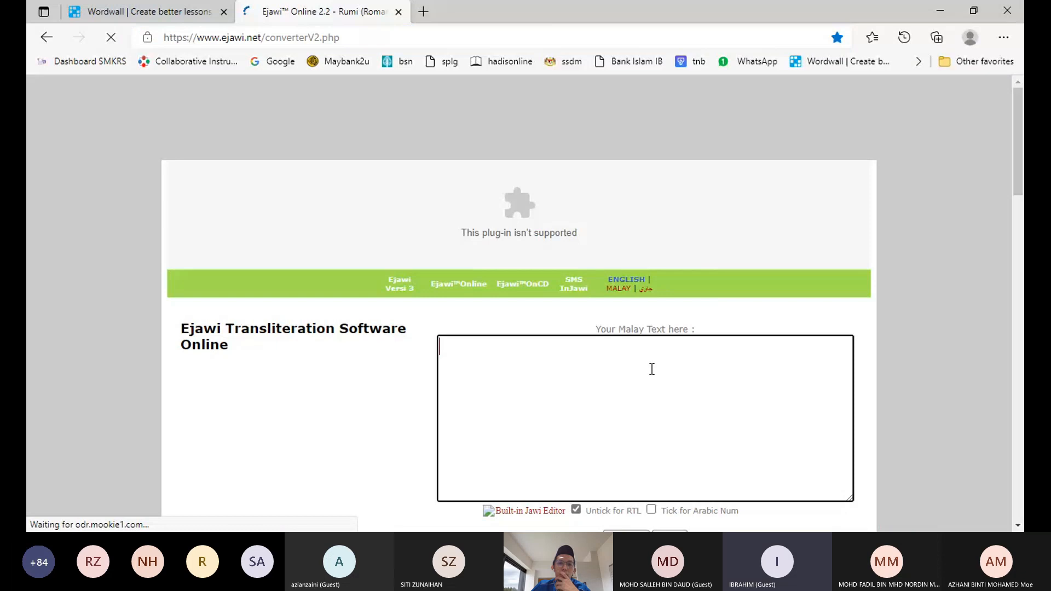
pyautogui.write('penuhkan')
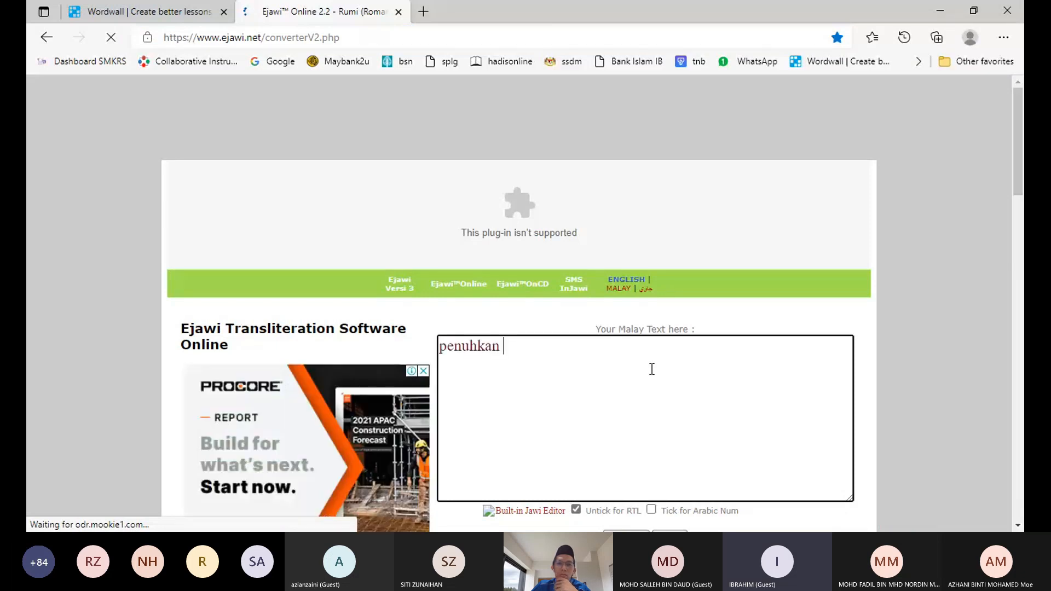
pyautogui.write('ruangan kosong')
pyautogui.scroll(-3, 652, 369)
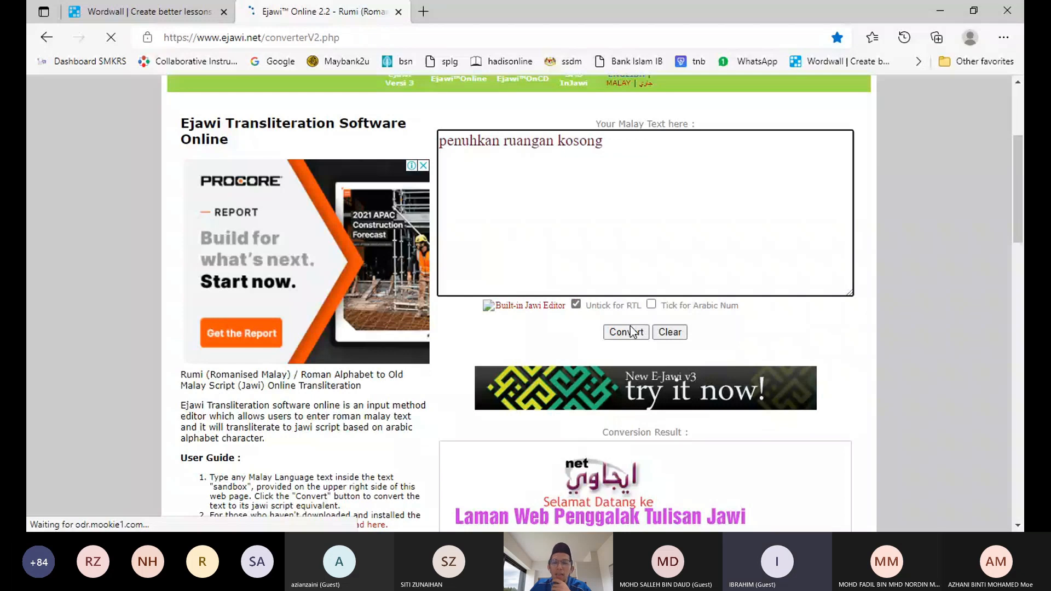
pyautogui.click(630, 331)
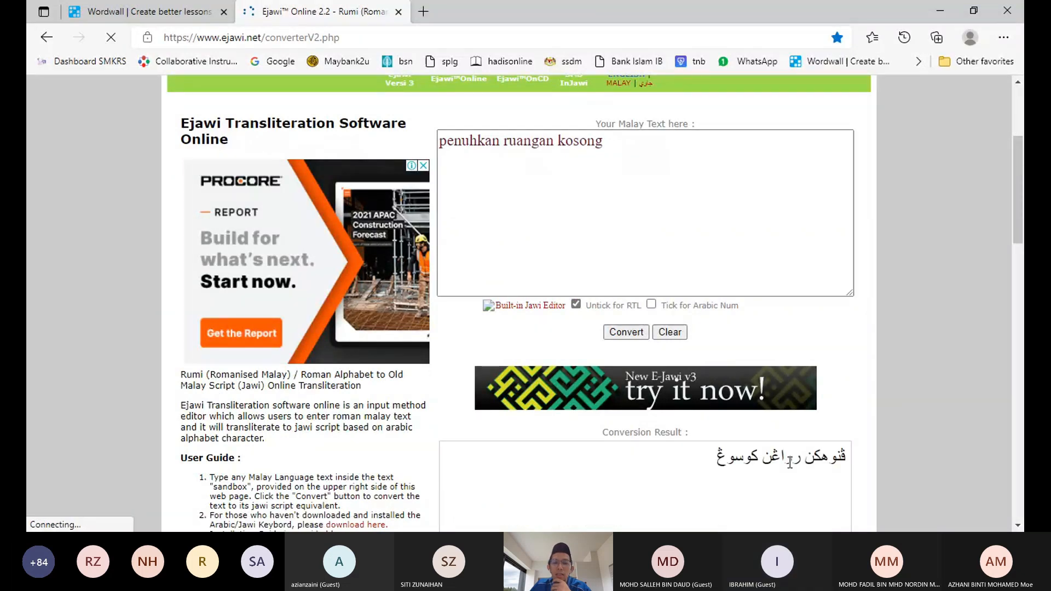
pyautogui.tripleClick(790, 463)
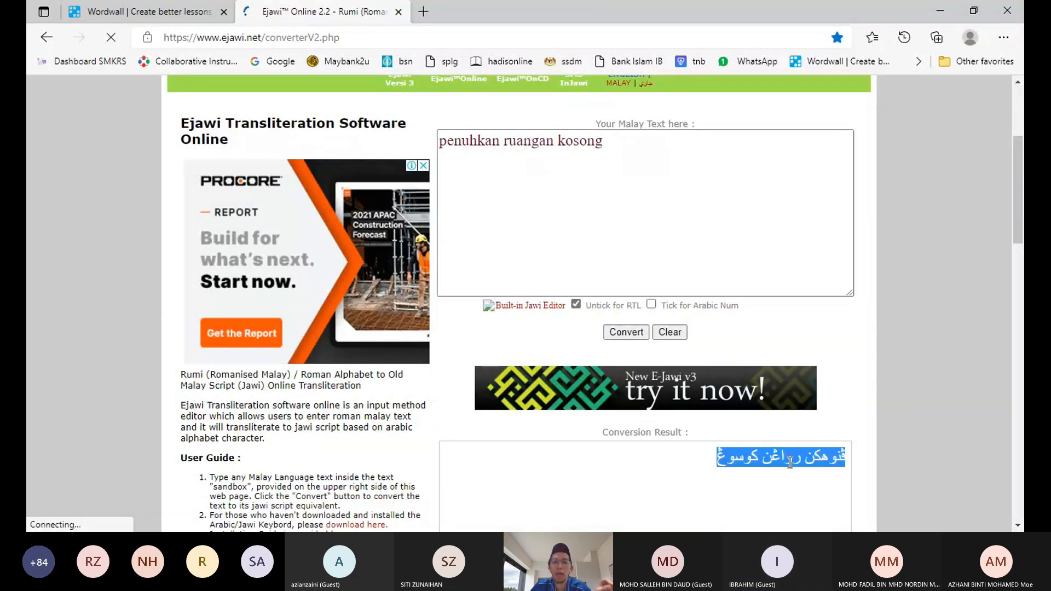
# Switch back to Wordwall and replace the activity title with the Jawi text "ڤنوهكن رواڠن كوسوڠ".
pyautogui.click(127, 16)
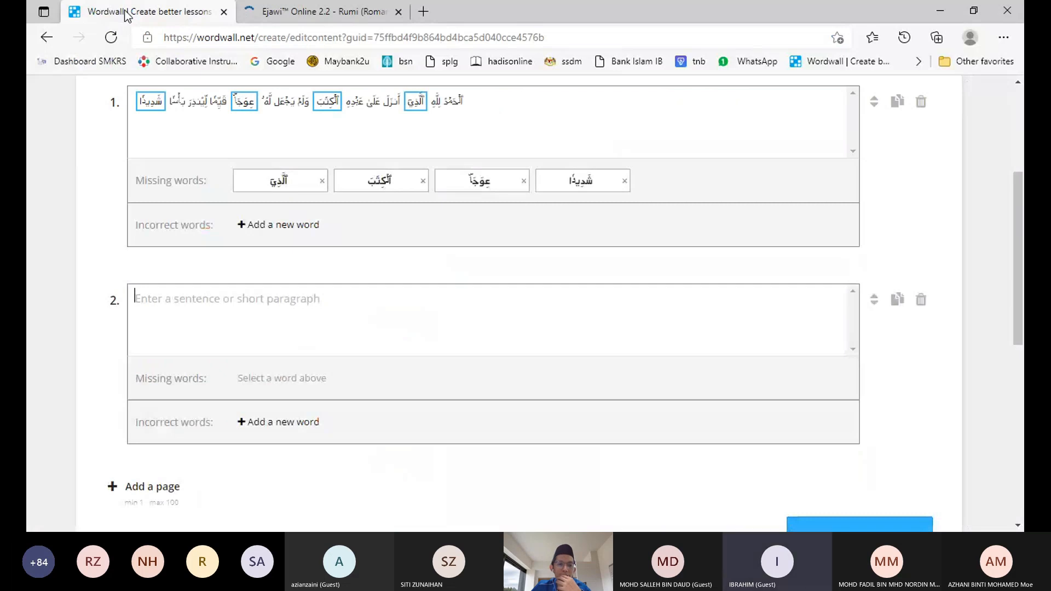
pyautogui.scroll(4, 356, 238)
pyautogui.tripleClick(356, 238)
pyautogui.write('ڤنوهكن رواڠن كوسوڠ')
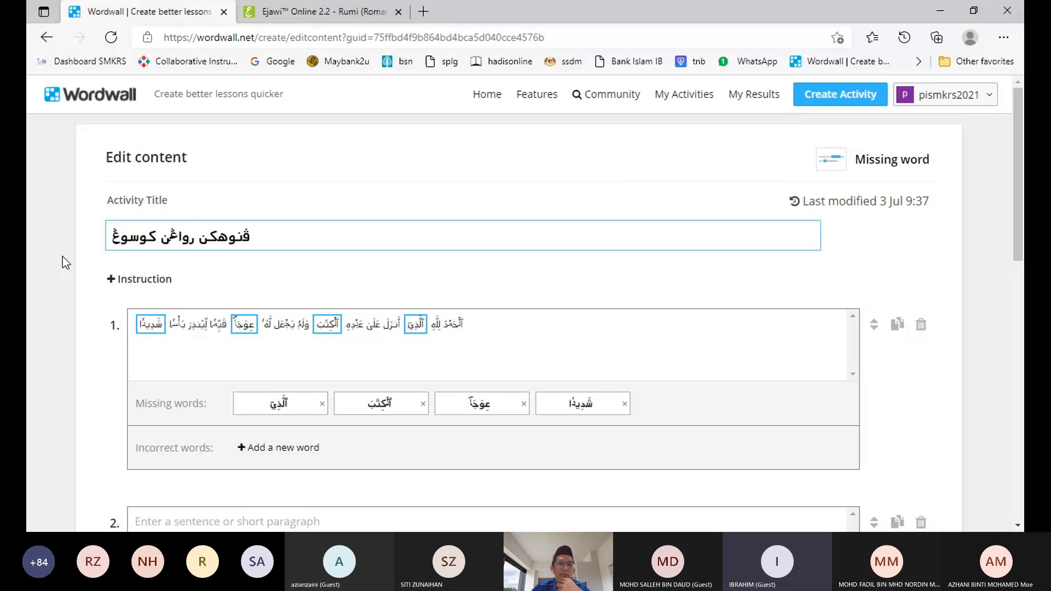
pyautogui.click(250, 245)
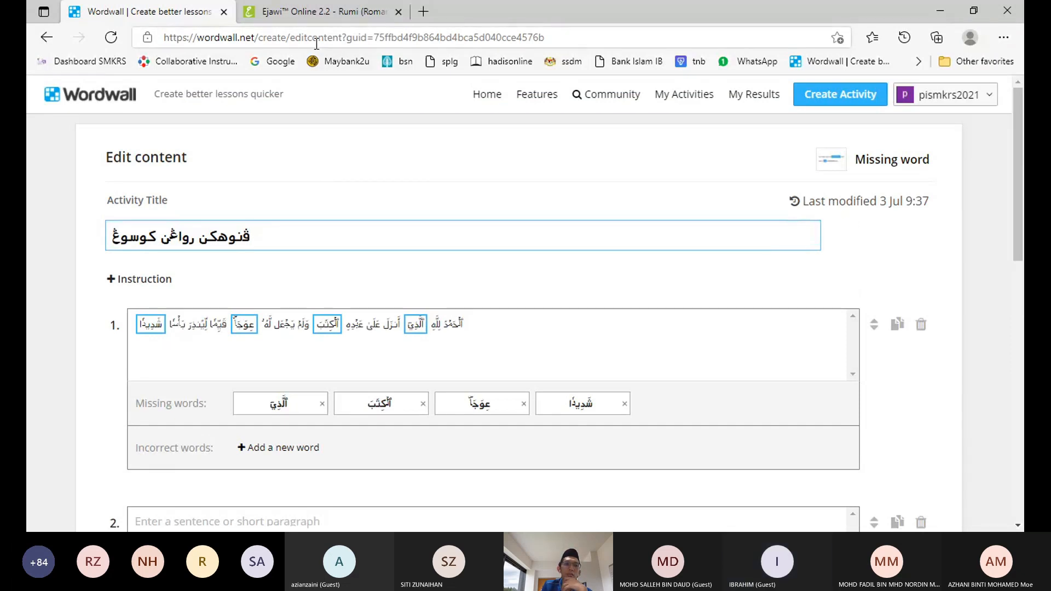
# Revisit the Jawi converter briefly, return to the Wordwall page and open the hadisonline search site in its place.
pyautogui.click(306, 12)
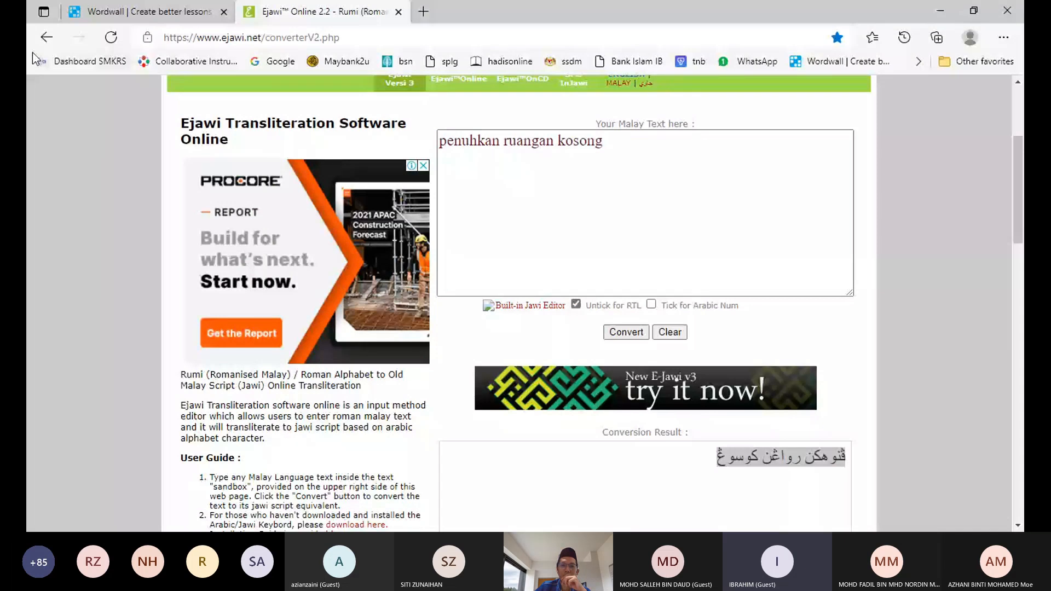
pyautogui.click(175, 11)
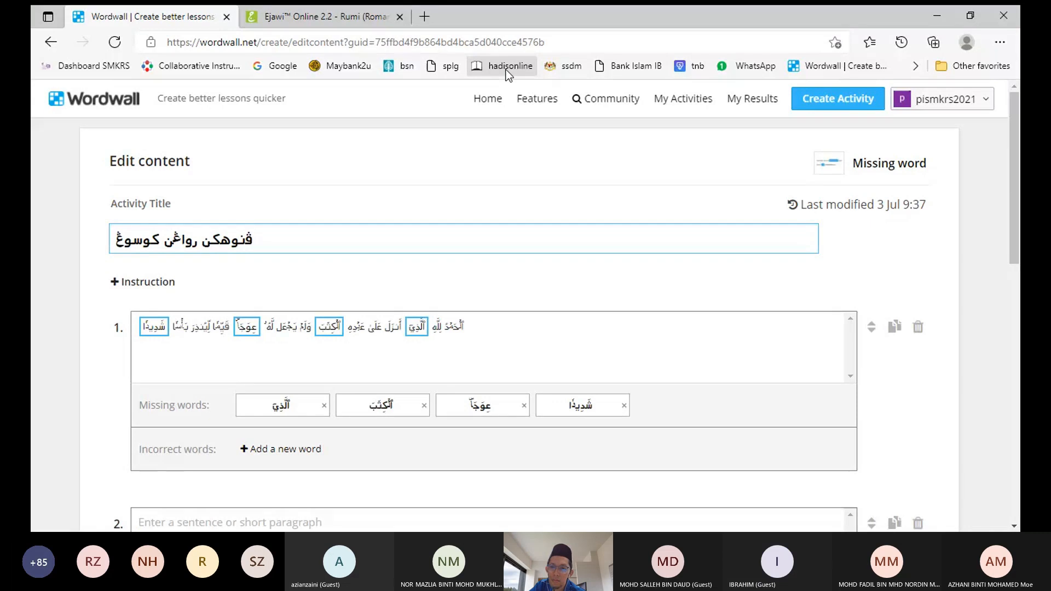
pyautogui.click(506, 70)
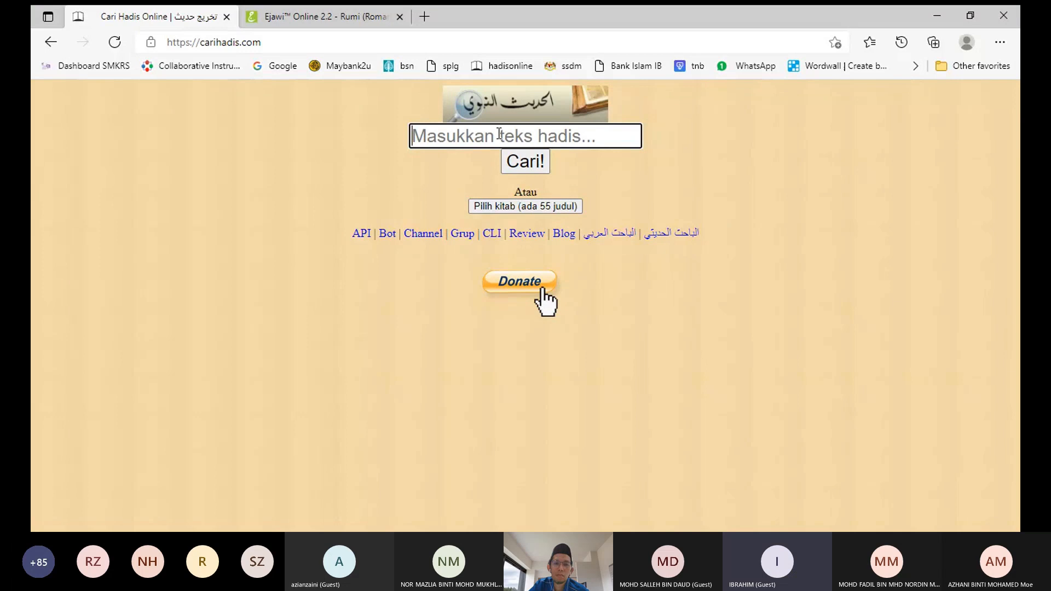
pyautogui.write('pemimpin')
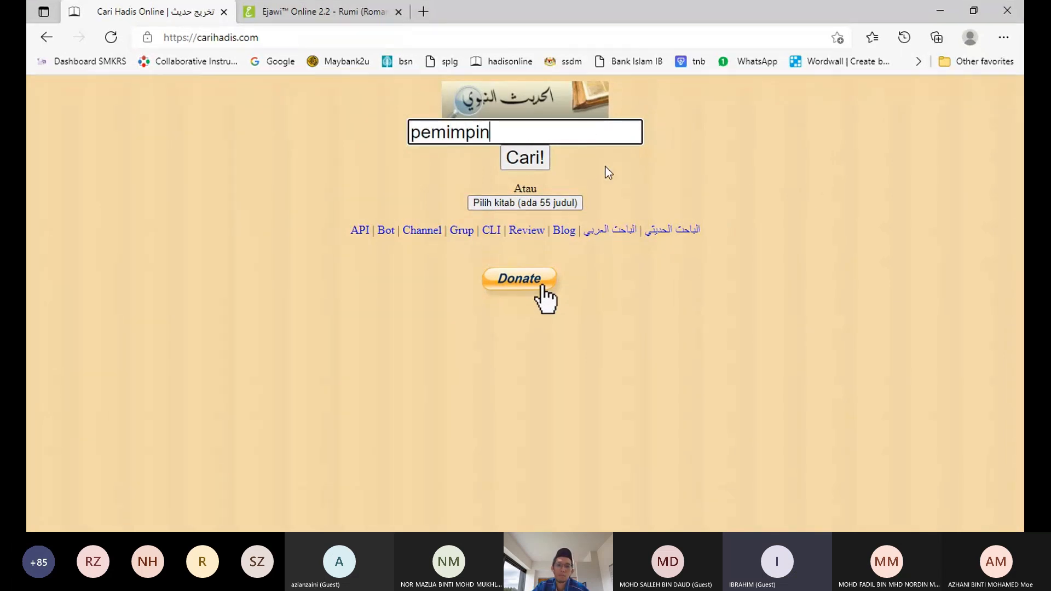
pyautogui.press('BackSpace')
pyautogui.press('BackSpace')
pyautogui.press('BackSpace')
pyautogui.press('BackSpace')
pyautogui.press('BackSpace')
pyautogui.press('BackSpace')
pyautogui.press('BackSpace')
pyautogui.press('BackSpace')
# Search the hadith collection for "seorang pemimpin".
pyautogui.write('seor')
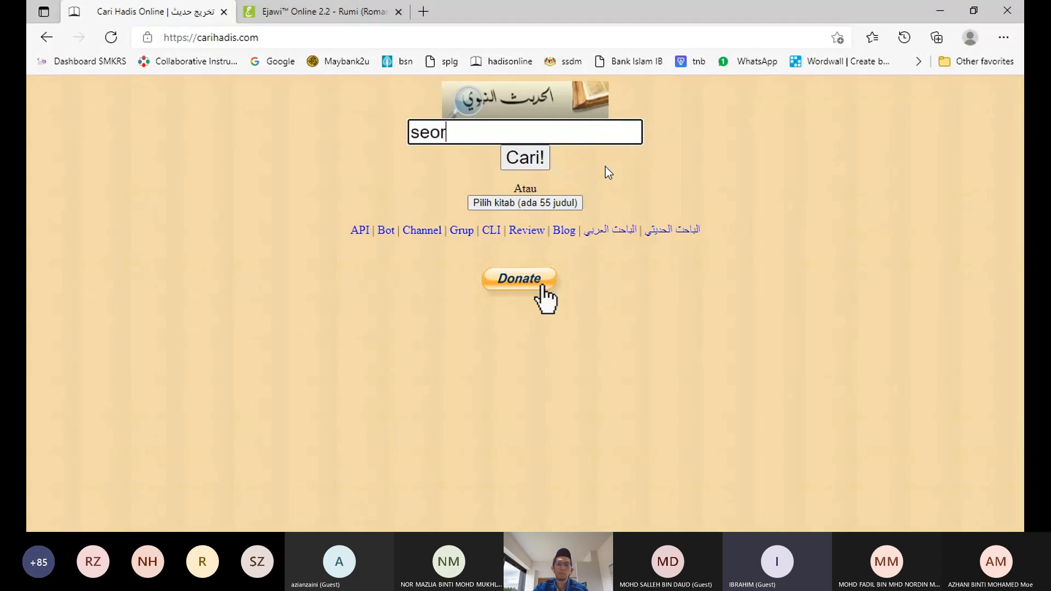
pyautogui.write('ang pemim')
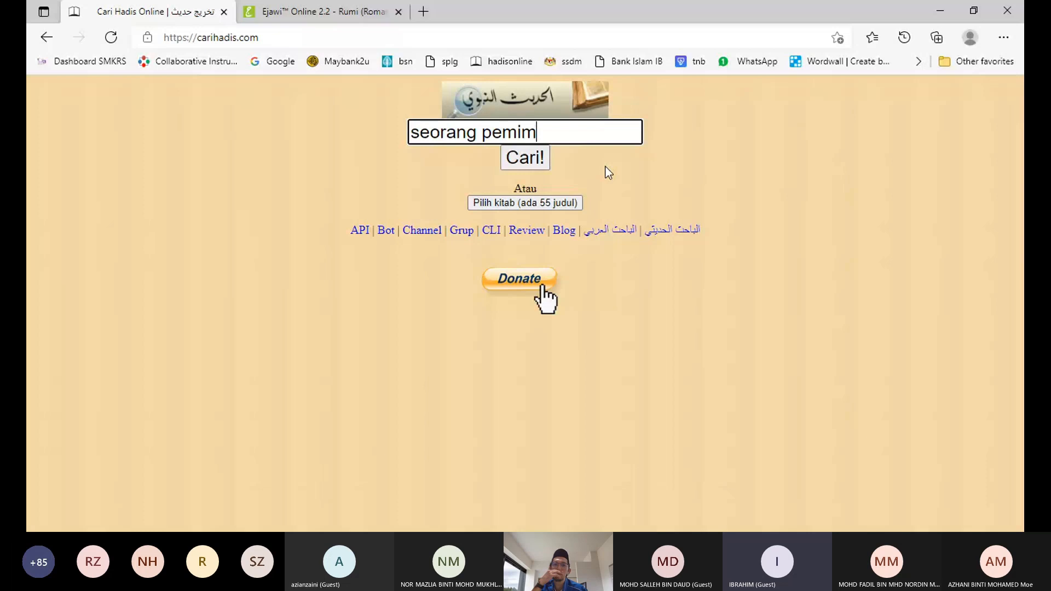
pyautogui.write('pin')
pyautogui.click(540, 163)
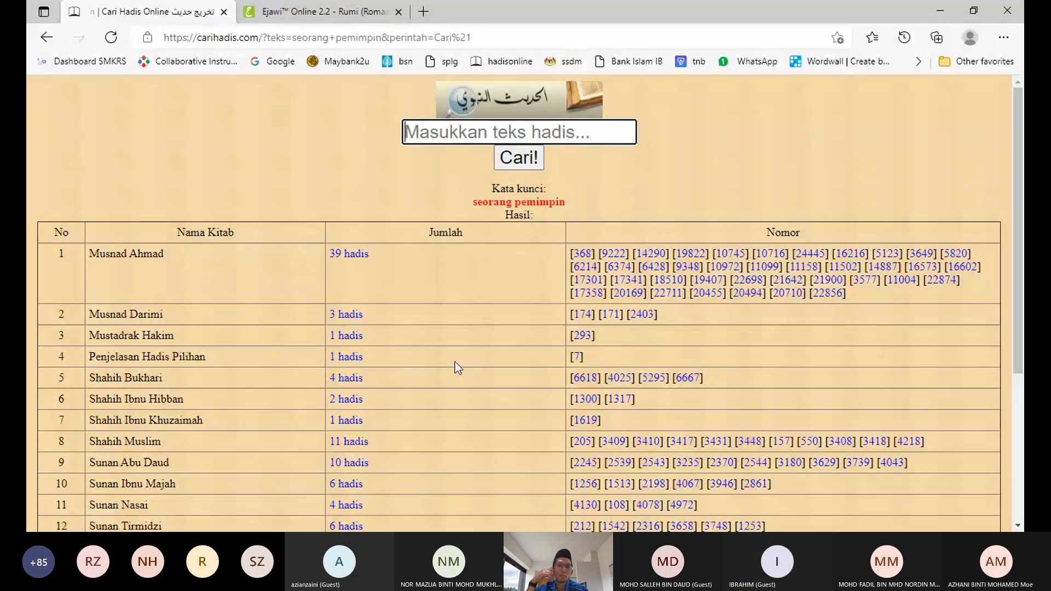
# Look over hadith 7 of Penjelasan Hadis Pilihan and return to the search results.
pyautogui.click(577, 362)
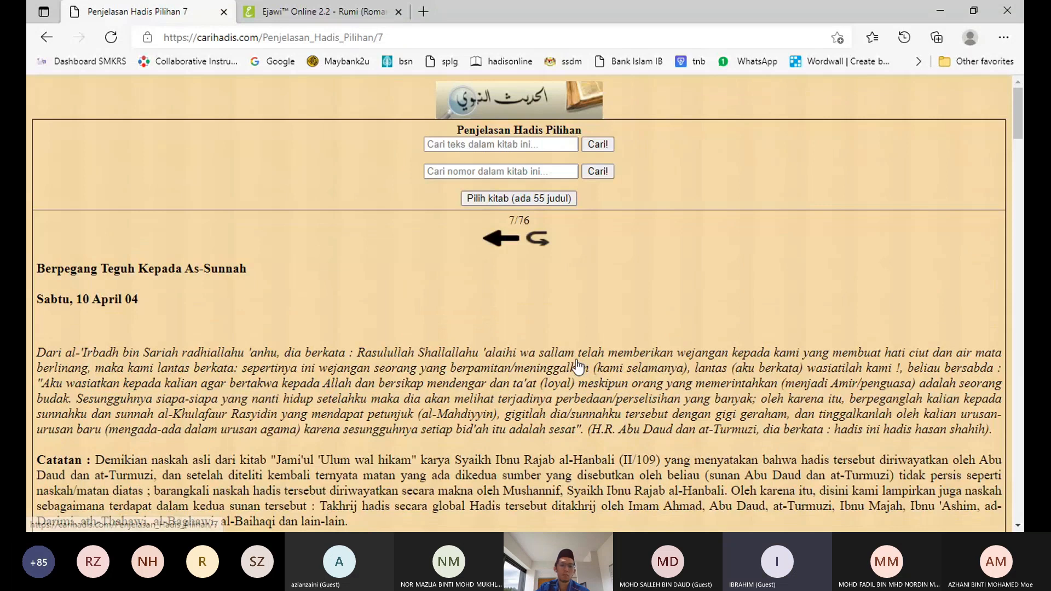
pyautogui.scroll(-2, 578, 365)
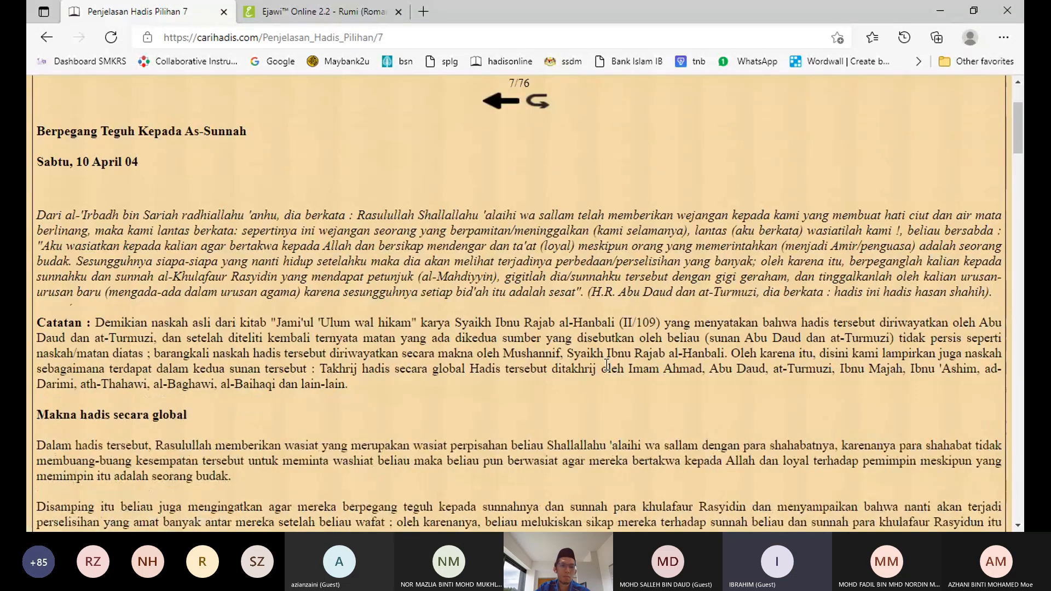
pyautogui.scroll(2, 660, 285)
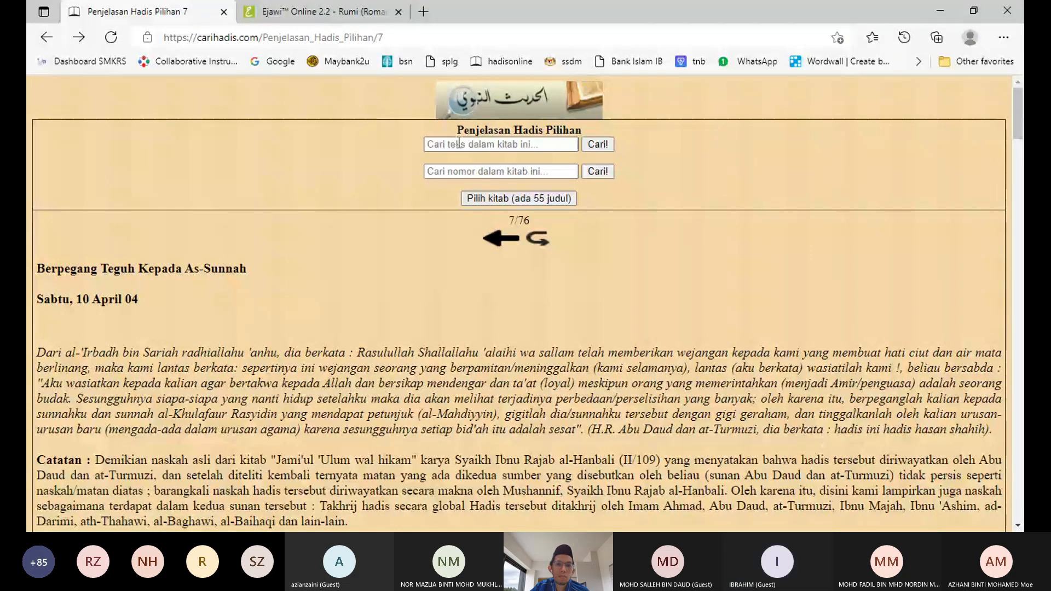
pyautogui.click(44, 39)
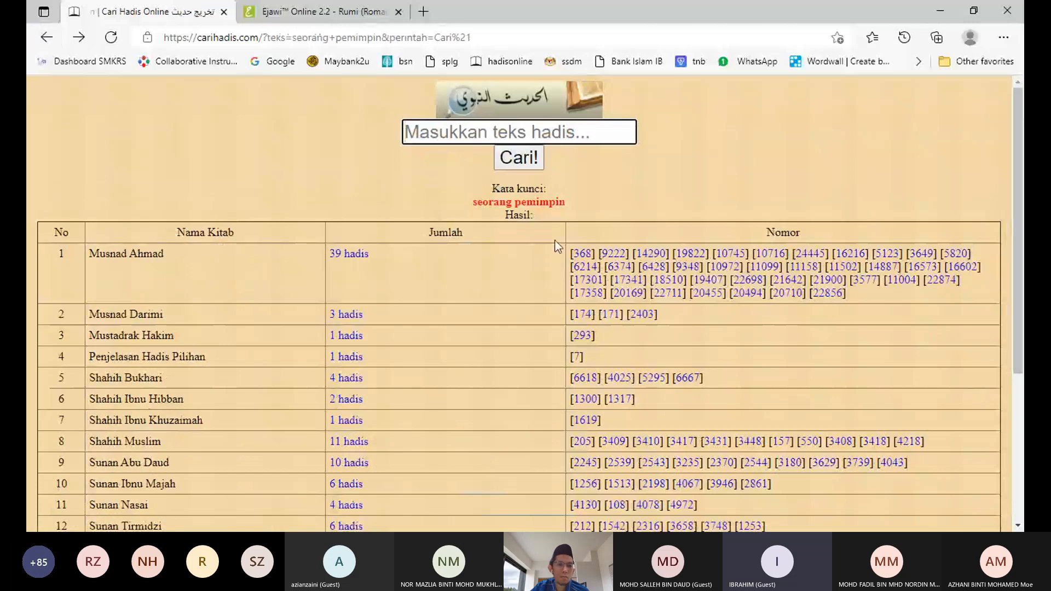
# Open hadith 6618 of Shahih Bukhari and copy its full Arabic text.
pyautogui.click(584, 383)
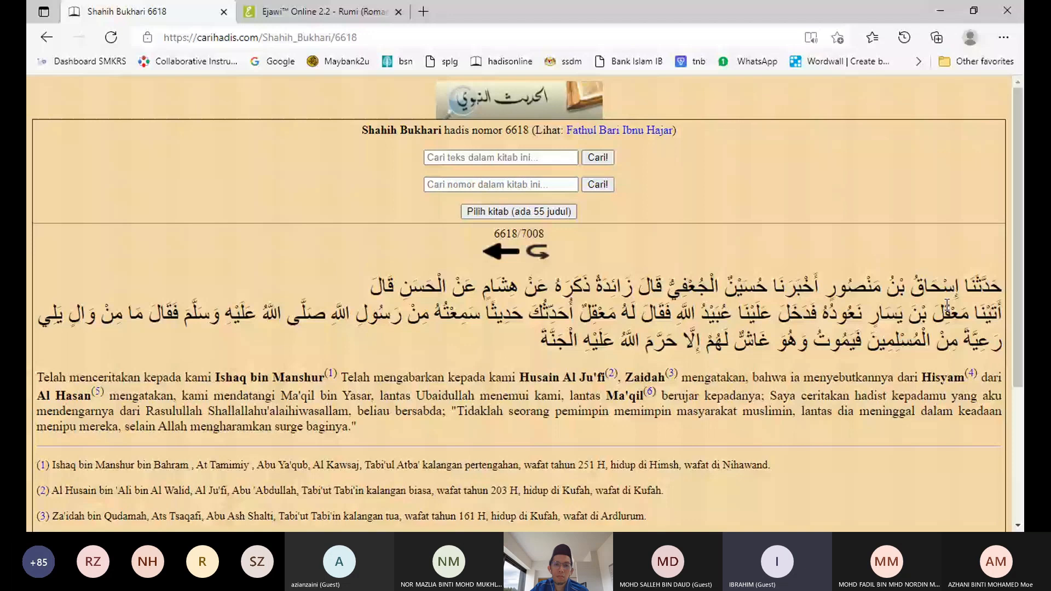
pyautogui.moveTo(984, 297); pyautogui.dragTo(542, 346)
pyautogui.rightClick(630, 321)
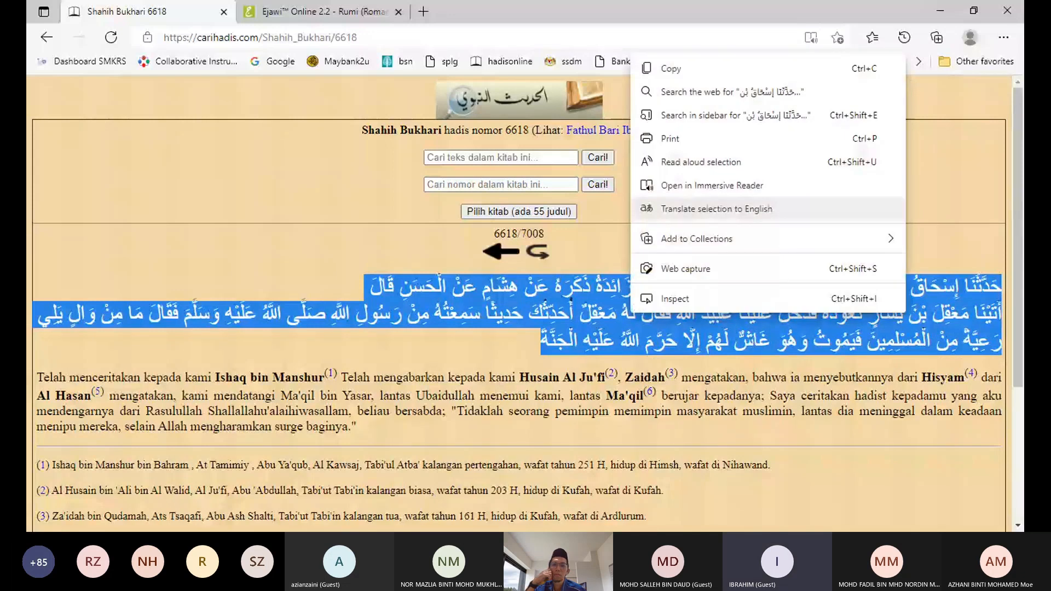
pyautogui.click(675, 68)
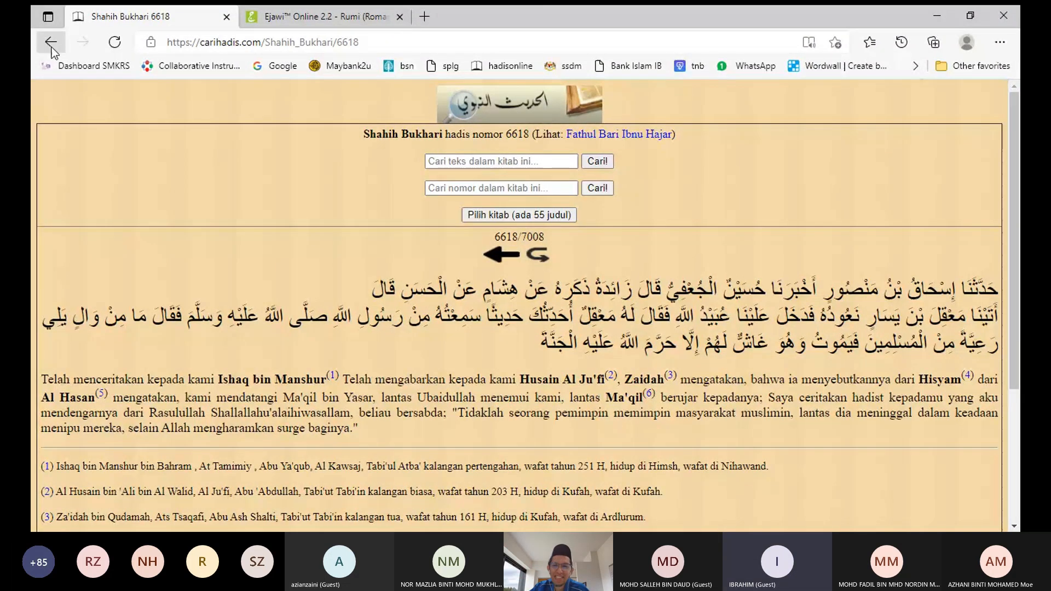
# Open Wordwall in a new browser tab and start creating a new activity with the Missing word template.
pyautogui.click(425, 10)
pyautogui.click(846, 63)
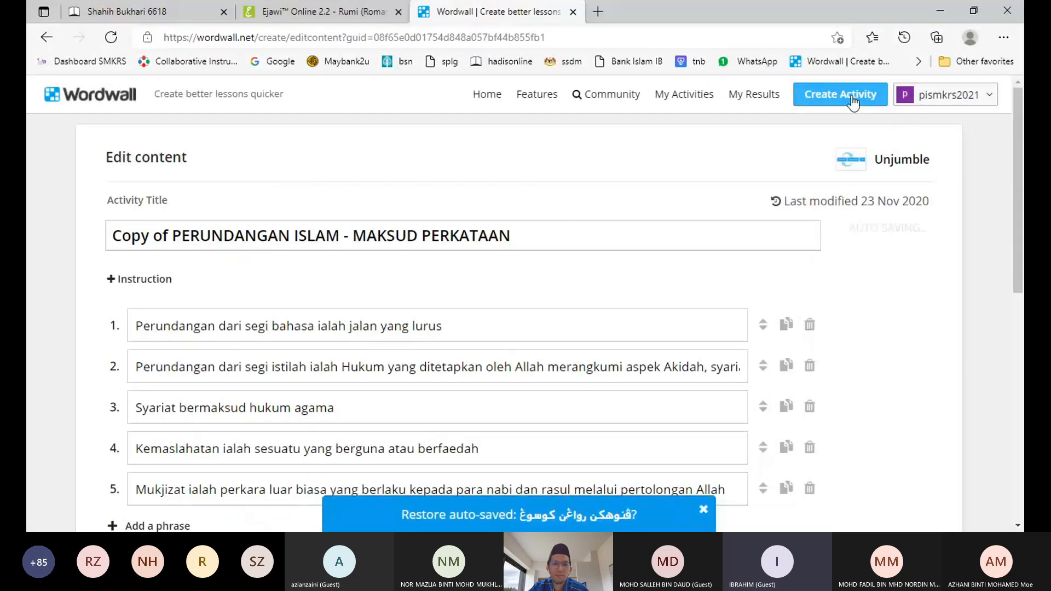
pyautogui.click(851, 101)
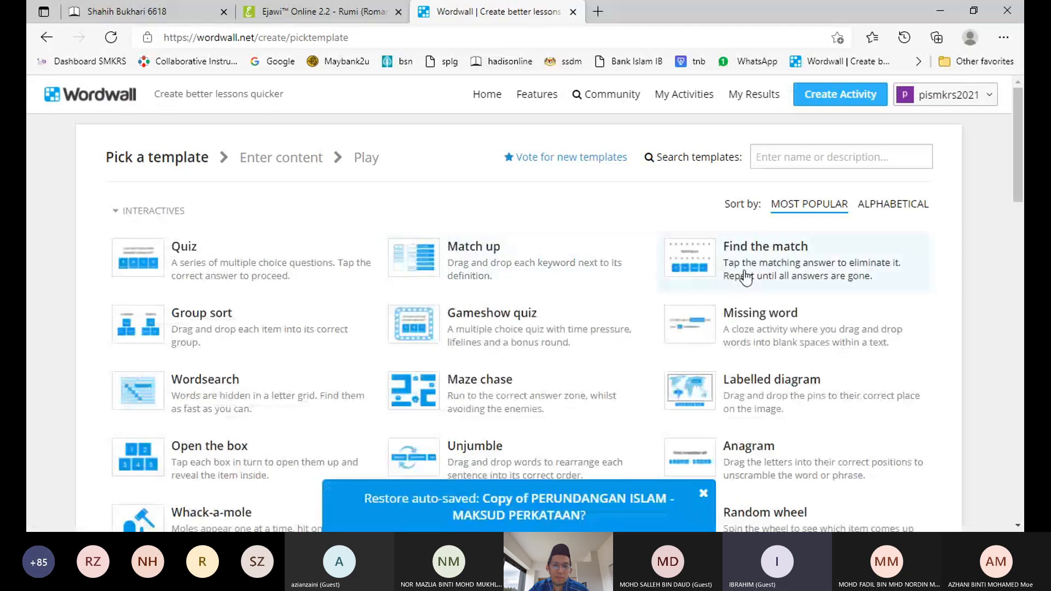
pyautogui.click(781, 344)
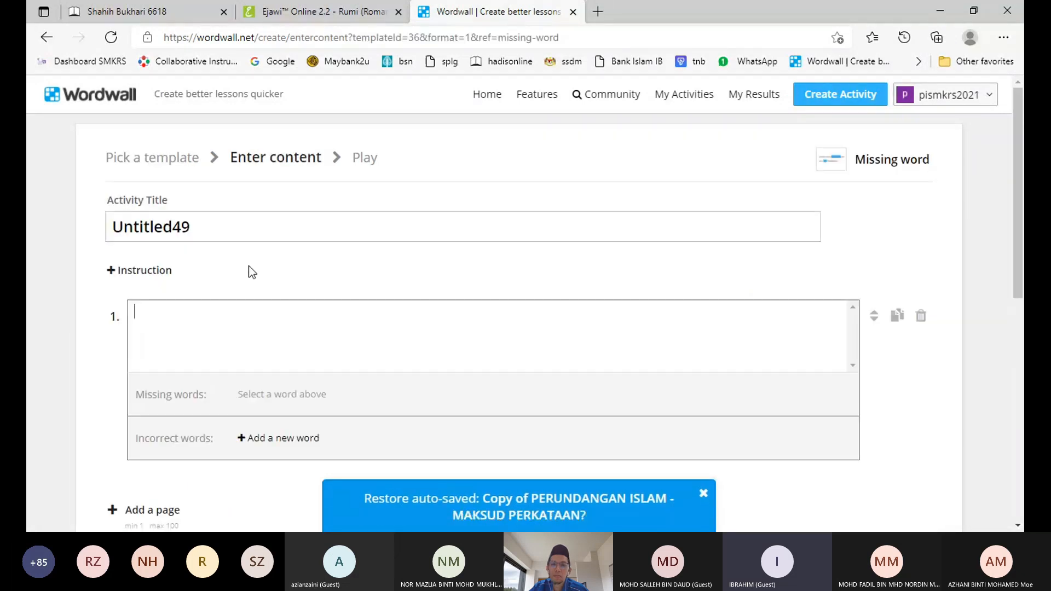
# Title the activity "hadis" and paste the copied Arabic hadith text into its first page.
pyautogui.moveTo(193, 228); pyautogui.dragTo(28, 234)
pyautogui.write('hadis')
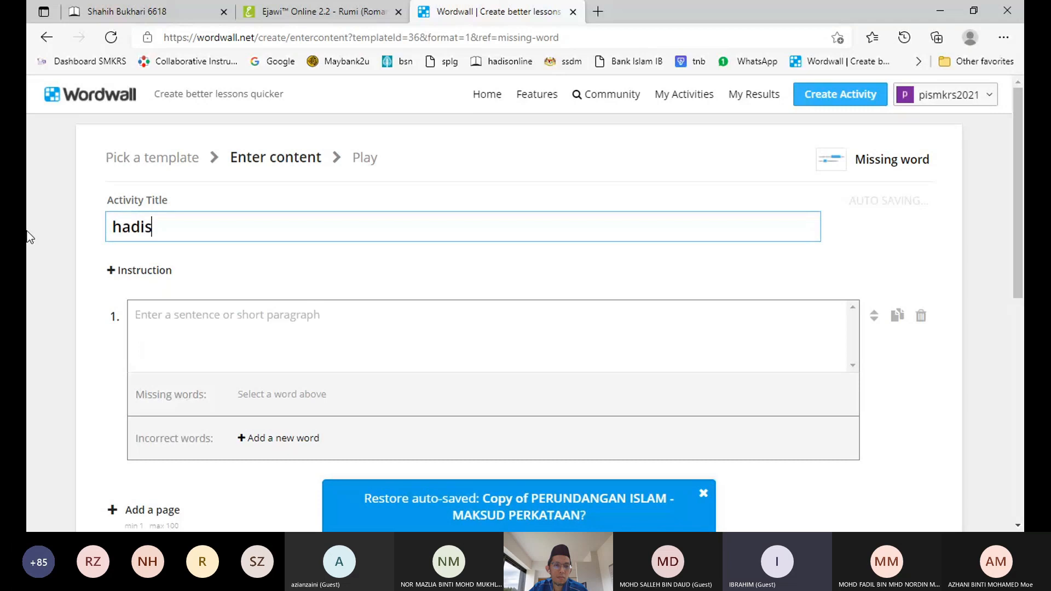
pyautogui.click(711, 380)
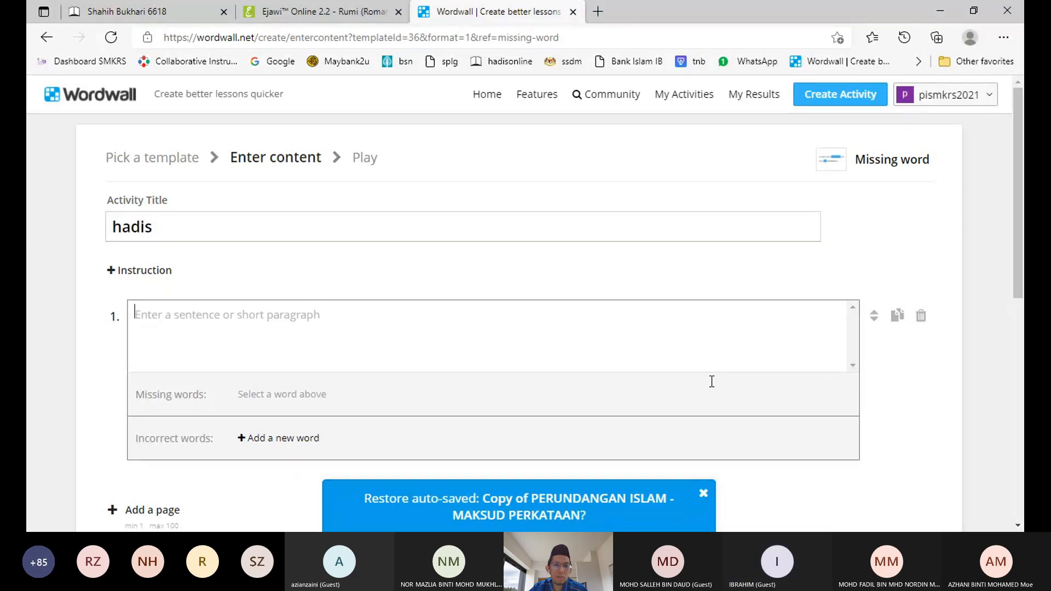
pyautogui.hotkey('ctrl', 'v')
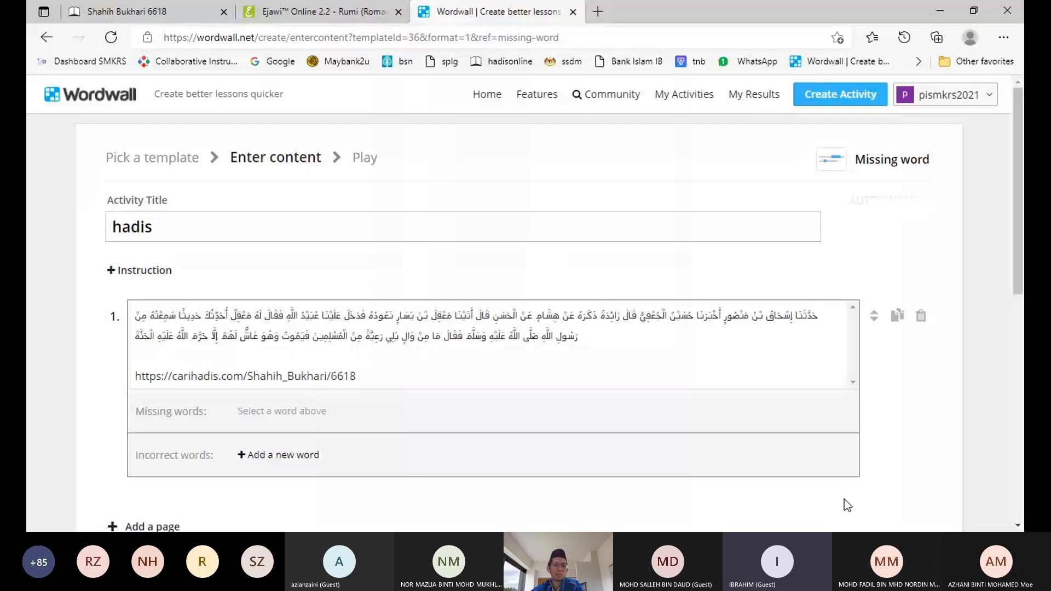
# Mark the words مَعْقِلٌ and مِنْ as missing in the hadith text, save the hadis activity and start playing it.
pyautogui.click(127, 12)
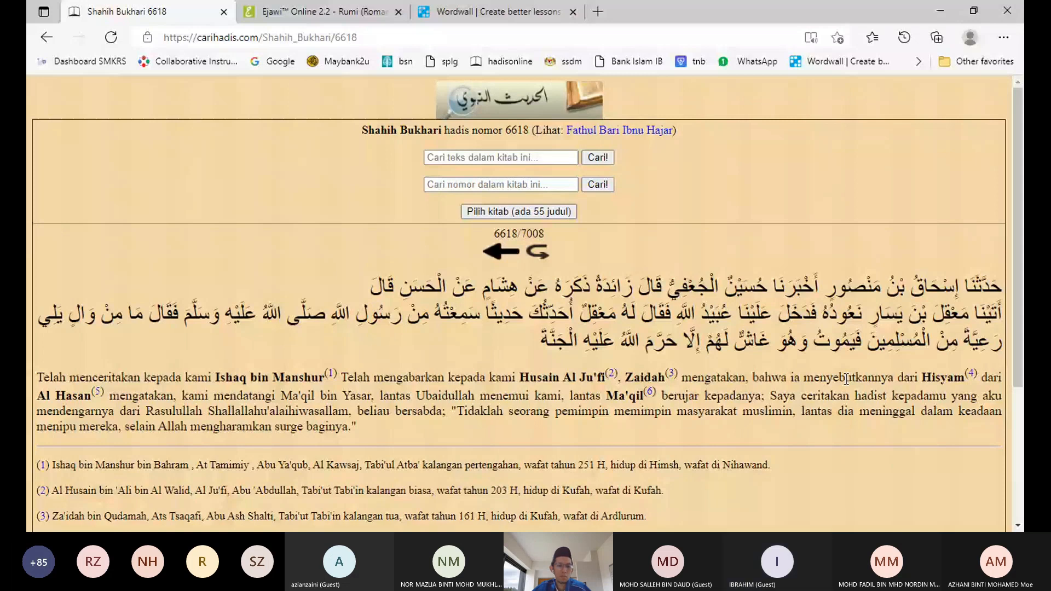
pyautogui.click(497, 12)
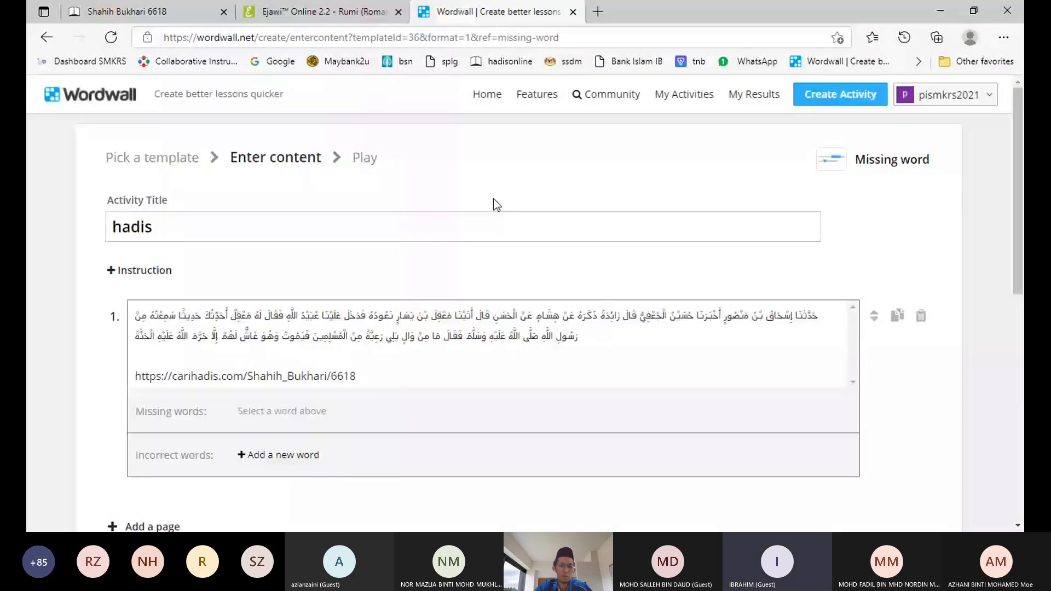
pyautogui.scroll(-3, 407, 292)
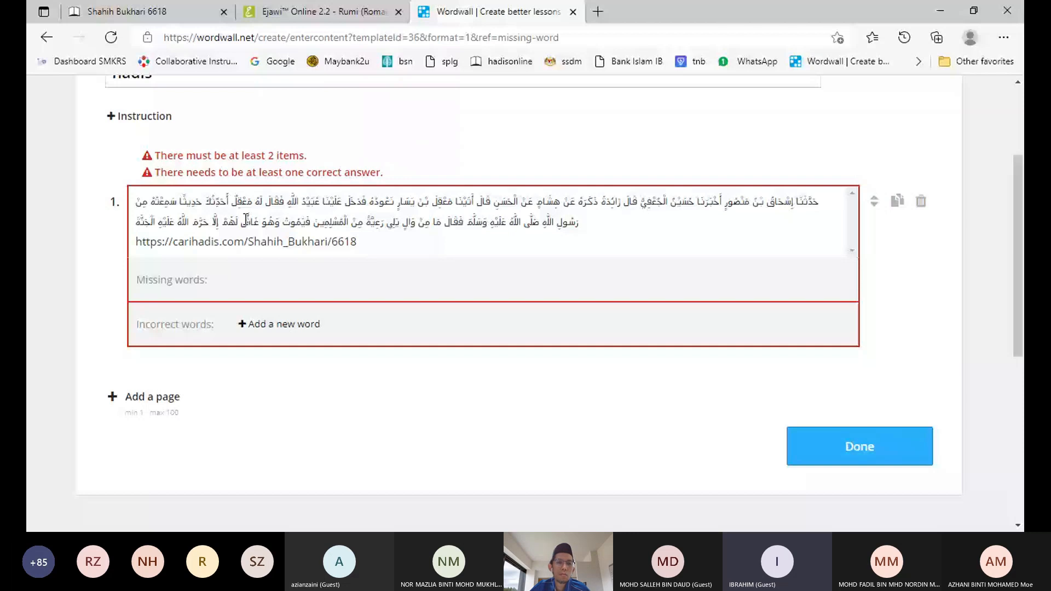
pyautogui.click(866, 455)
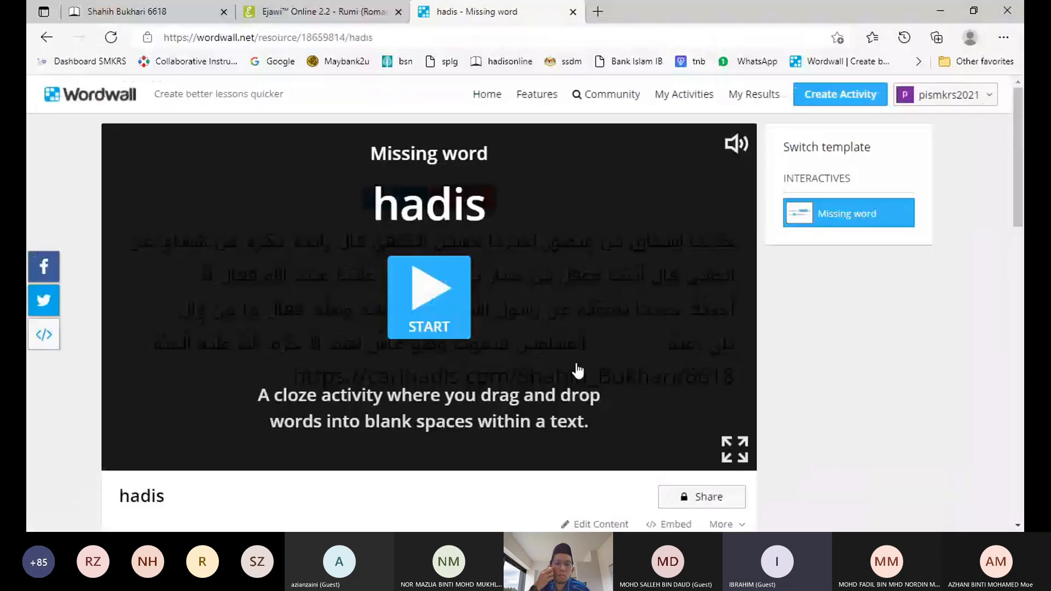
pyautogui.click(578, 370)
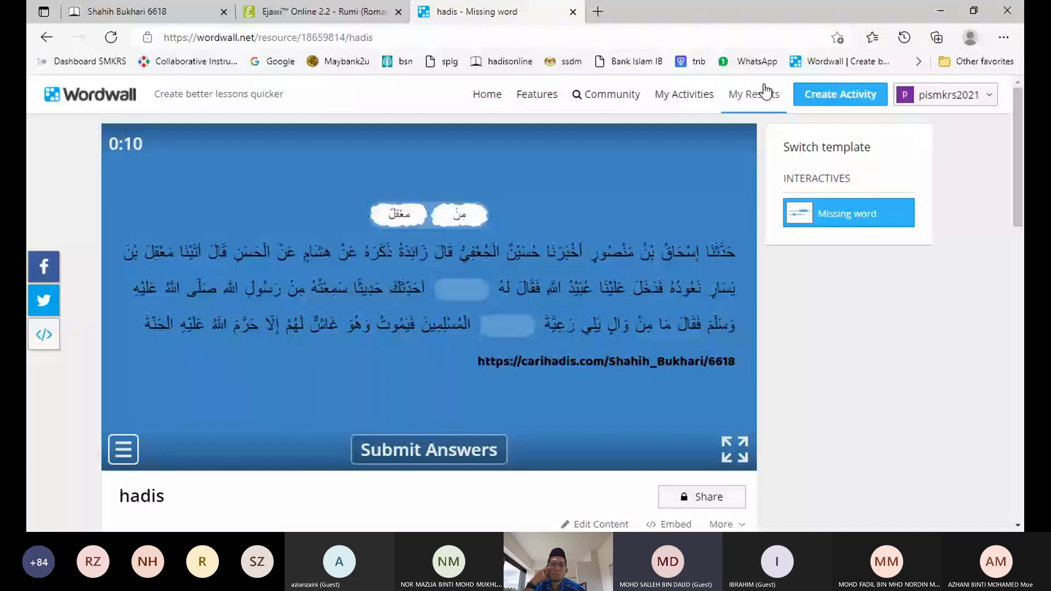
# Reopen the hadis activity from the saved activities for content editing and check the option for adding an incorrect word.
pyautogui.click(681, 102)
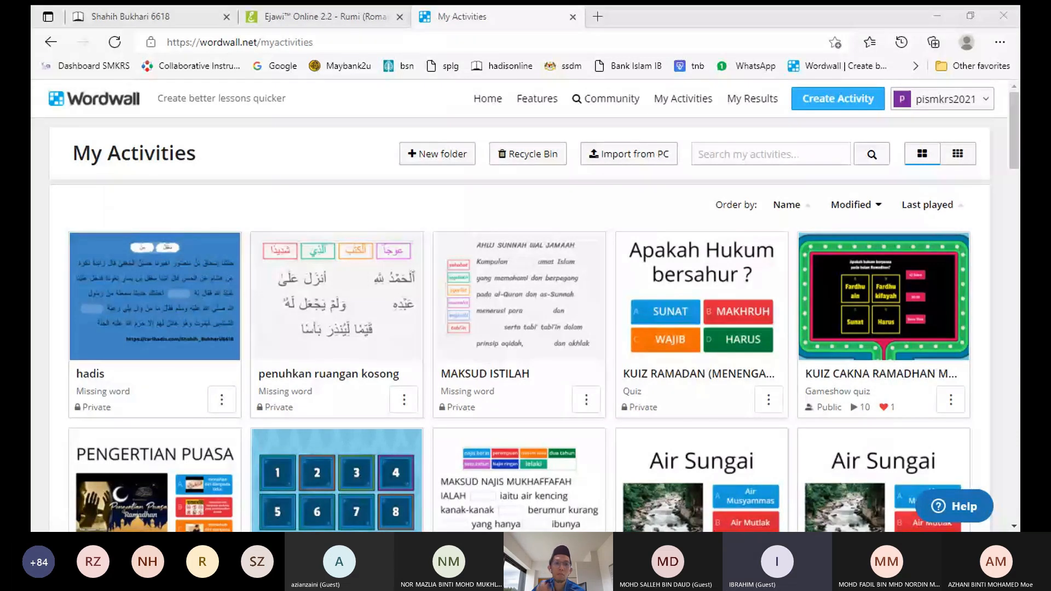
pyautogui.click(137, 325)
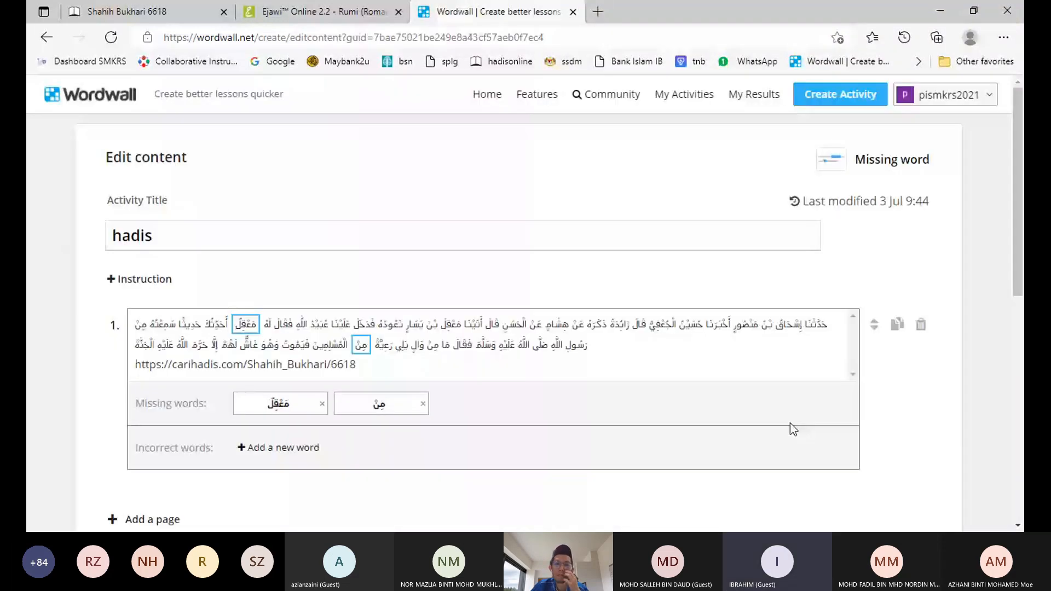
pyautogui.click(257, 448)
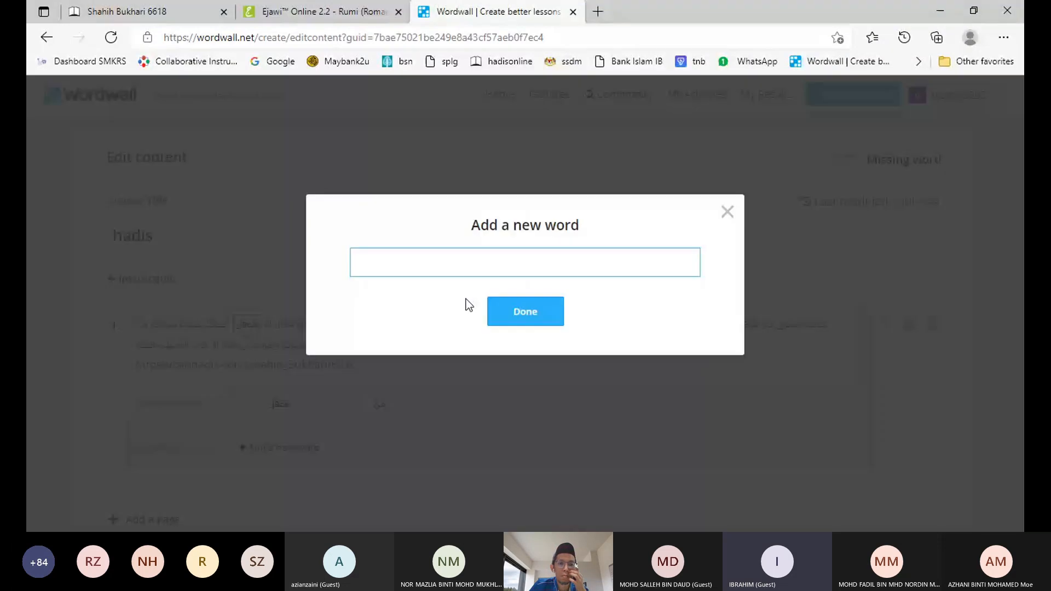
pyautogui.click(727, 212)
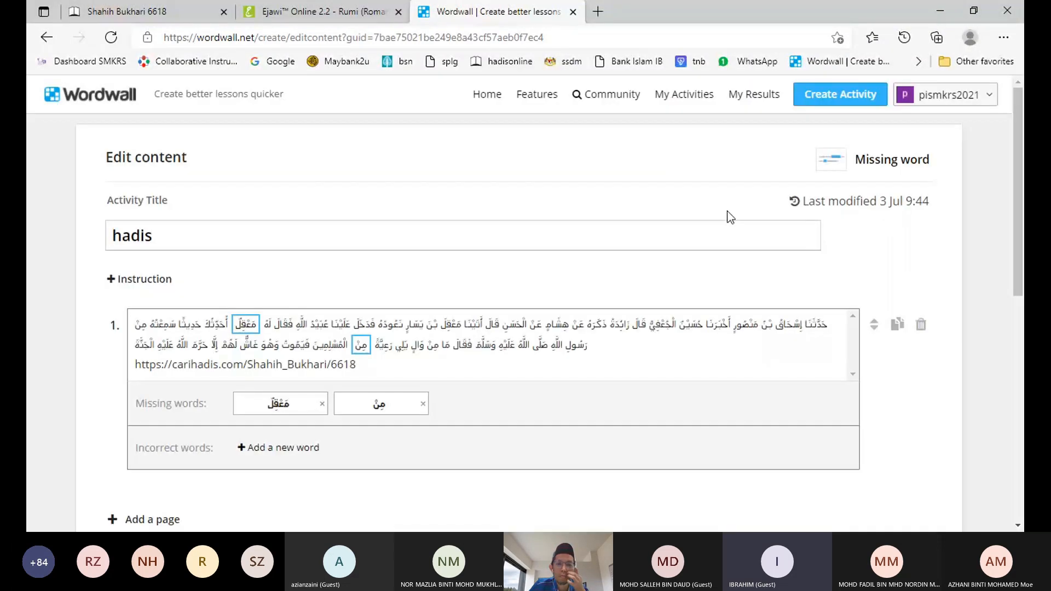
# Try adding a second page with another pasted Arabic hadith text, and delete that page.
pyautogui.click(153, 519)
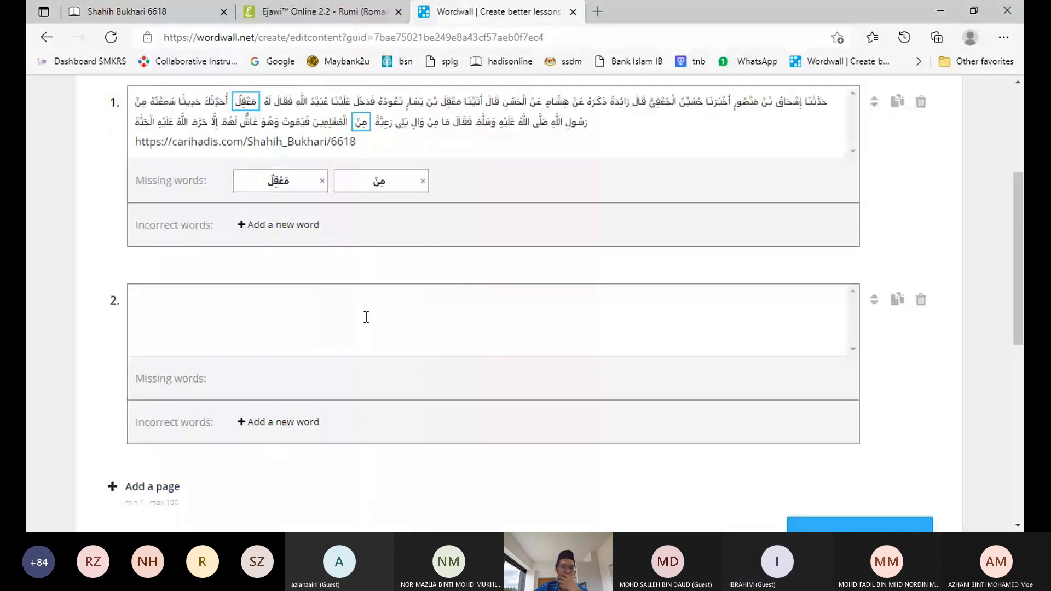
pyautogui.hotkey('ctrl', 'v')
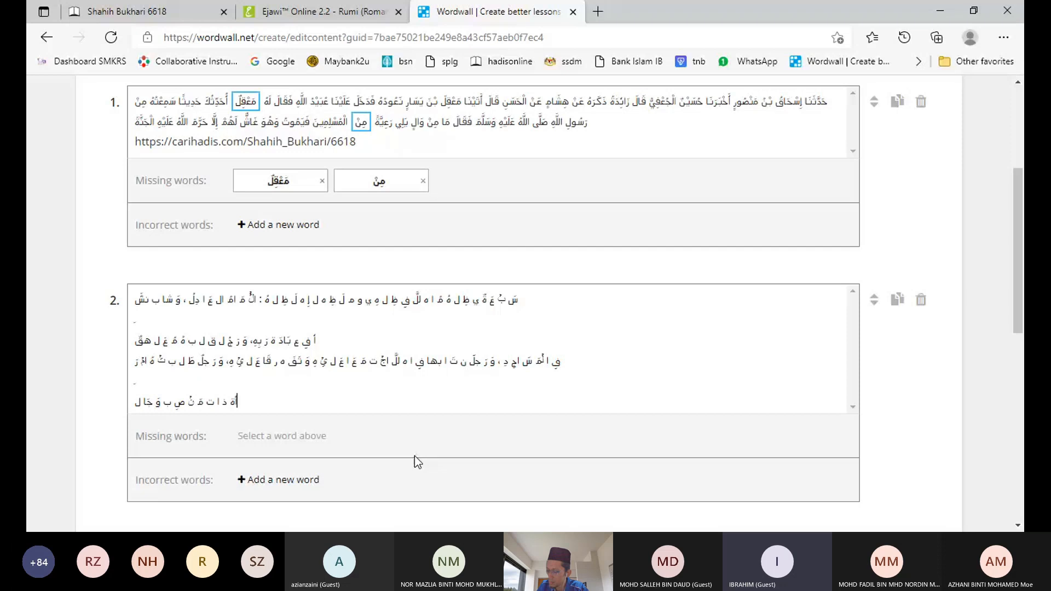
pyautogui.click(921, 299)
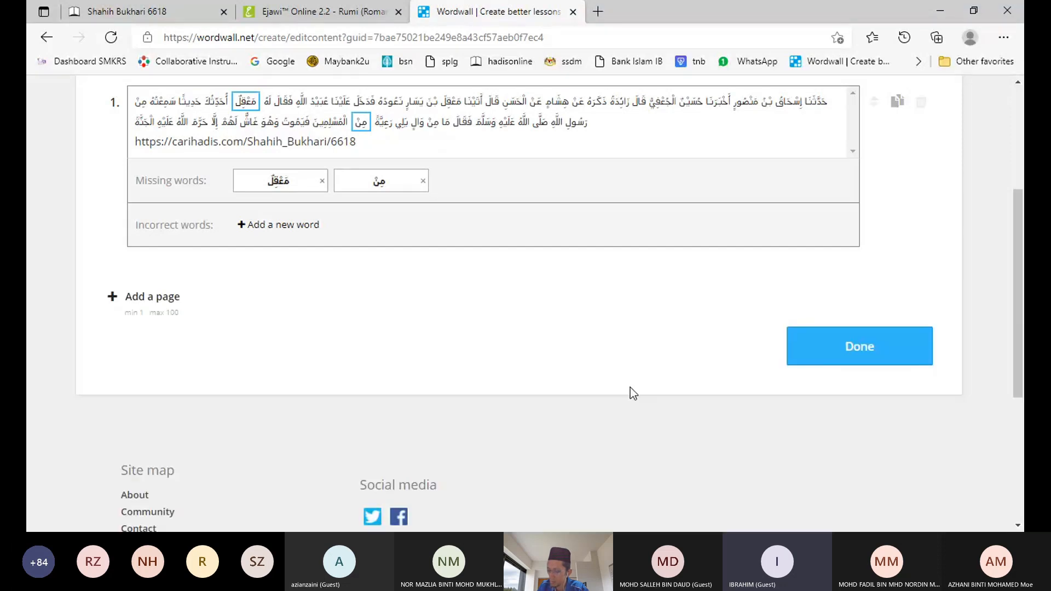